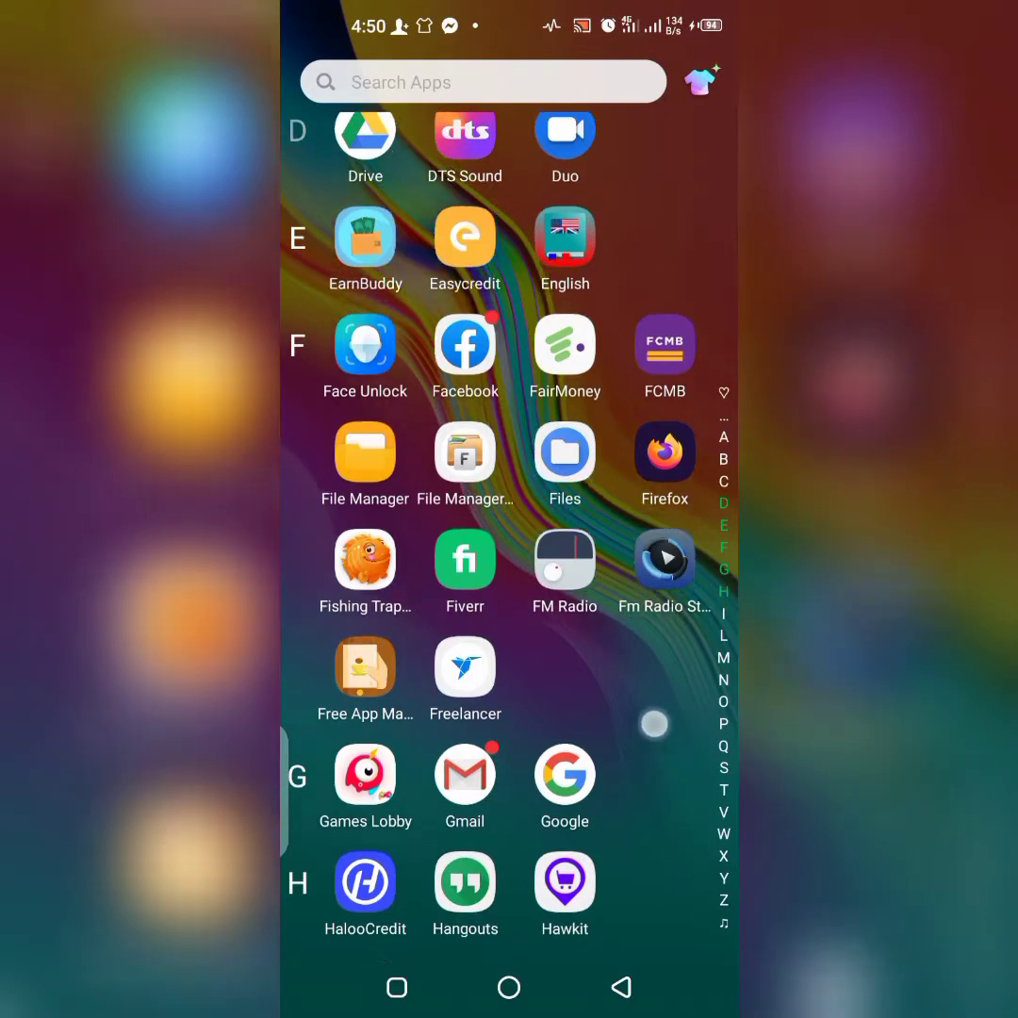
{"action": "scroll", "coordinate": [646, 744], "scroll_direction": "down", "scroll_amount": 1}
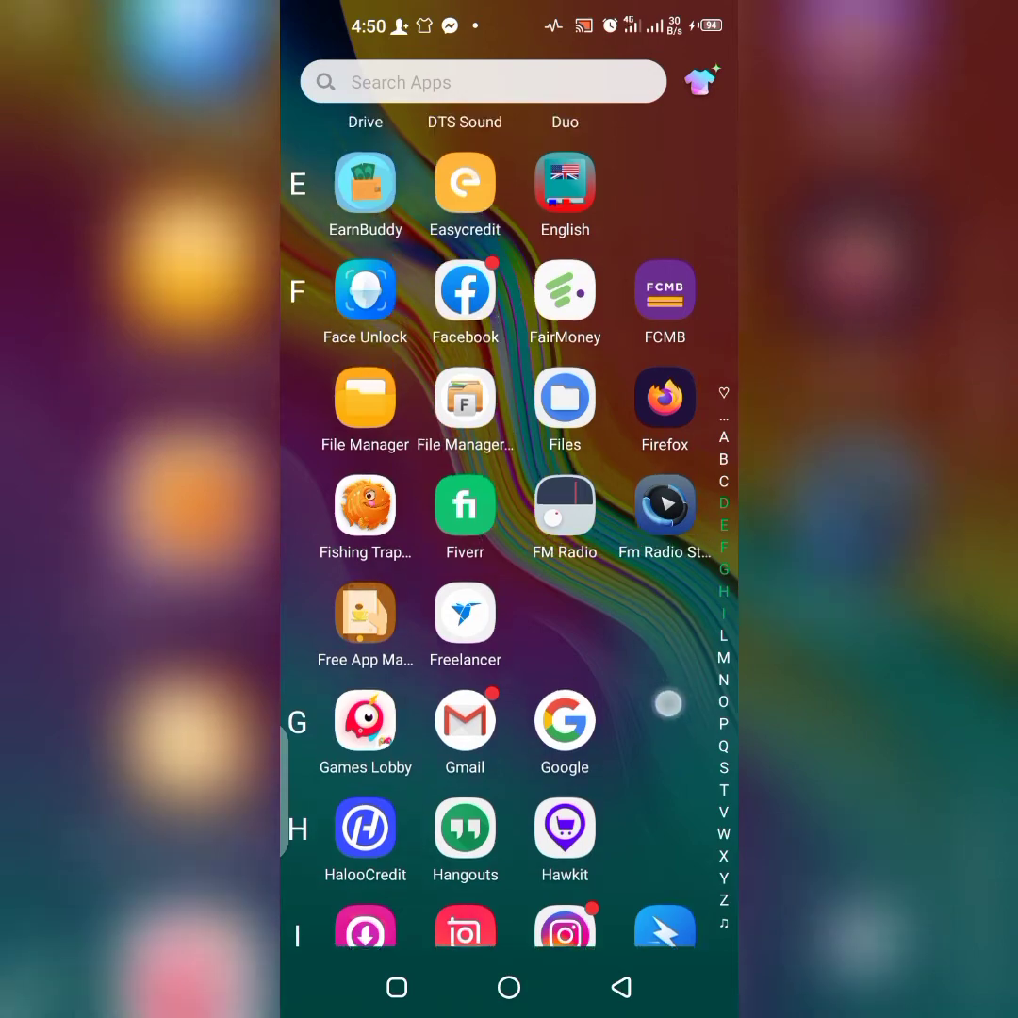
{"action": "scroll", "coordinate": [509, 528], "scroll_direction": "down", "scroll_amount": 1}
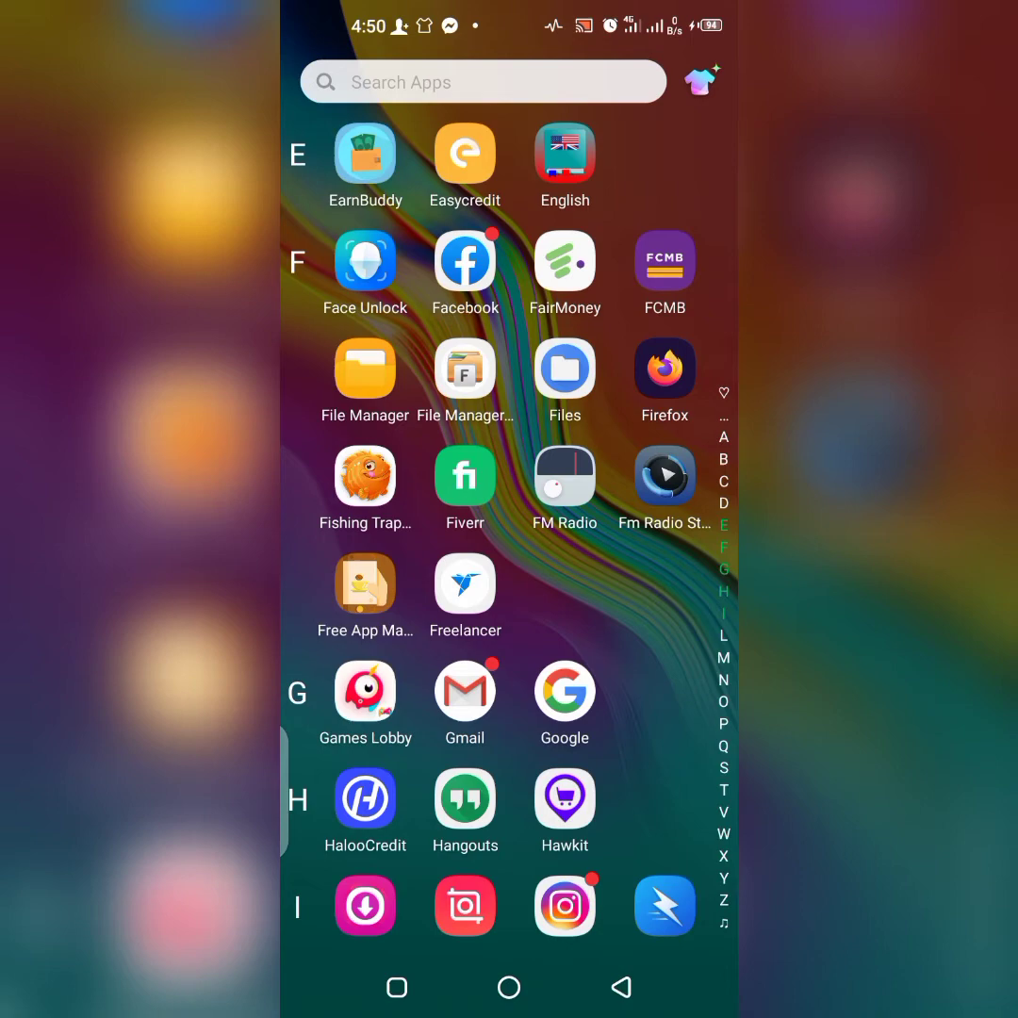
{"action": "scroll", "coordinate": [675, 660], "scroll_direction": "up", "scroll_amount": 1}
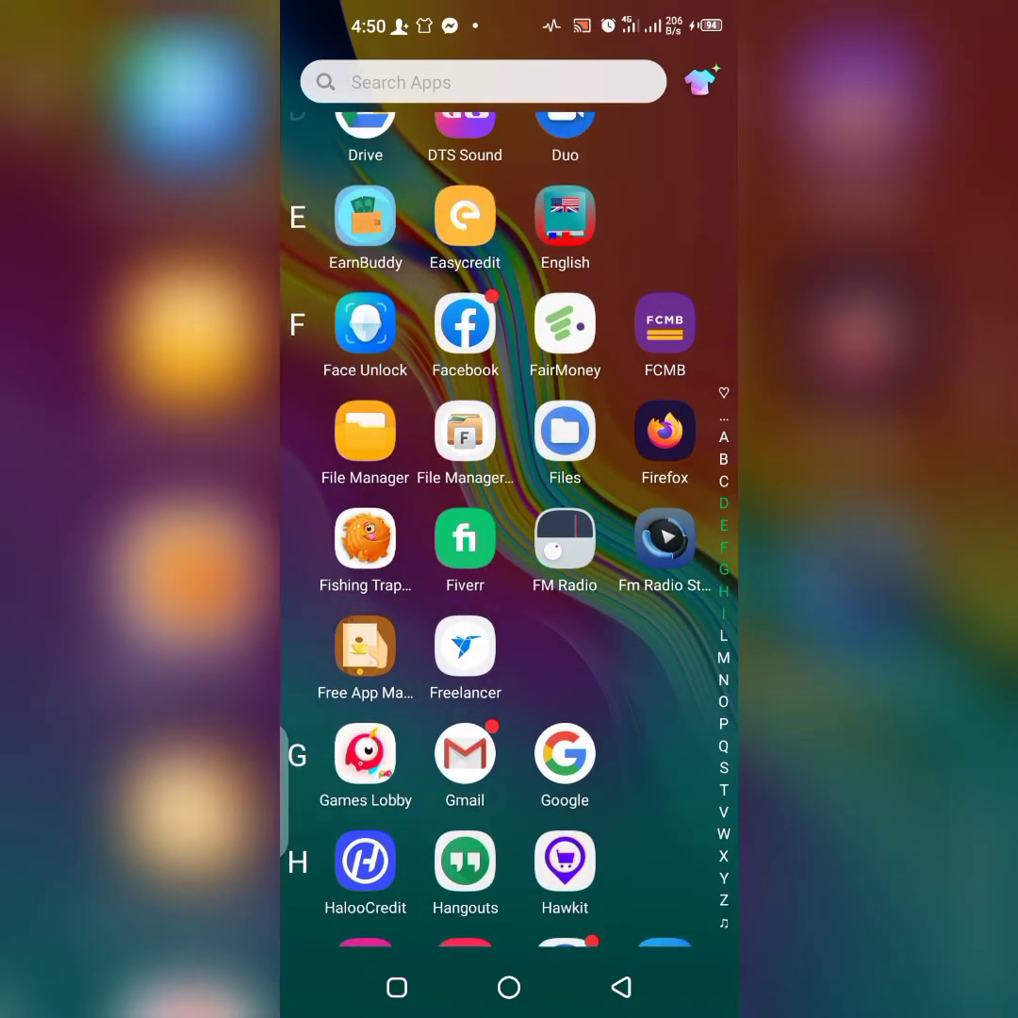
Play Hot FM in Fm Radio Stations, dismissing two ads, then return to the app drawer
{"action": "left_click", "coordinate": [665, 538]}
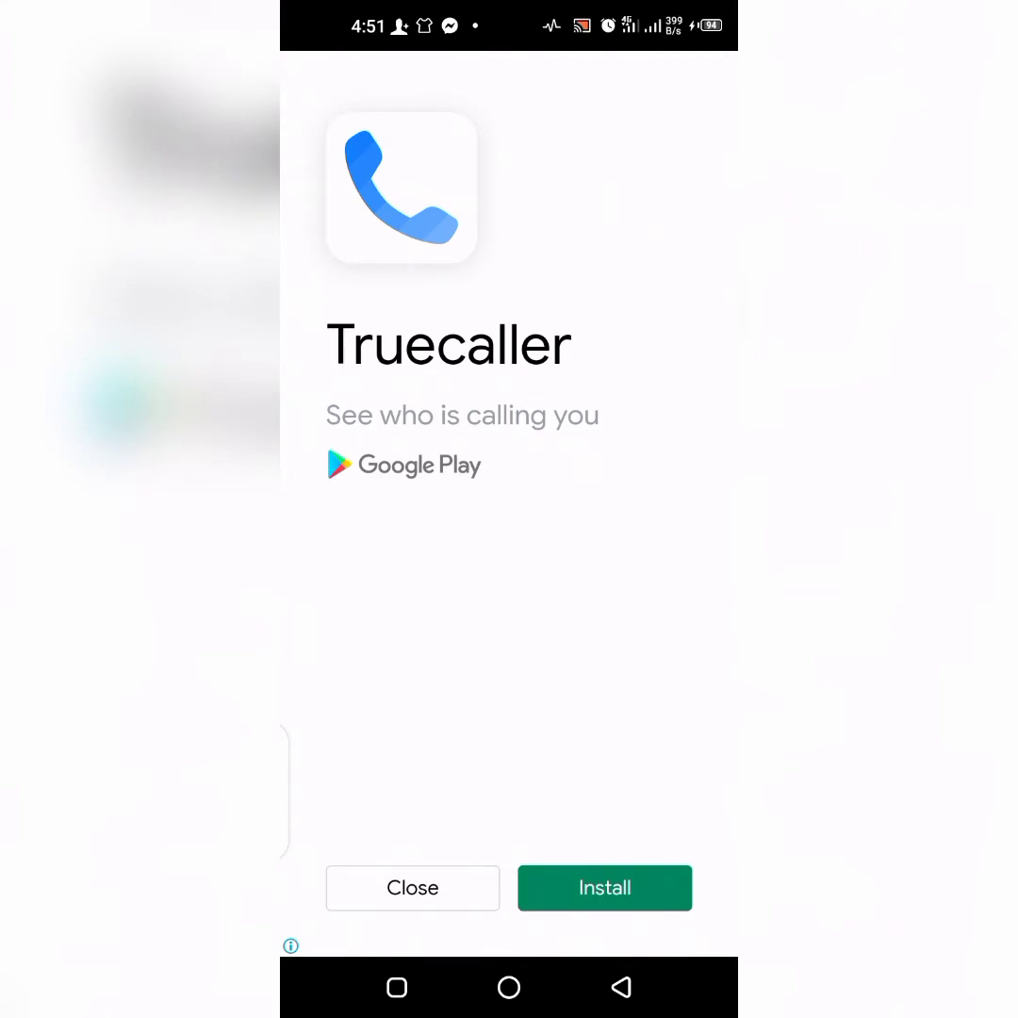
{"action": "left_click", "coordinate": [412, 887]}
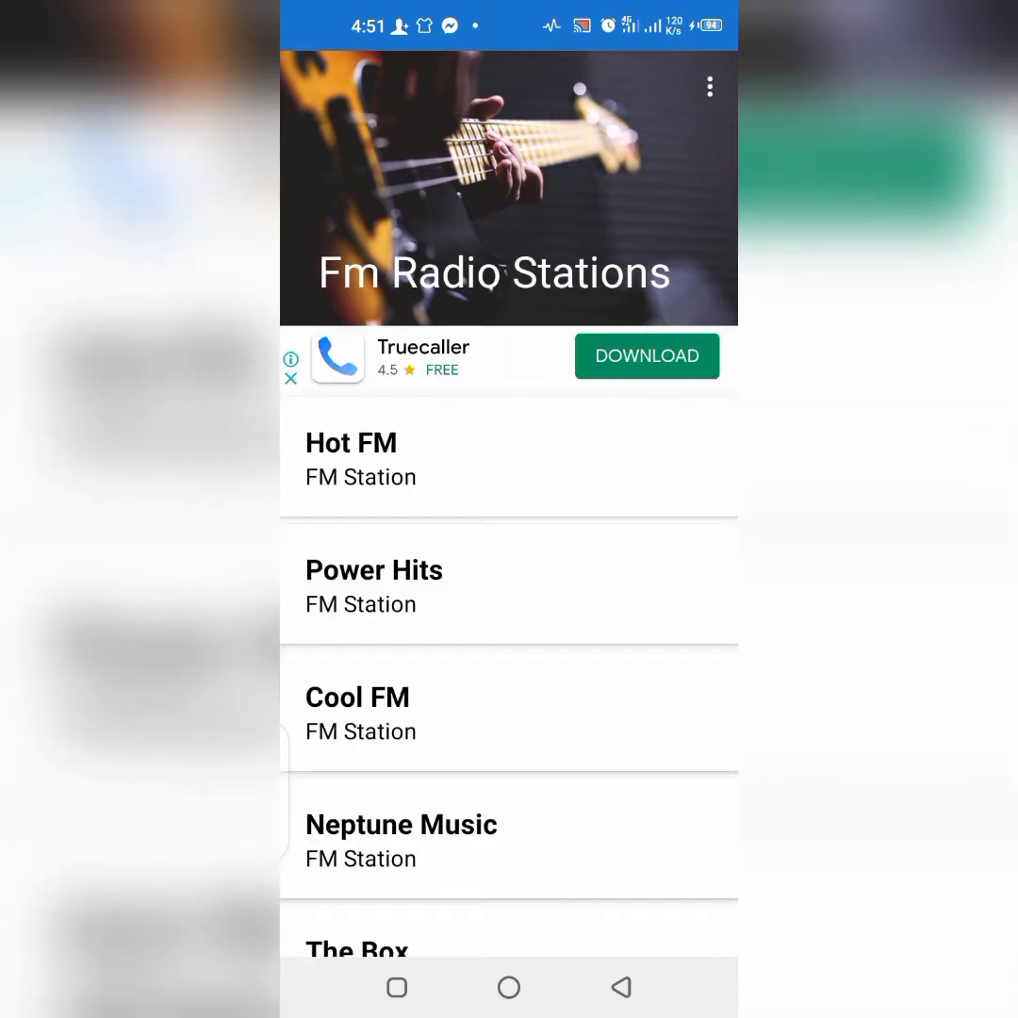
{"action": "left_click", "coordinate": [508, 459]}
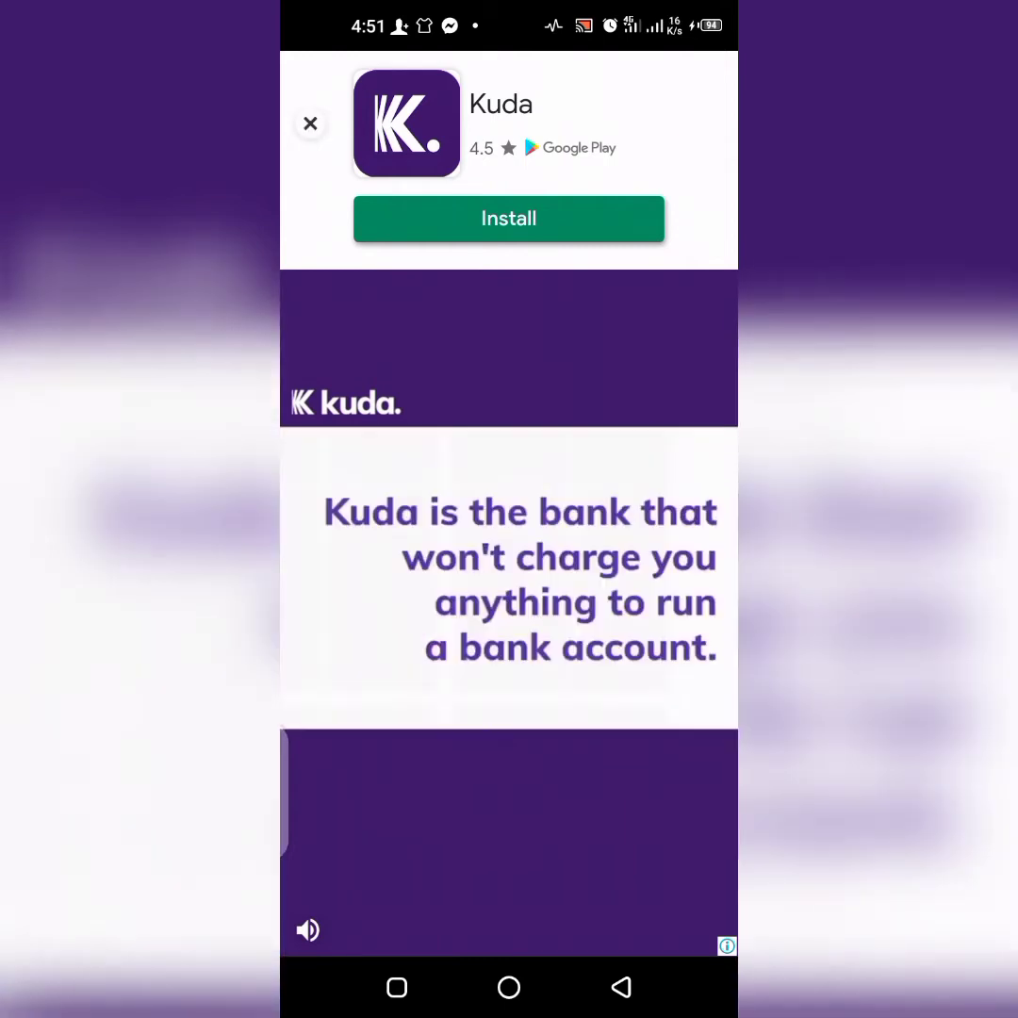
{"action": "left_click", "coordinate": [310, 124]}
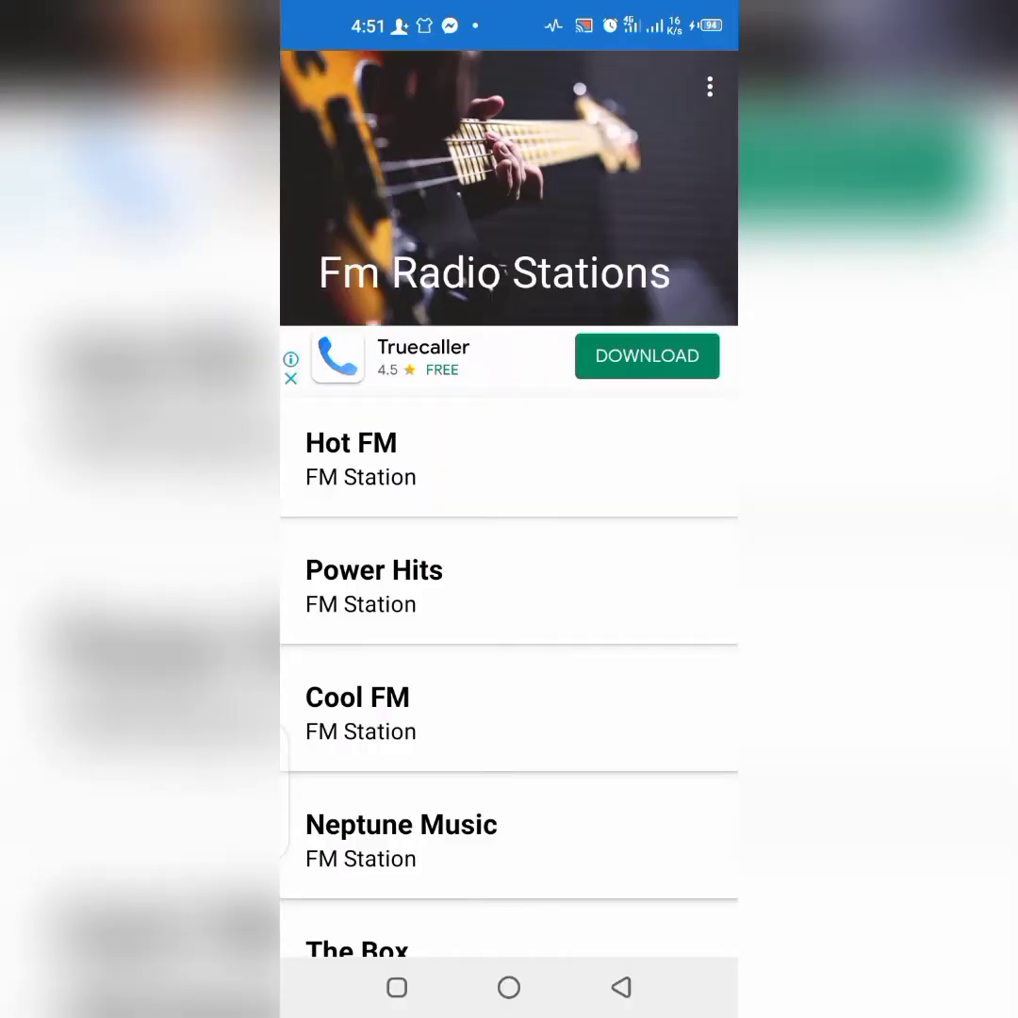
{"action": "key", "text": "Escape"}
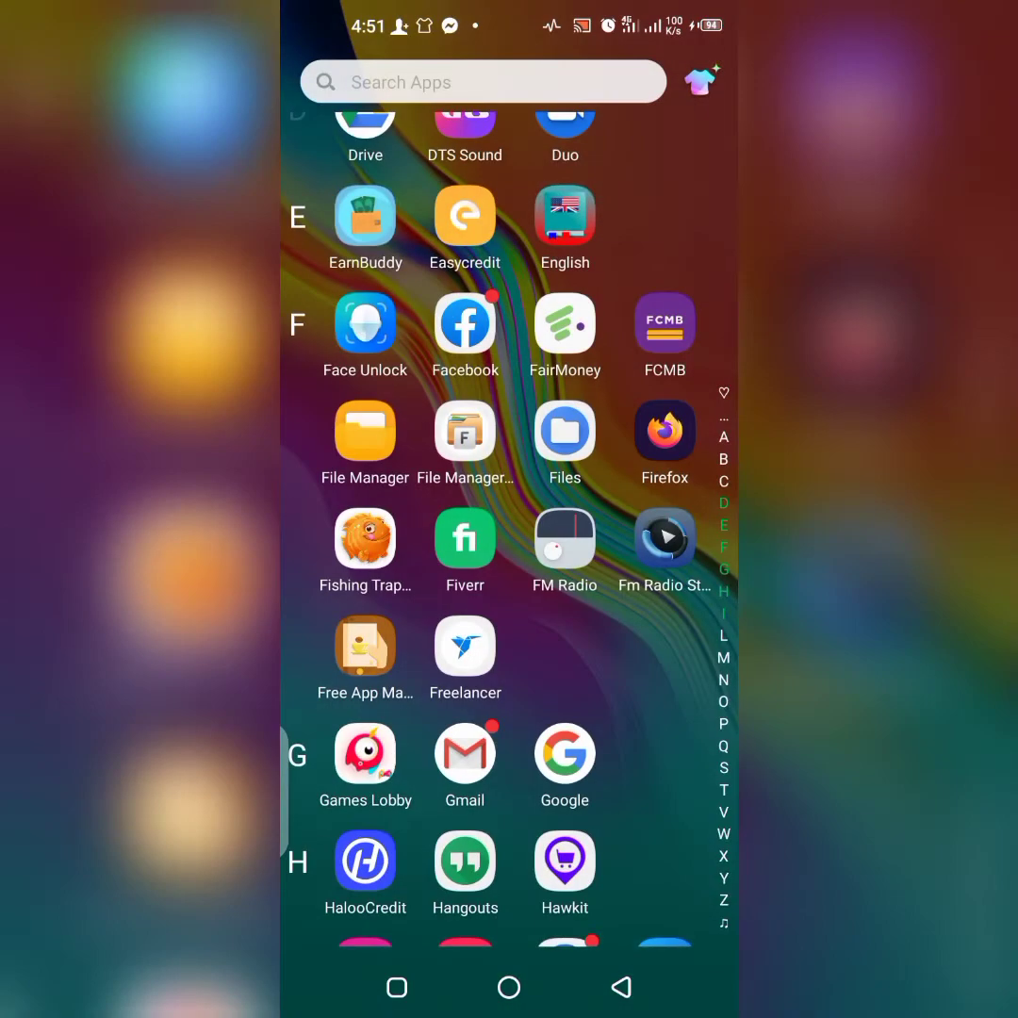
{"action": "scroll", "coordinate": [509, 518], "scroll_direction": "up", "scroll_amount": 5}
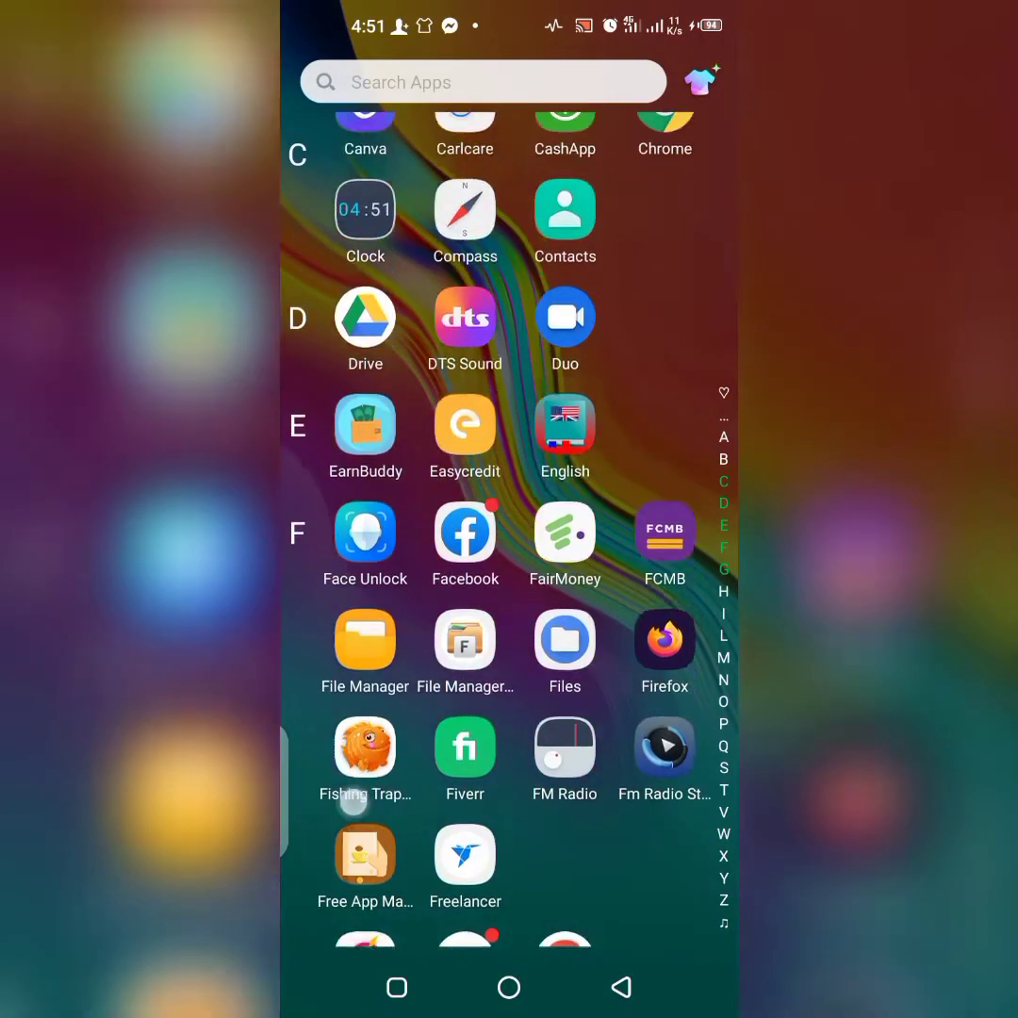
{"action": "scroll", "coordinate": [509, 518], "scroll_direction": "up", "scroll_amount": 5}
{"action": "scroll", "coordinate": [509, 518], "scroll_direction": "up", "scroll_amount": 5}
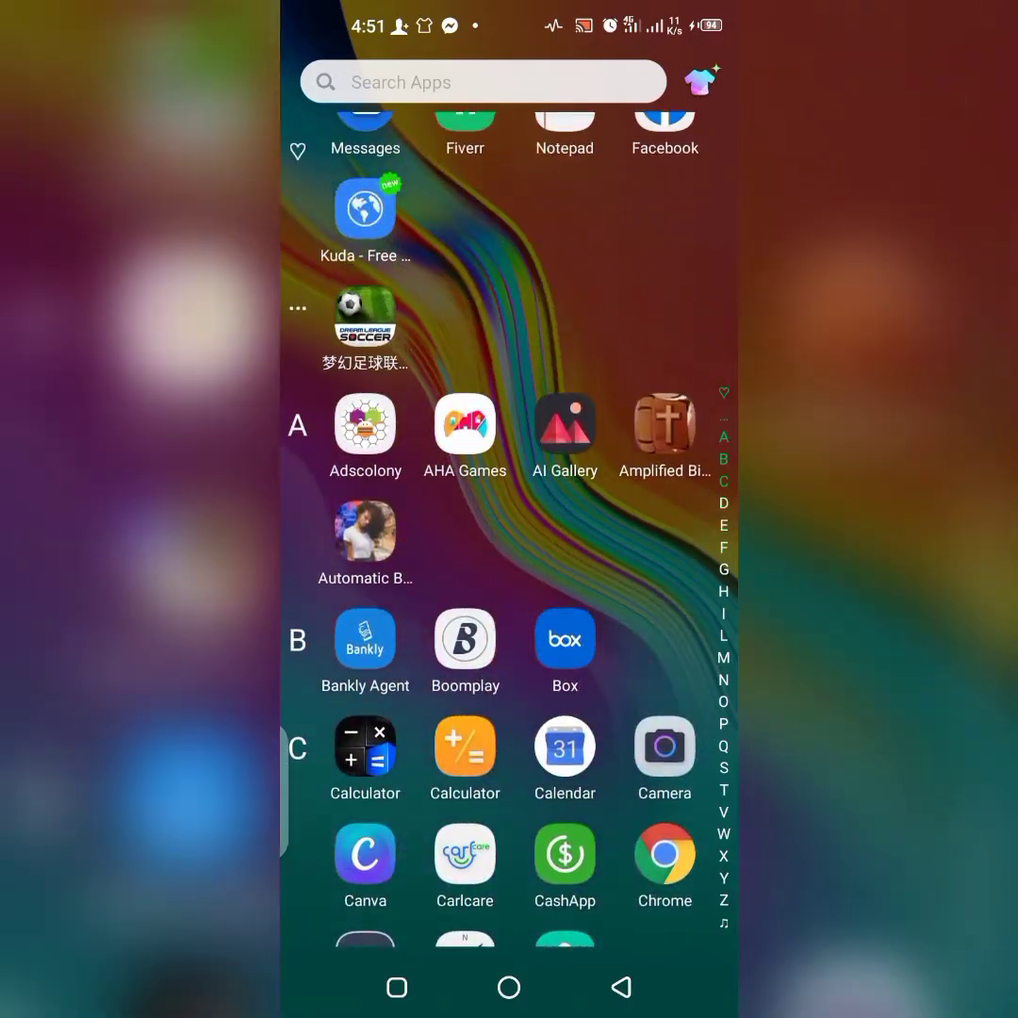
{"action": "scroll", "coordinate": [509, 518], "scroll_direction": "down", "scroll_amount": 5}
{"action": "scroll", "coordinate": [509, 518], "scroll_direction": "down", "scroll_amount": 5}
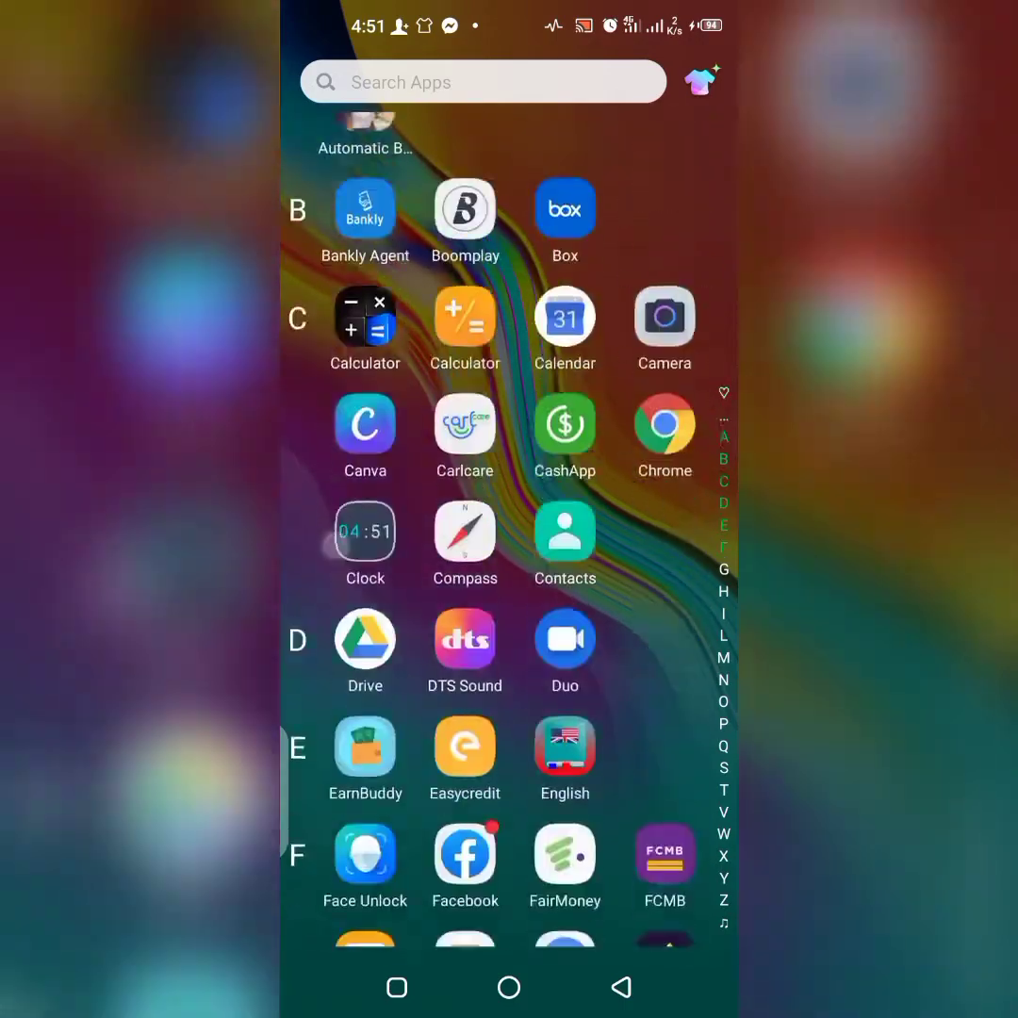
{"action": "scroll", "coordinate": [509, 518], "scroll_direction": "down", "scroll_amount": 5}
{"action": "scroll", "coordinate": [509, 518], "scroll_direction": "down", "scroll_amount": 3}
{"action": "scroll", "coordinate": [509, 519], "scroll_direction": "up", "scroll_amount": 5}
{"action": "scroll", "coordinate": [509, 518], "scroll_direction": "up", "scroll_amount": 5}
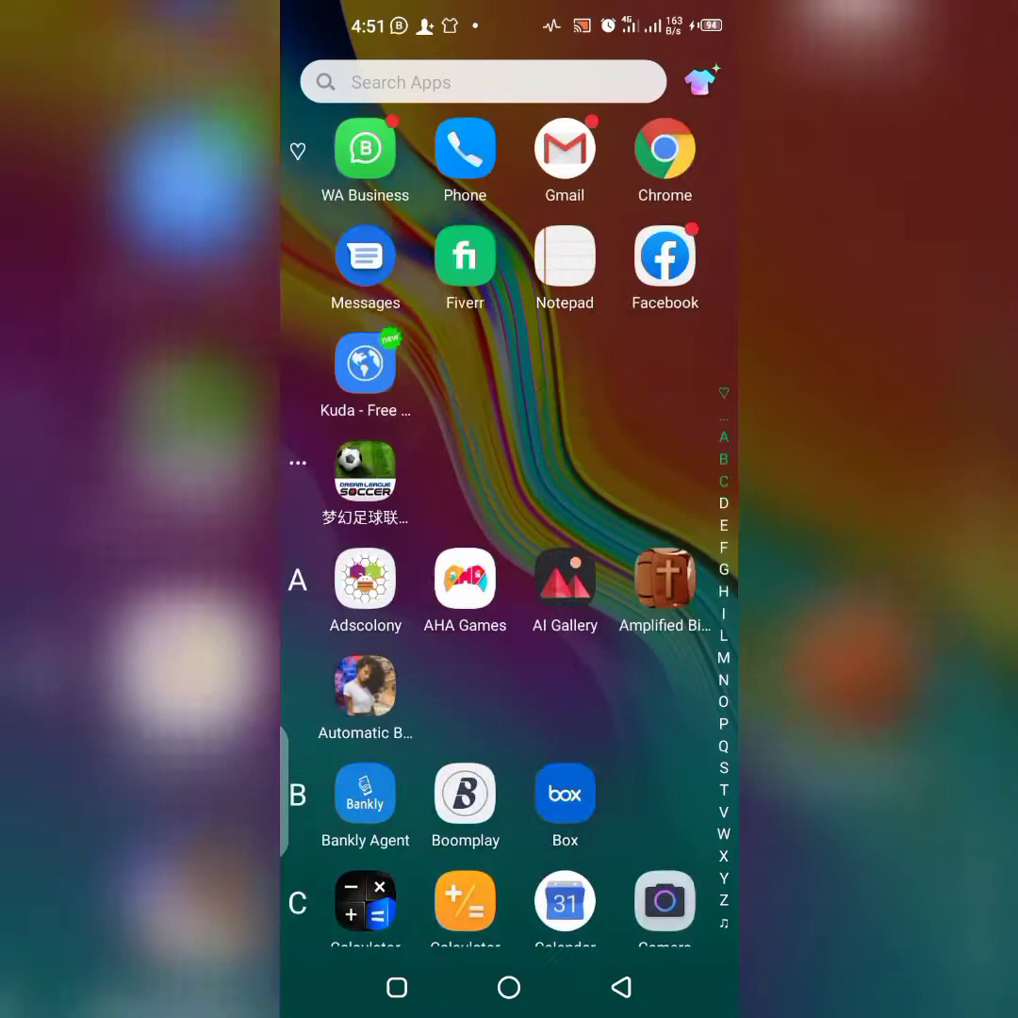
{"action": "scroll", "coordinate": [509, 519], "scroll_direction": "up", "scroll_amount": 3}
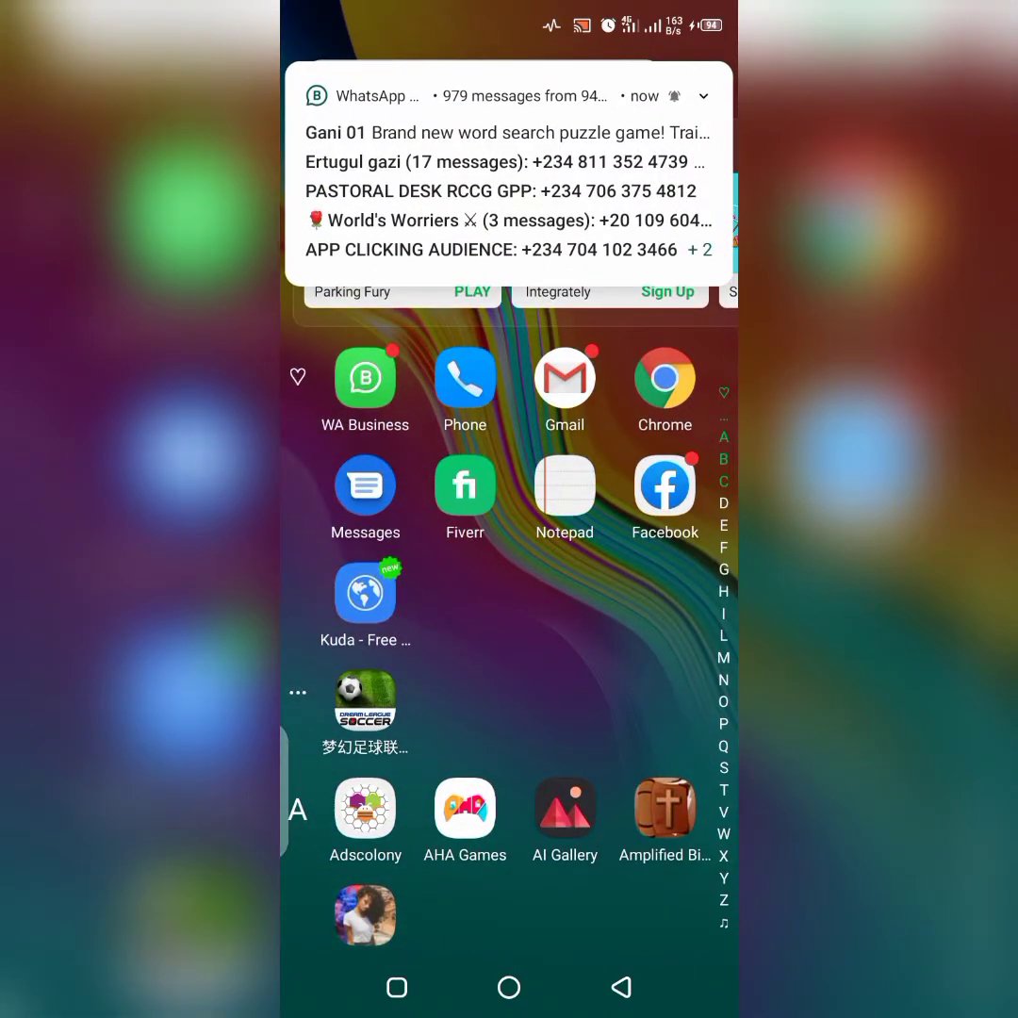
{"action": "scroll", "coordinate": [509, 612], "scroll_direction": "down", "scroll_amount": 3}
{"action": "scroll", "coordinate": [509, 612], "scroll_direction": "down", "scroll_amount": 3}
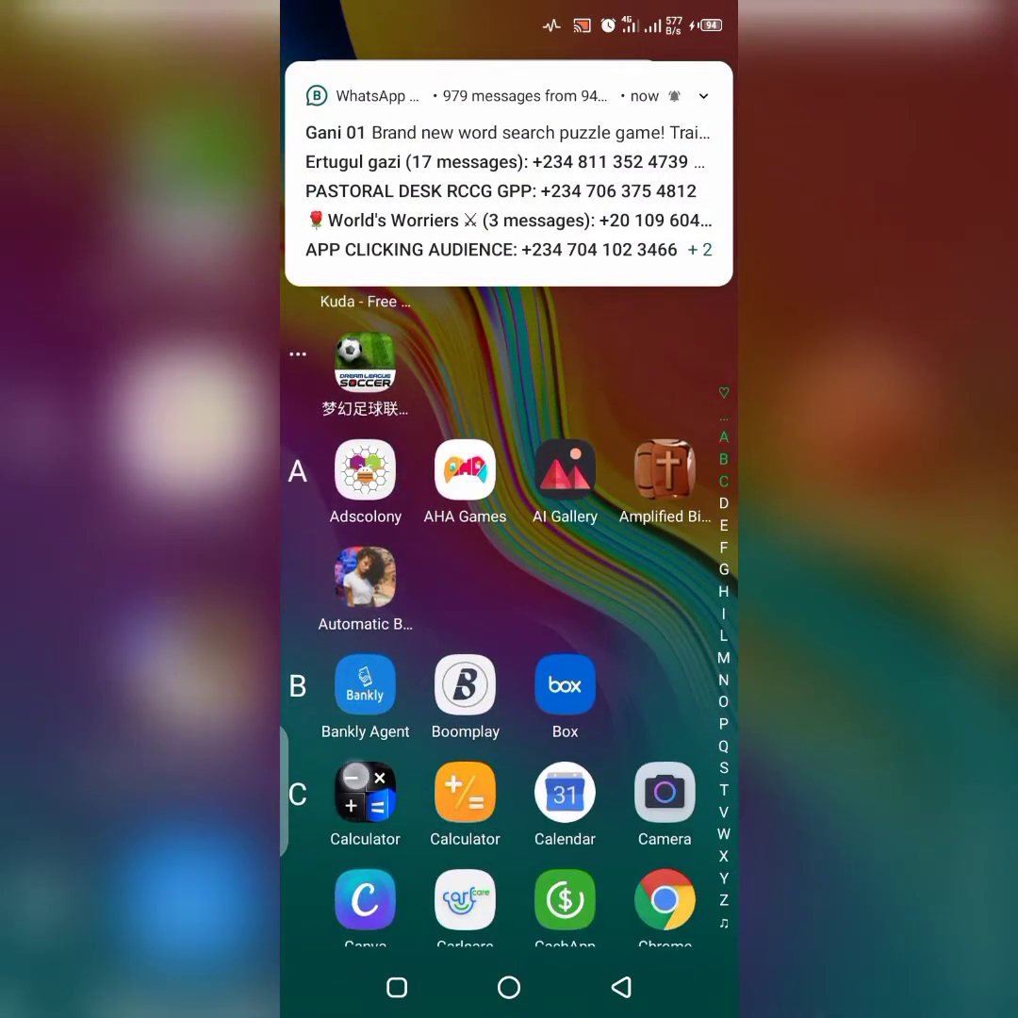
{"action": "scroll", "coordinate": [509, 613], "scroll_direction": "down", "scroll_amount": 3}
{"action": "scroll", "coordinate": [509, 613], "scroll_direction": "down", "scroll_amount": 3}
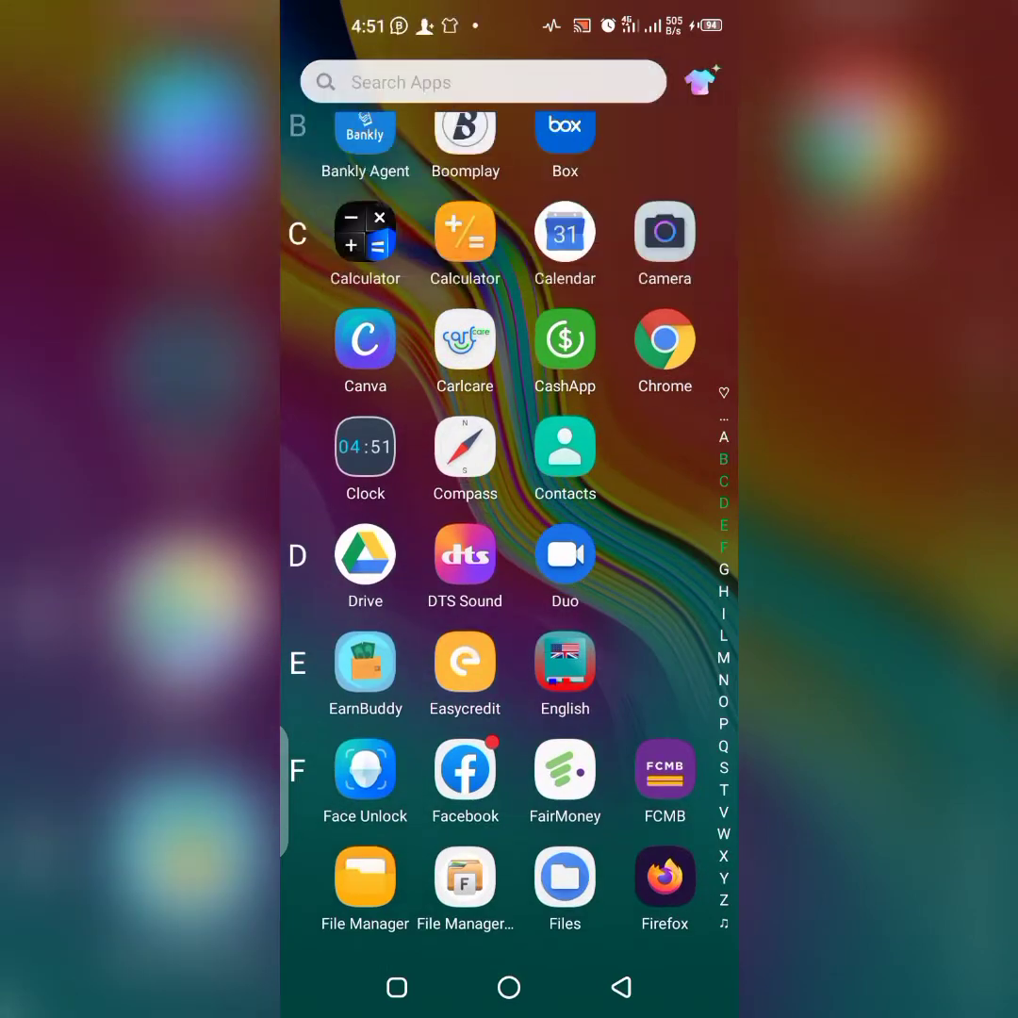
{"action": "scroll", "coordinate": [509, 612], "scroll_direction": "down", "scroll_amount": 3}
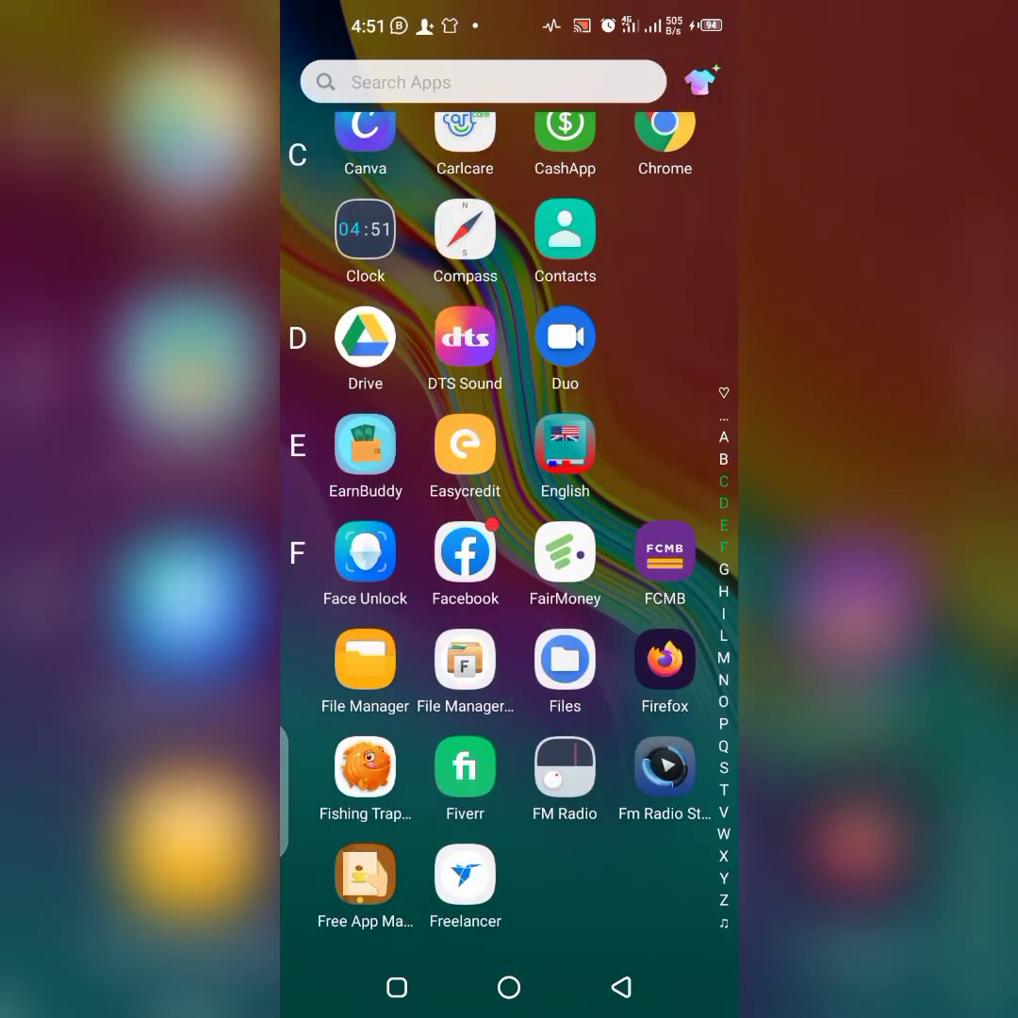
{"action": "scroll", "coordinate": [509, 613], "scroll_direction": "down", "scroll_amount": 3}
{"action": "scroll", "coordinate": [509, 613], "scroll_direction": "down", "scroll_amount": 2}
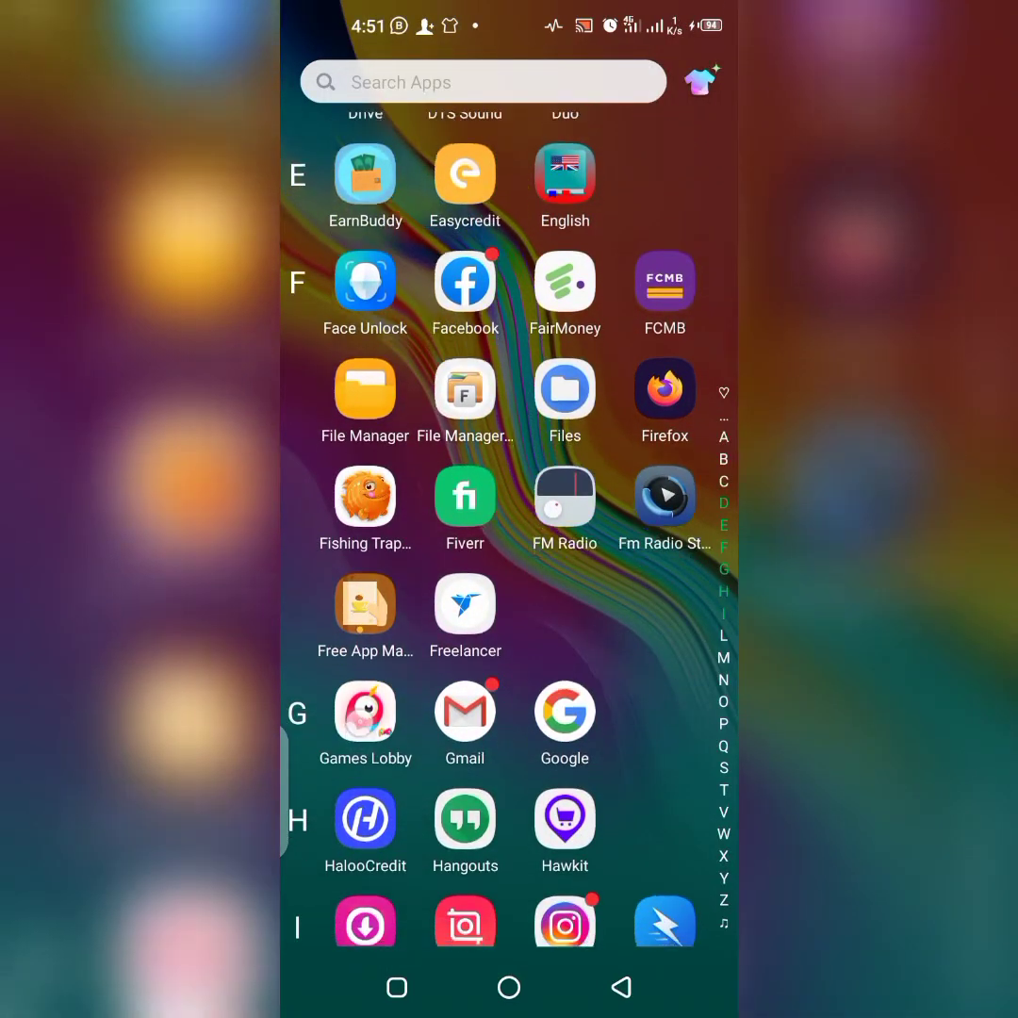
{"action": "scroll", "coordinate": [509, 613], "scroll_direction": "down", "scroll_amount": 2}
{"action": "scroll", "coordinate": [509, 613], "scroll_direction": "down", "scroll_amount": 2}
{"action": "scroll", "coordinate": [509, 613], "scroll_direction": "down", "scroll_amount": 2}
{"action": "scroll", "coordinate": [509, 612], "scroll_direction": "down", "scroll_amount": 3}
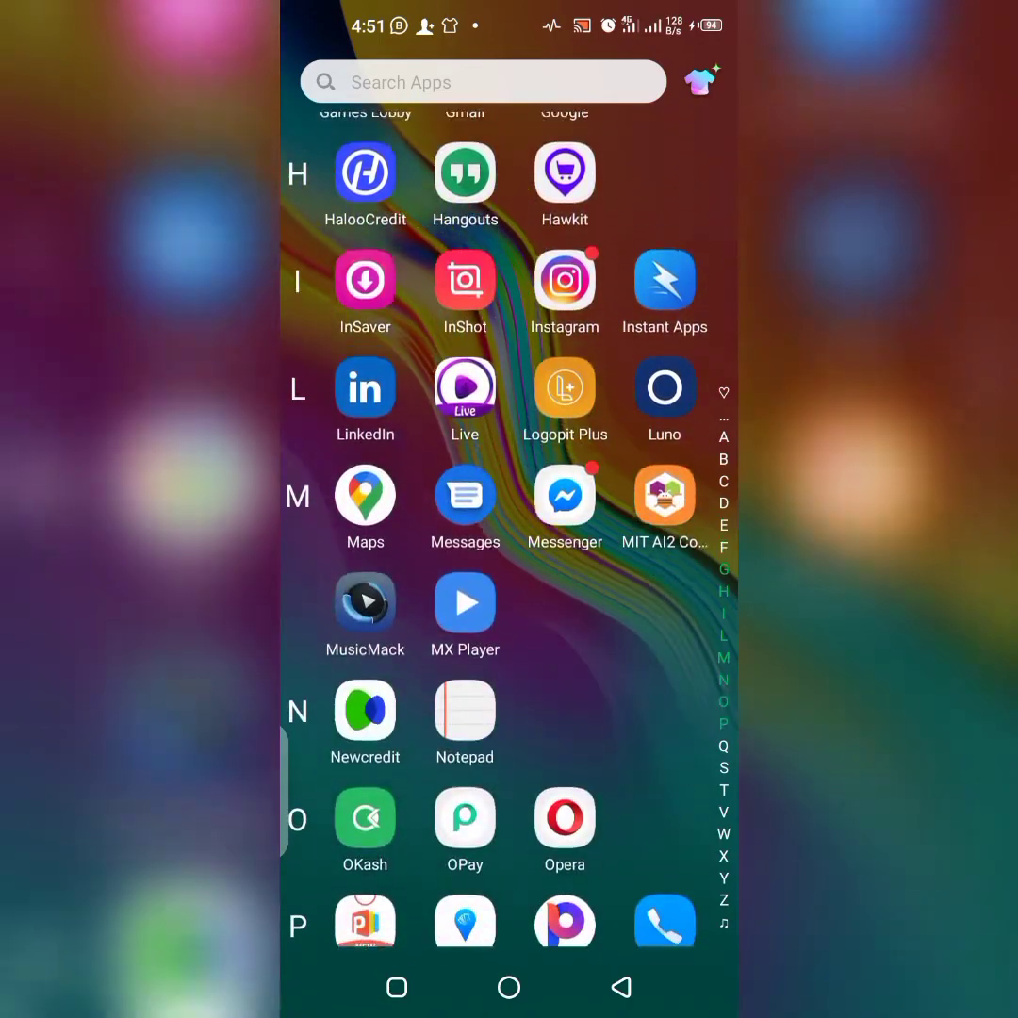
{"action": "scroll", "coordinate": [509, 613], "scroll_direction": "down", "scroll_amount": 3}
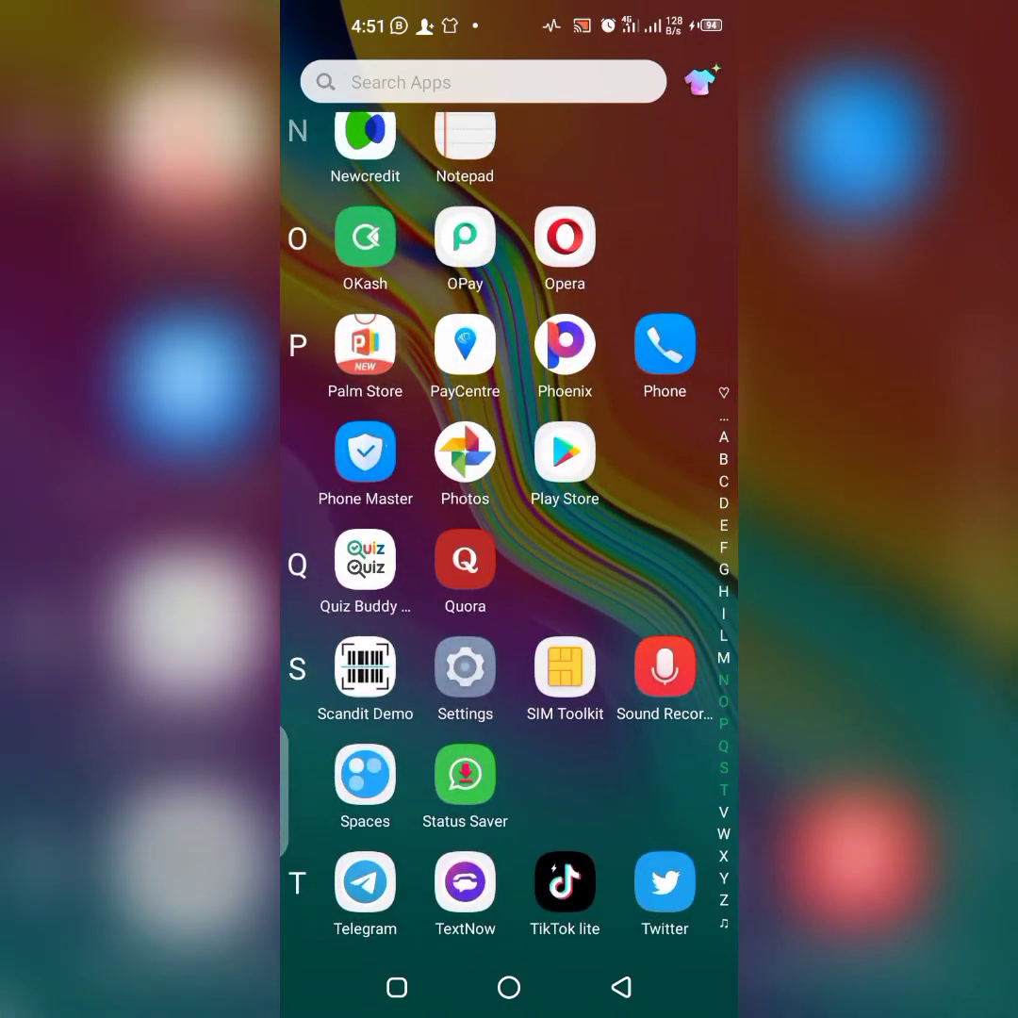
Start an Animals word search in Quiz Buddy, dismiss the InVideo ad, then exit the app
{"action": "left_click", "coordinate": [364, 562]}
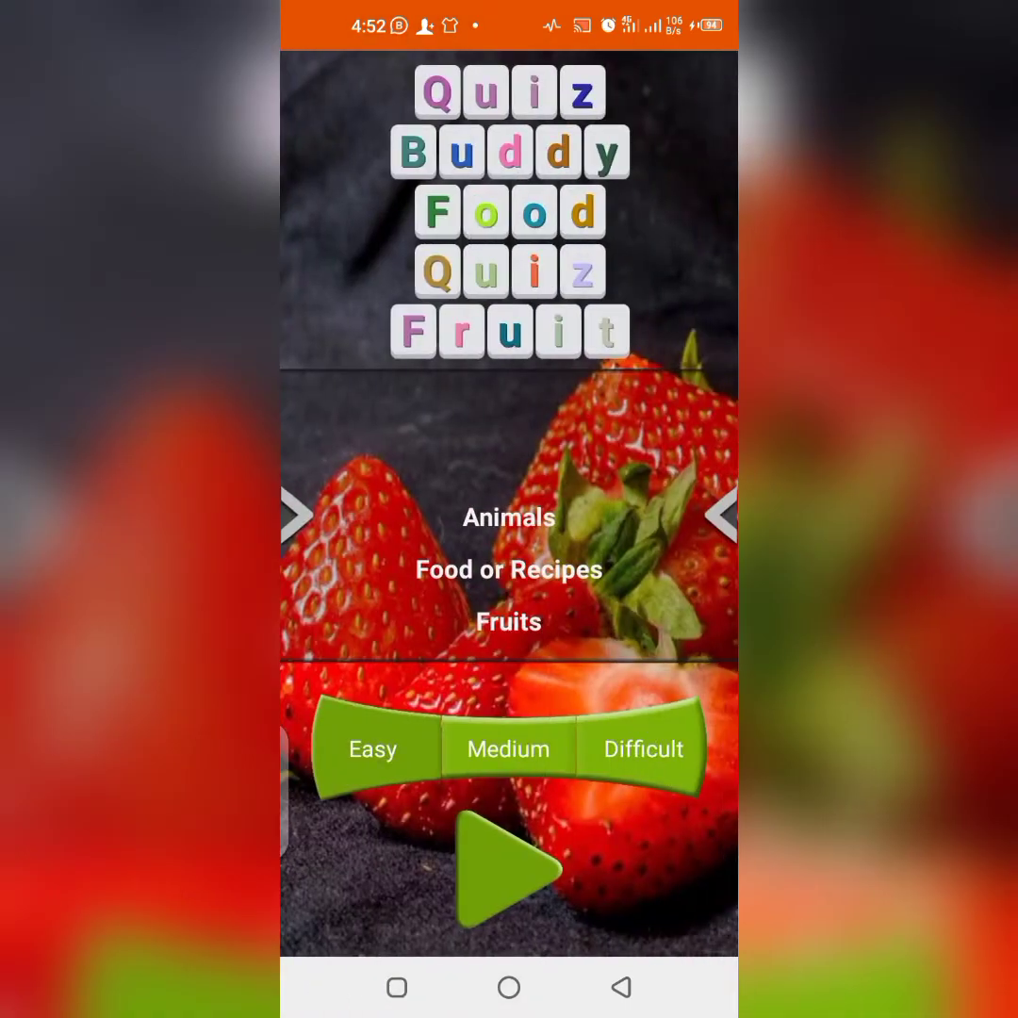
{"action": "left_click", "coordinate": [508, 516]}
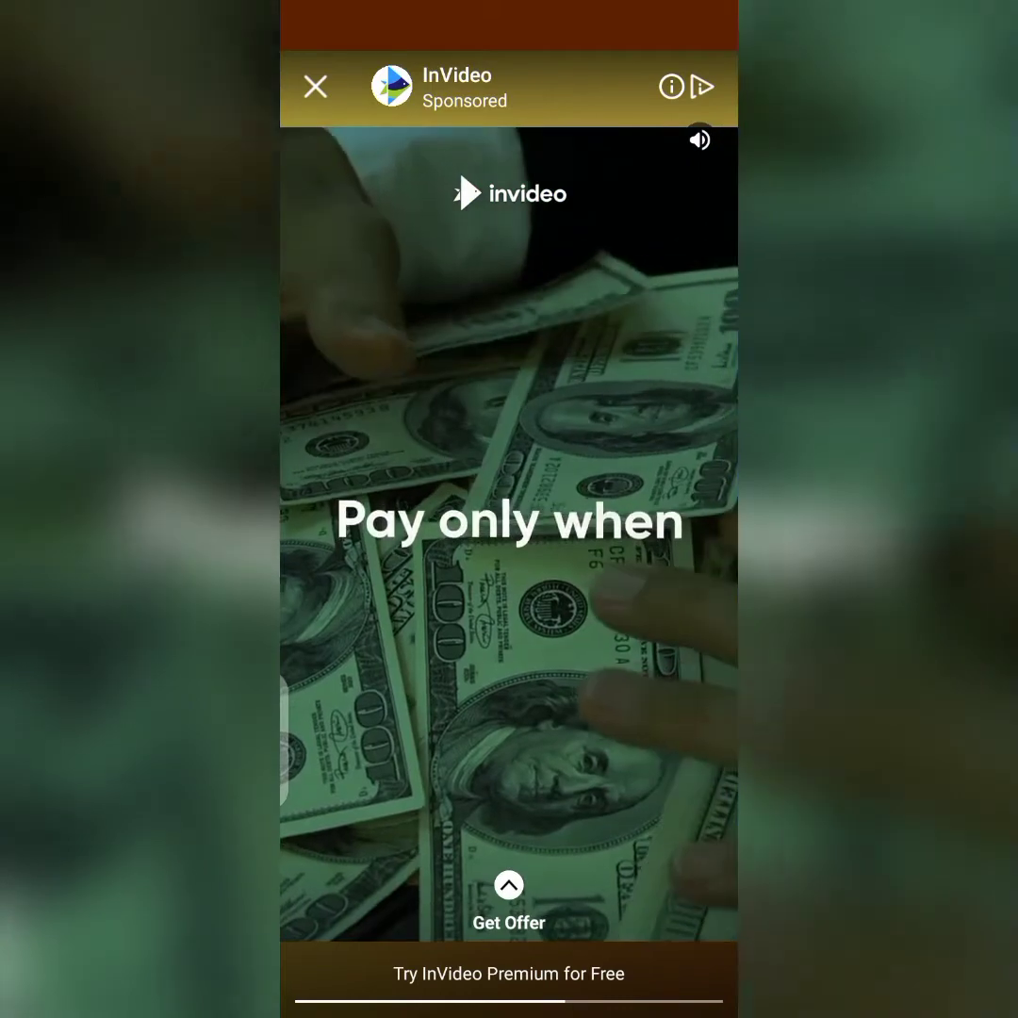
{"action": "left_click", "coordinate": [314, 86]}
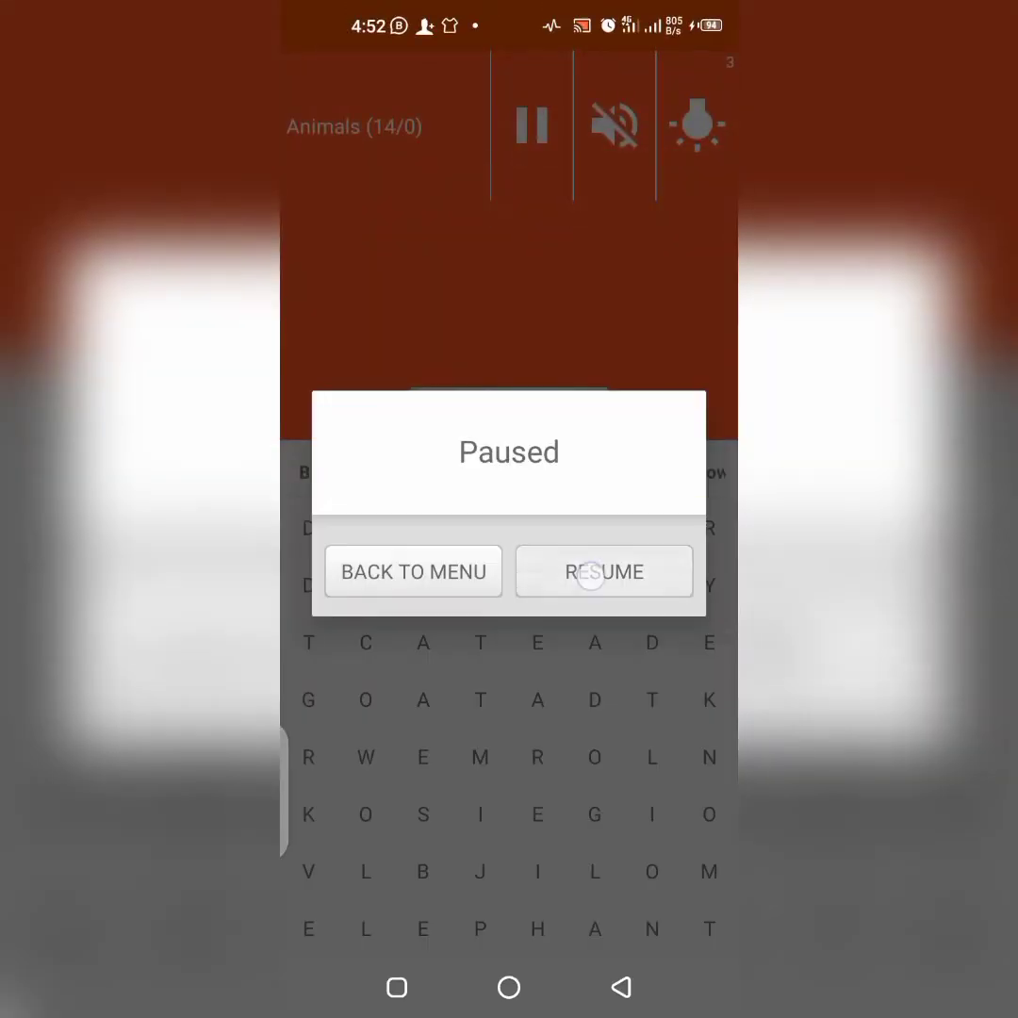
{"action": "left_click", "coordinate": [591, 573]}
{"action": "left_click", "coordinate": [621, 987]}
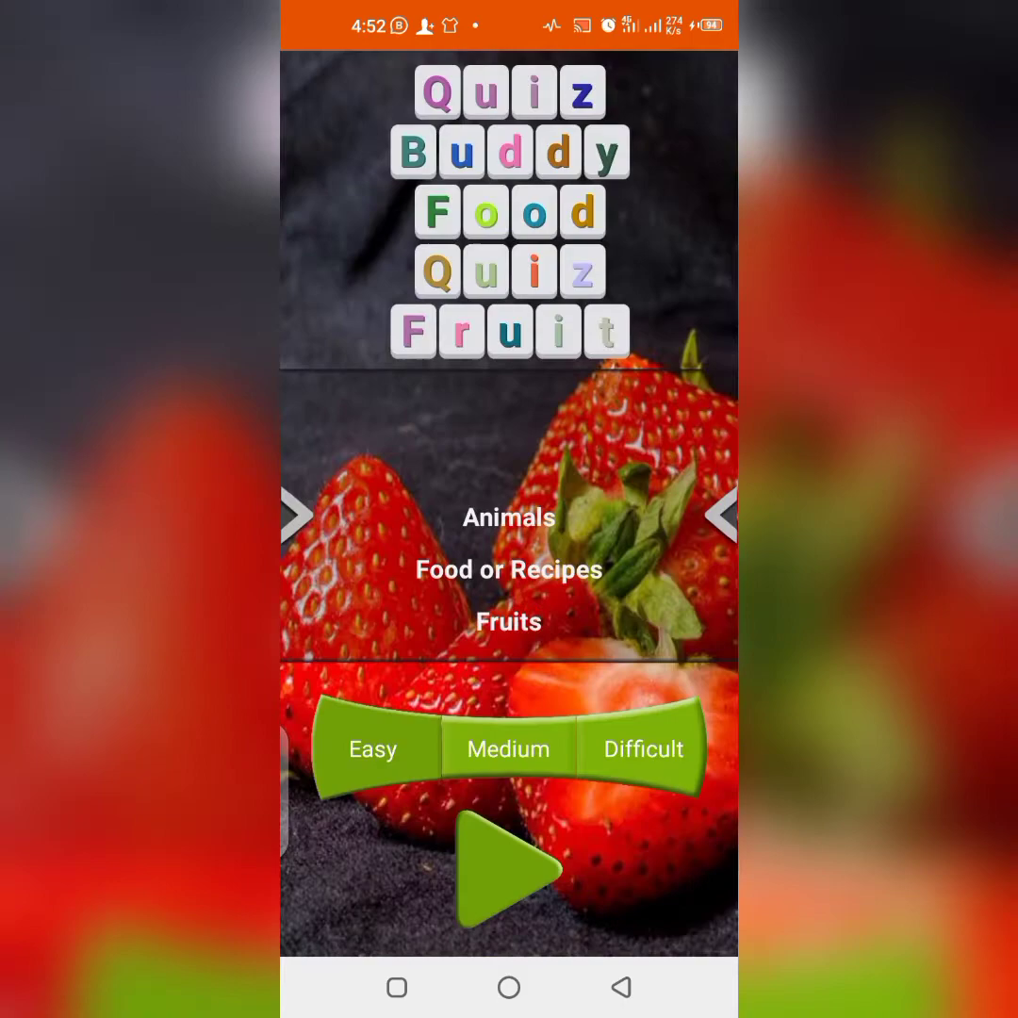
{"action": "left_click", "coordinate": [620, 987]}
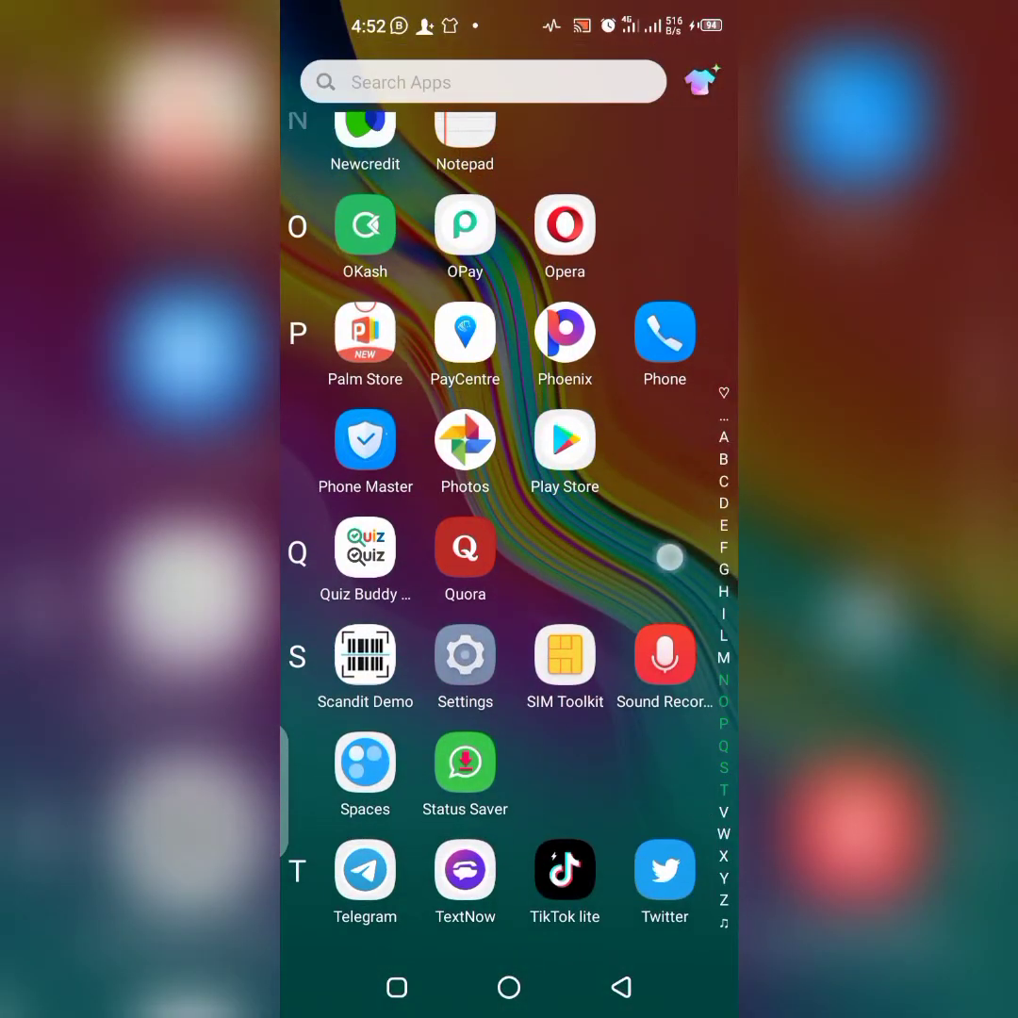
{"action": "left_click_drag", "start_coordinate": [631, 604], "coordinate": [630, 746]}
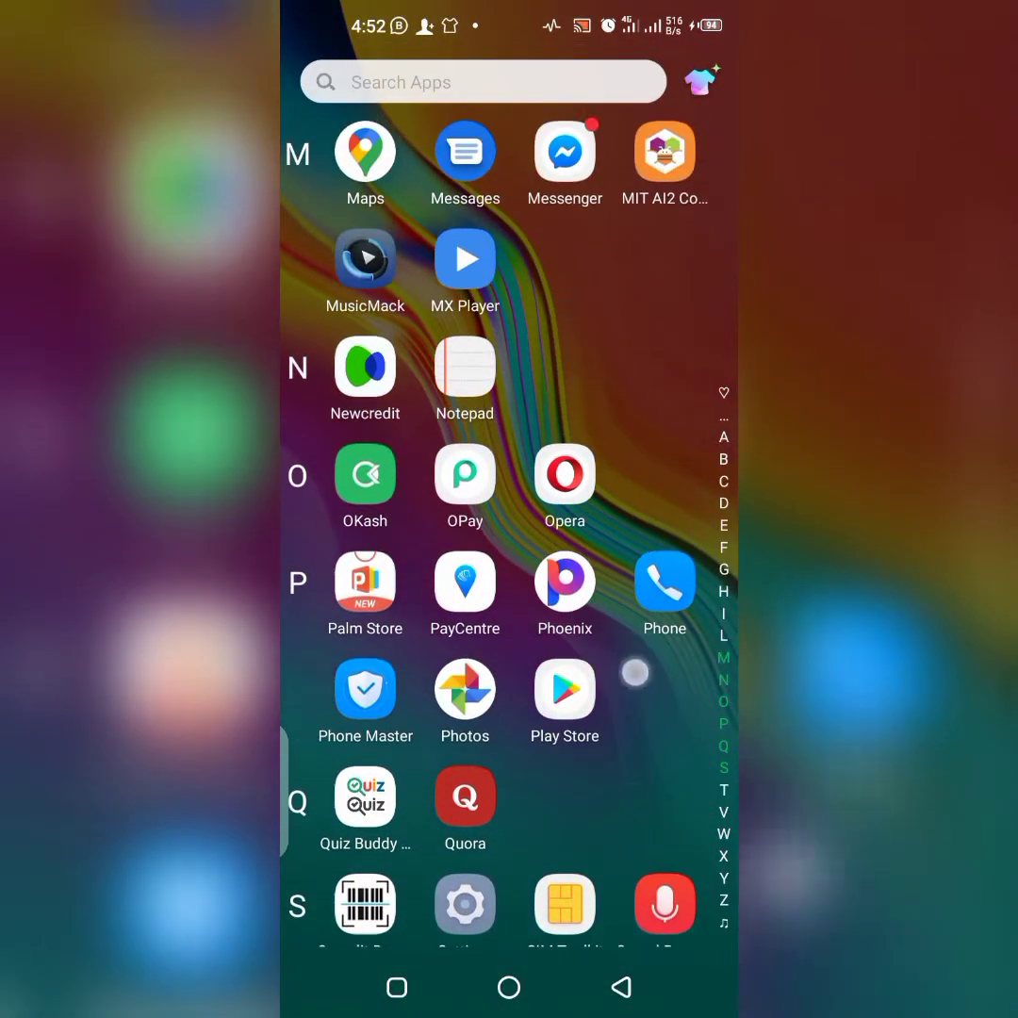
{"action": "mouse_move", "coordinate": [630, 377]}
{"action": "left_mouse_down"}
{"action": "mouse_move", "coordinate": [631, 754]}
{"action": "mouse_move", "coordinate": [641, 282]}
{"action": "left_mouse_up"}
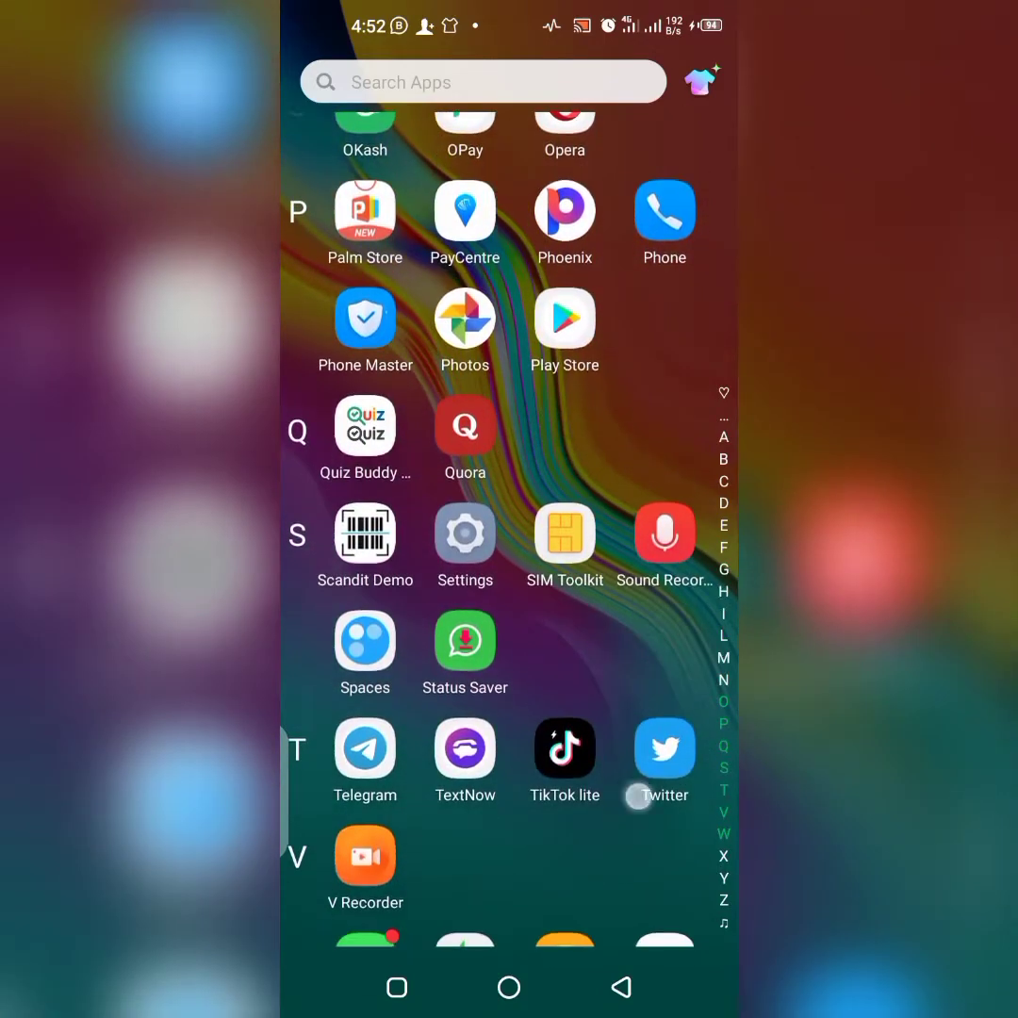
{"action": "left_click_drag", "start_coordinate": [639, 797], "coordinate": [639, 283]}
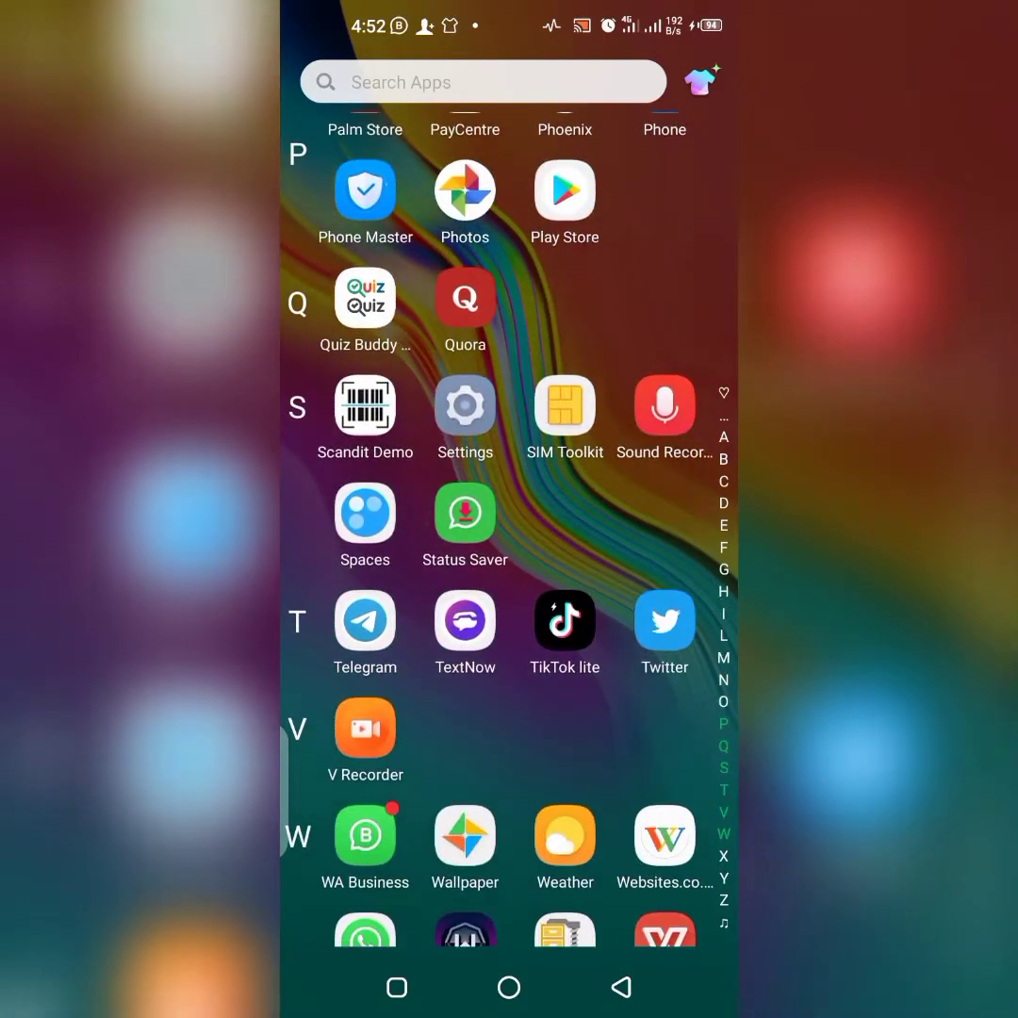
{"action": "left_click_drag", "start_coordinate": [639, 754], "coordinate": [628, 471]}
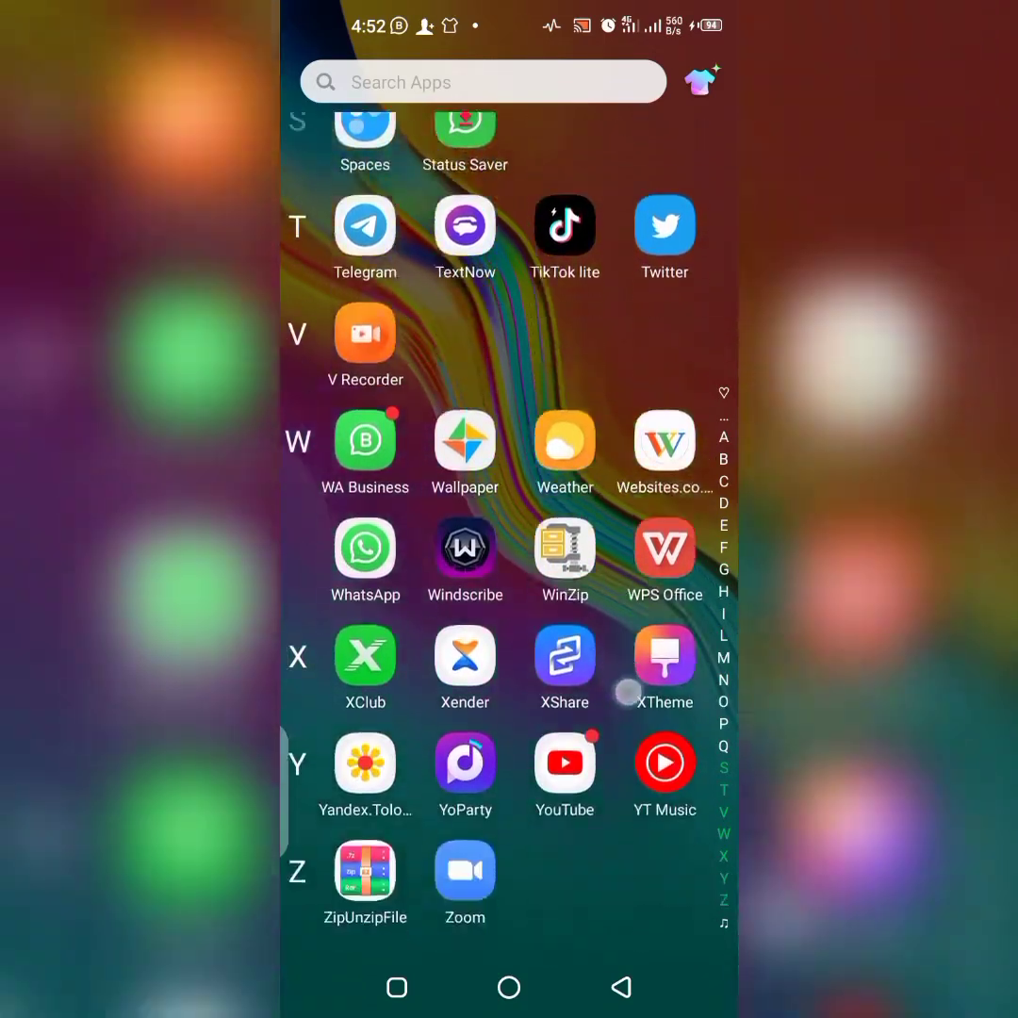
Scroll through the Android app drawer
{"action": "mouse_move", "coordinate": [627, 693]}
{"action": "left_mouse_down"}
{"action": "mouse_move", "coordinate": [627, 472]}
{"action": "mouse_move", "coordinate": [628, 848]}
{"action": "left_mouse_up"}
{"action": "left_click_drag", "start_coordinate": [622, 377], "coordinate": [622, 849]}
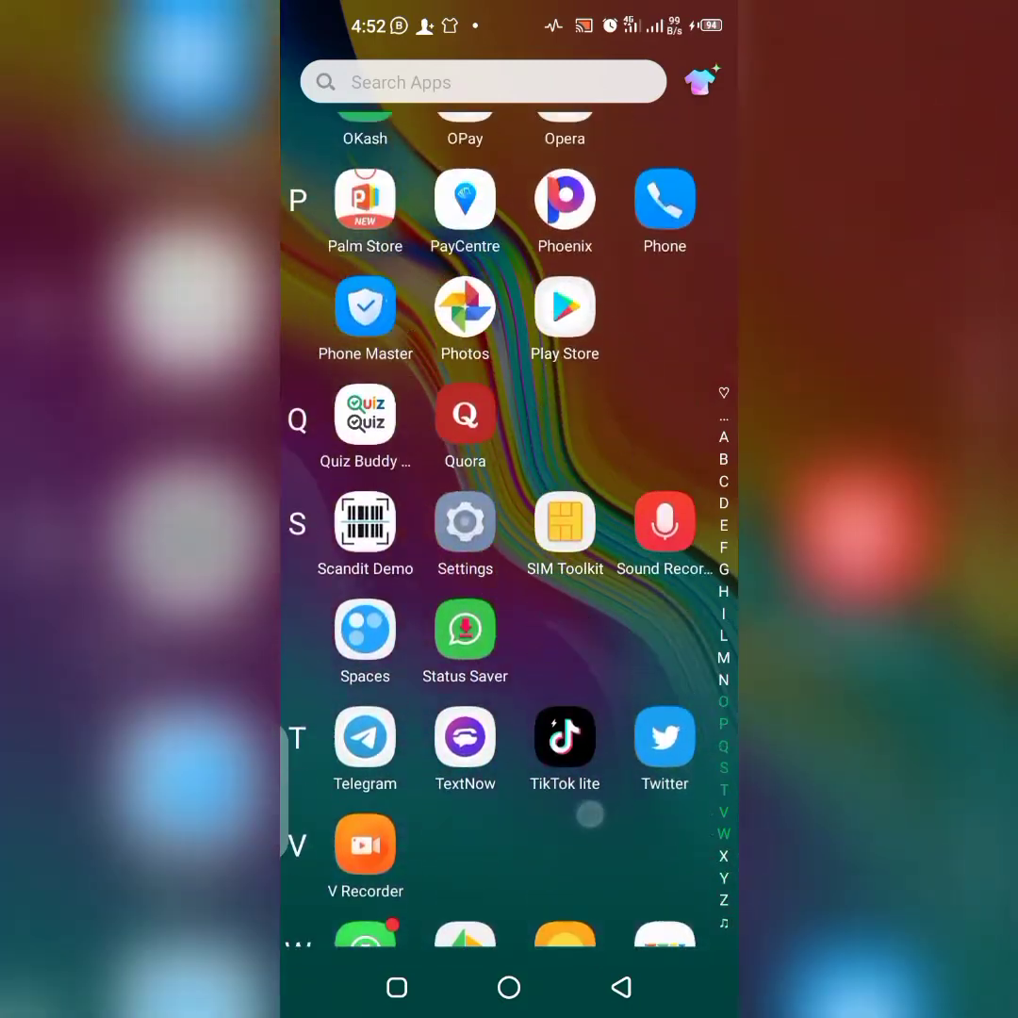
{"action": "left_click_drag", "start_coordinate": [622, 377], "coordinate": [622, 753]}
{"action": "left_click_drag", "start_coordinate": [565, 377], "coordinate": [566, 849]}
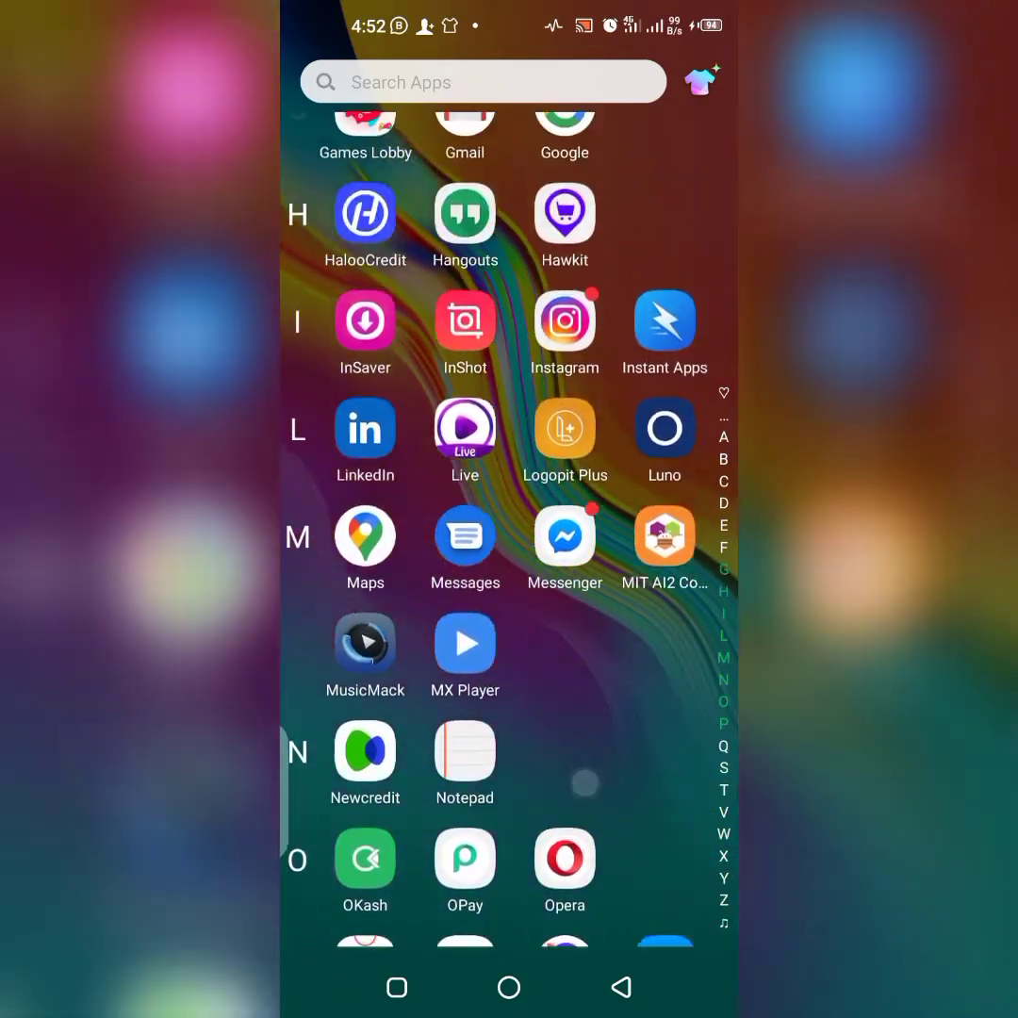
{"action": "left_click_drag", "start_coordinate": [565, 377], "coordinate": [565, 707]}
{"action": "left_click_drag", "start_coordinate": [566, 377], "coordinate": [565, 575]}
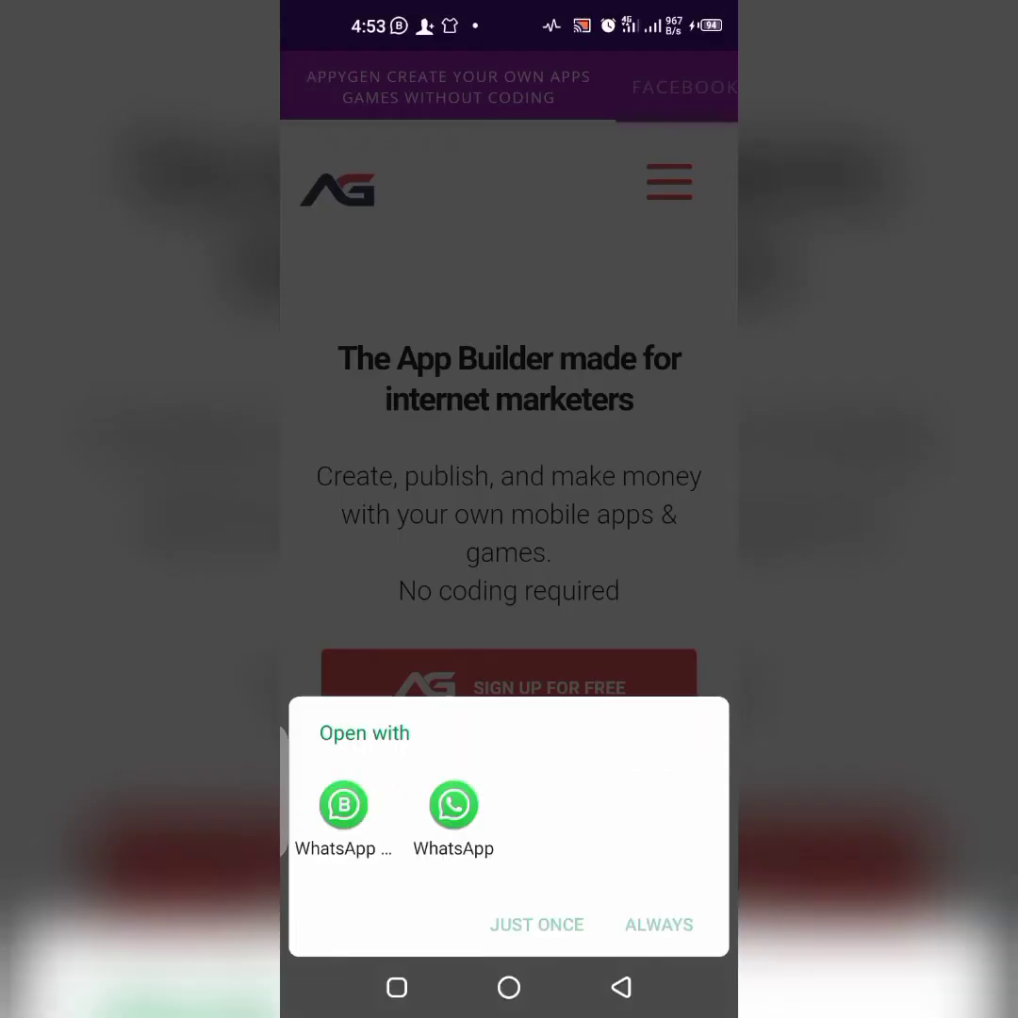
{"action": "left_click", "coordinate": [509, 377]}
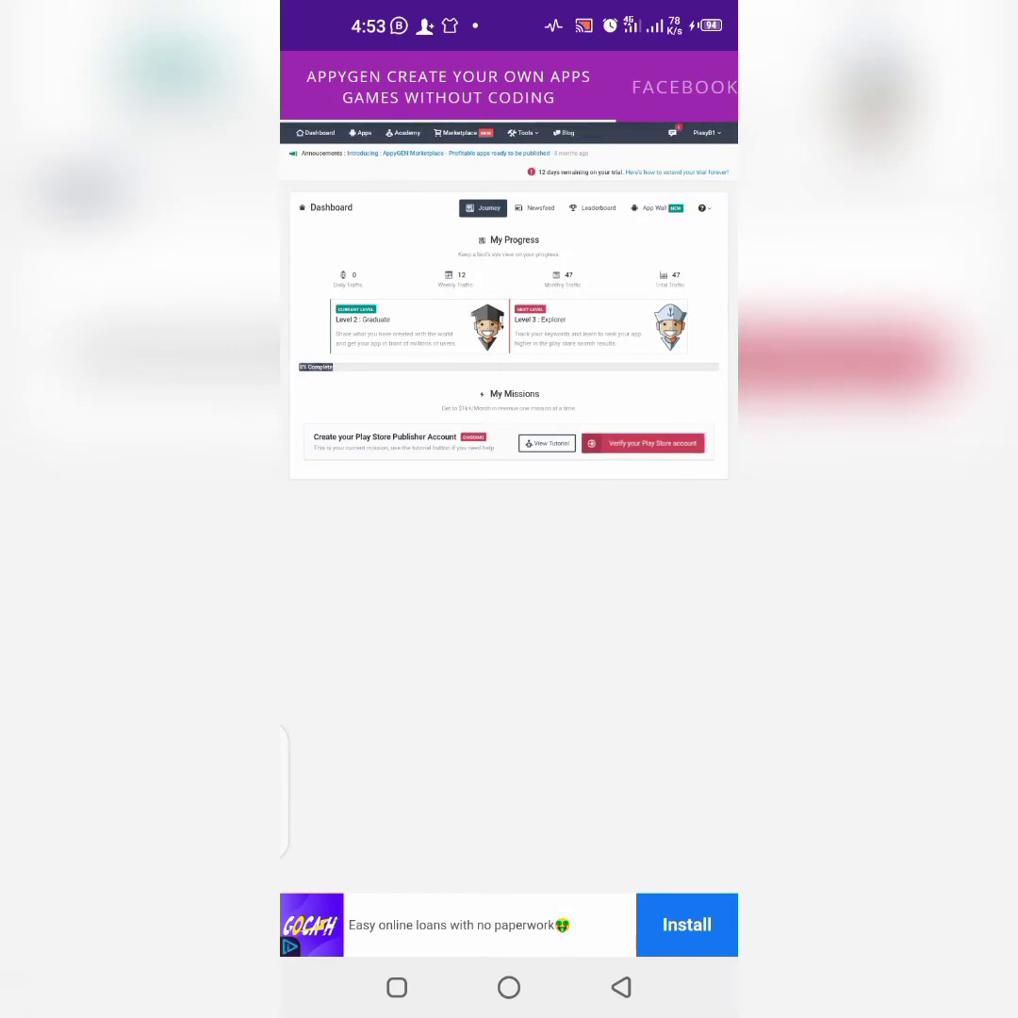
{"action": "scroll", "coordinate": [509, 424], "scroll_direction": "up", "scroll_amount": 5}
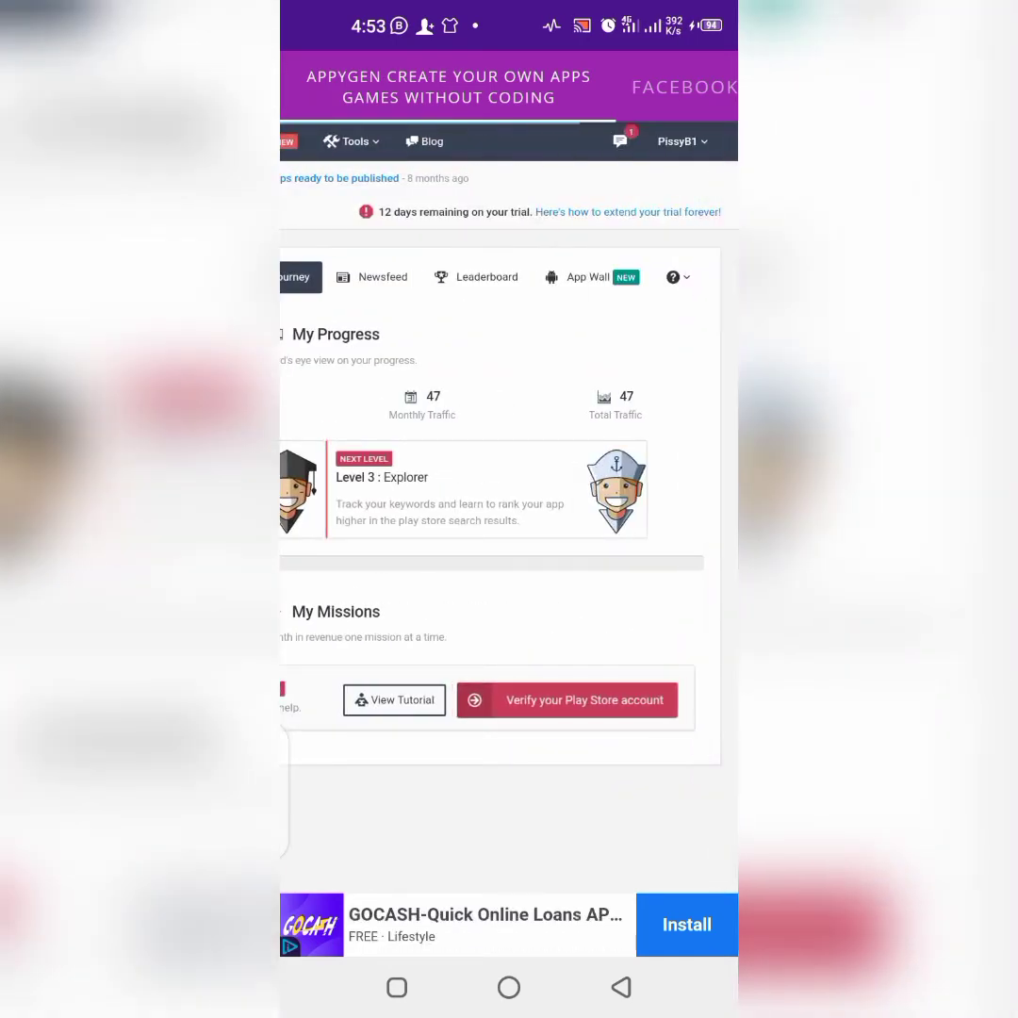
{"action": "left_click", "coordinate": [680, 141]}
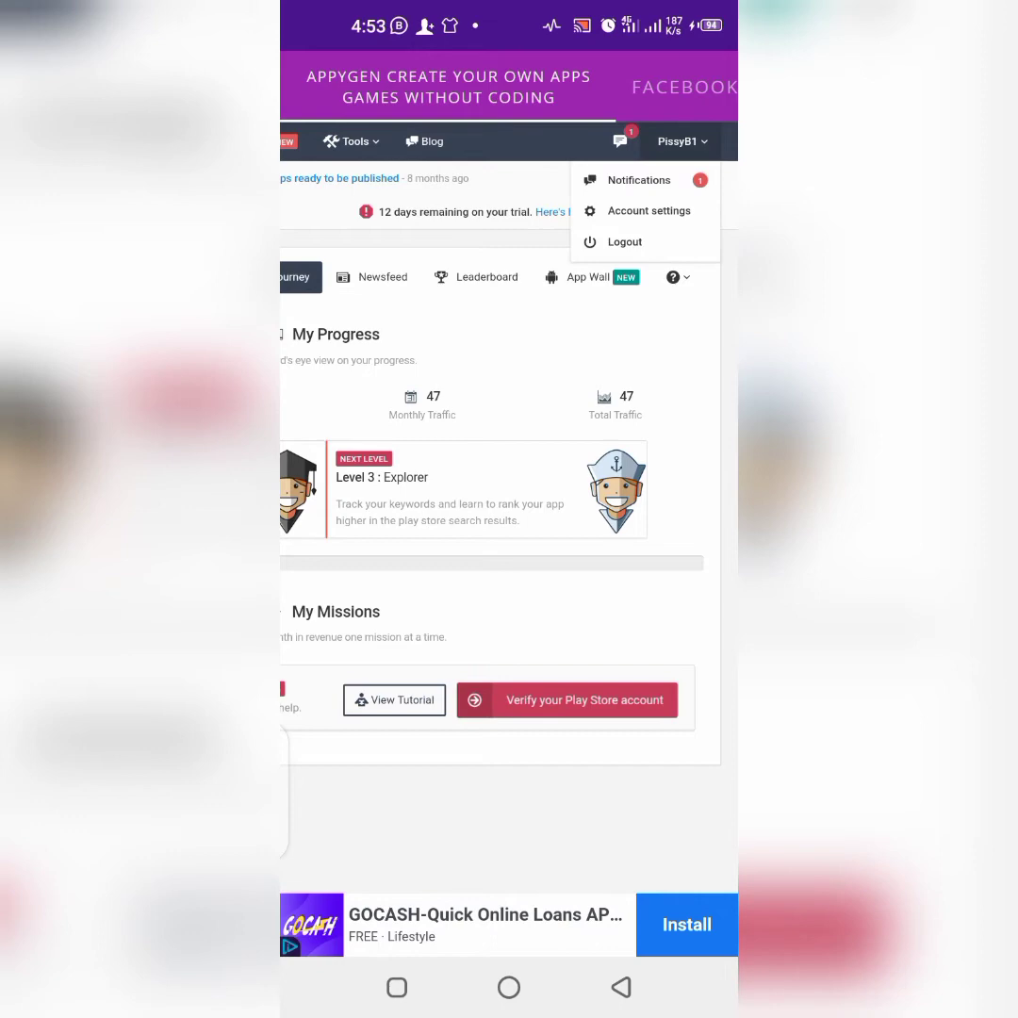
{"action": "scroll", "coordinate": [509, 471], "scroll_direction": "left", "scroll_amount": 5}
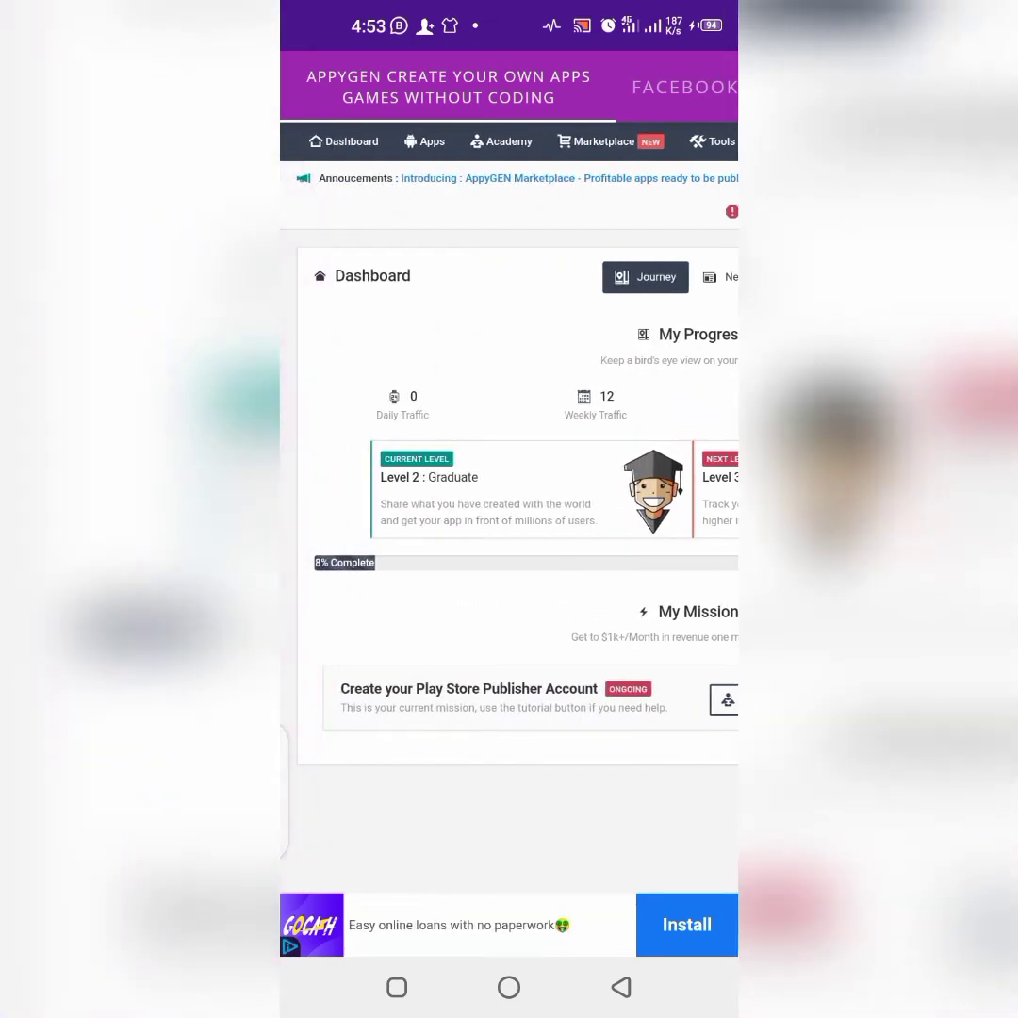
{"action": "scroll", "coordinate": [509, 471], "scroll_direction": "right", "scroll_amount": 5}
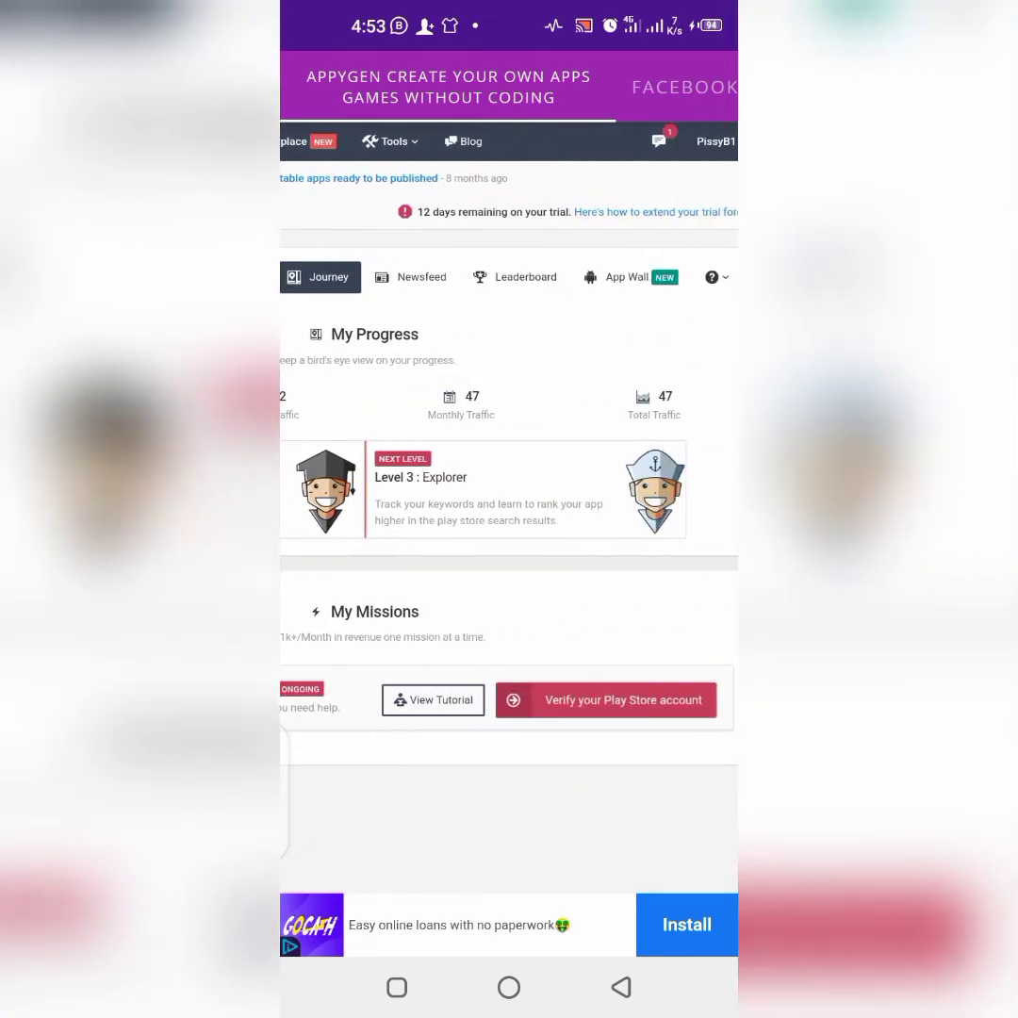
{"action": "scroll", "coordinate": [509, 471], "scroll_direction": "down", "scroll_amount": 3}
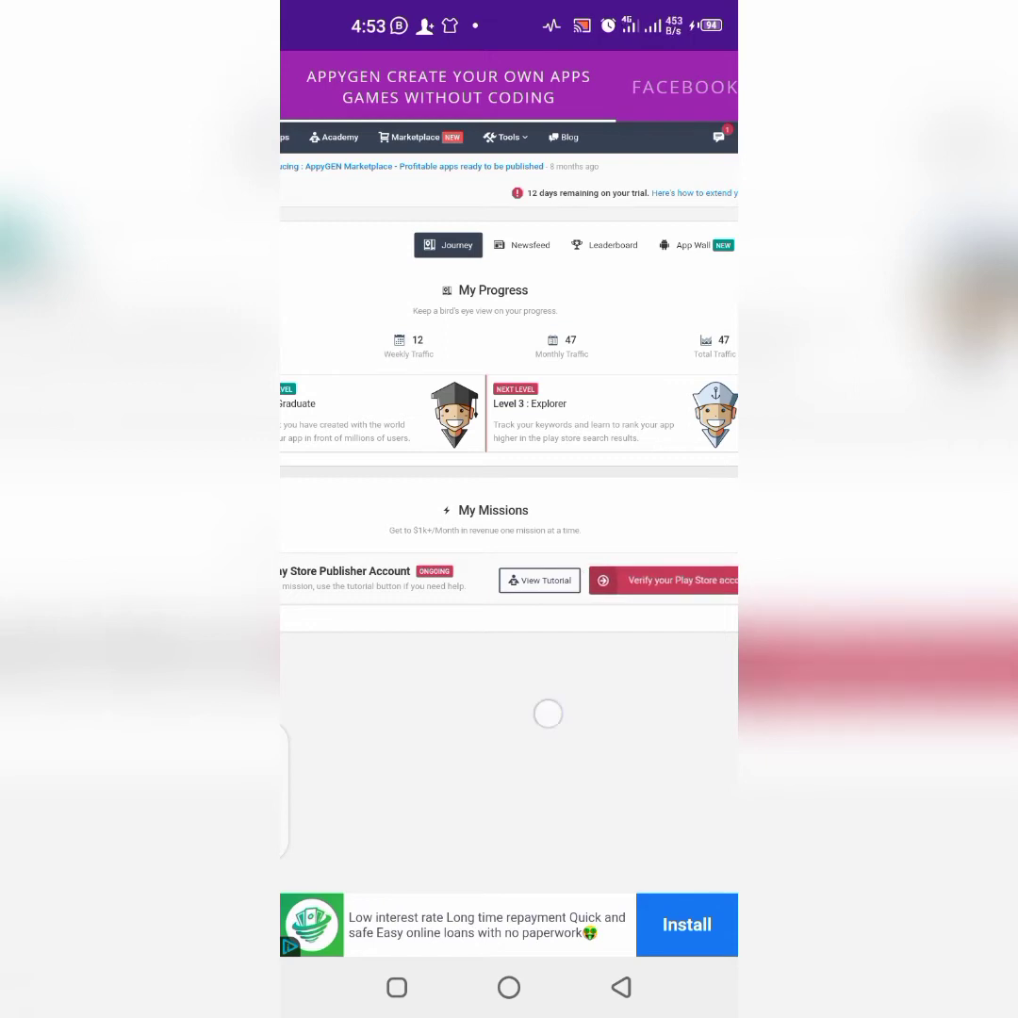
{"action": "scroll", "coordinate": [509, 471], "scroll_direction": "left", "scroll_amount": 3}
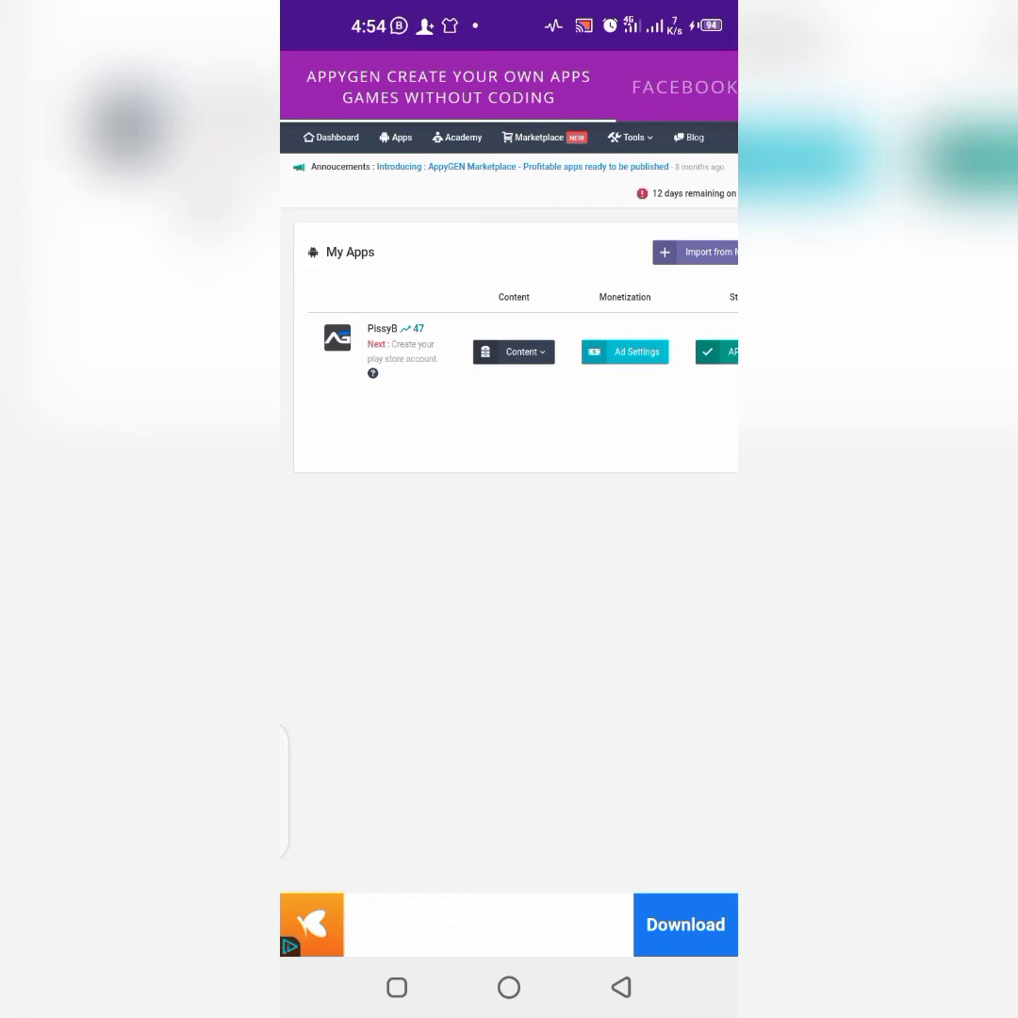
Browse the Popular and Free Templates, choose a template, and close the Barter ad
{"action": "left_click_drag", "start_coordinate": [528, 550], "coordinate": [314, 560]}
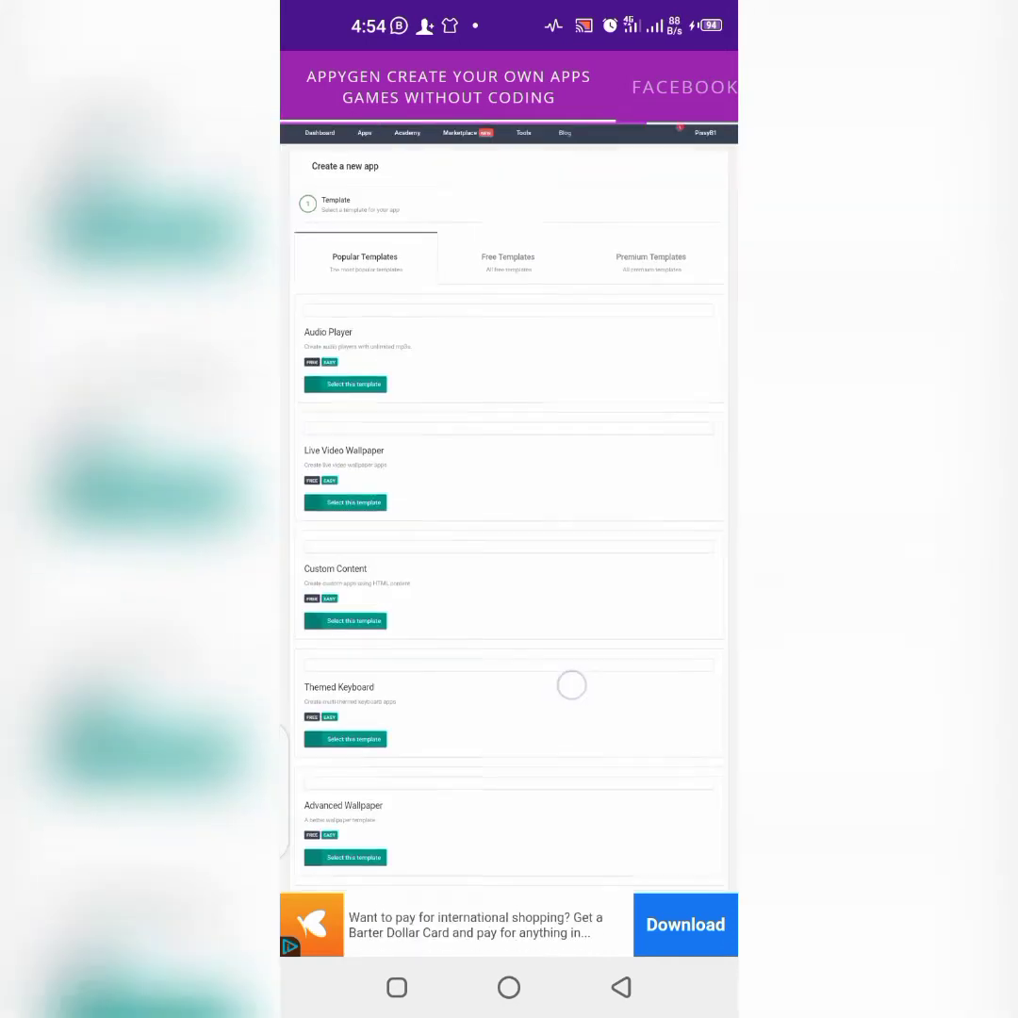
{"action": "left_click_drag", "start_coordinate": [628, 567], "coordinate": [613, 763]}
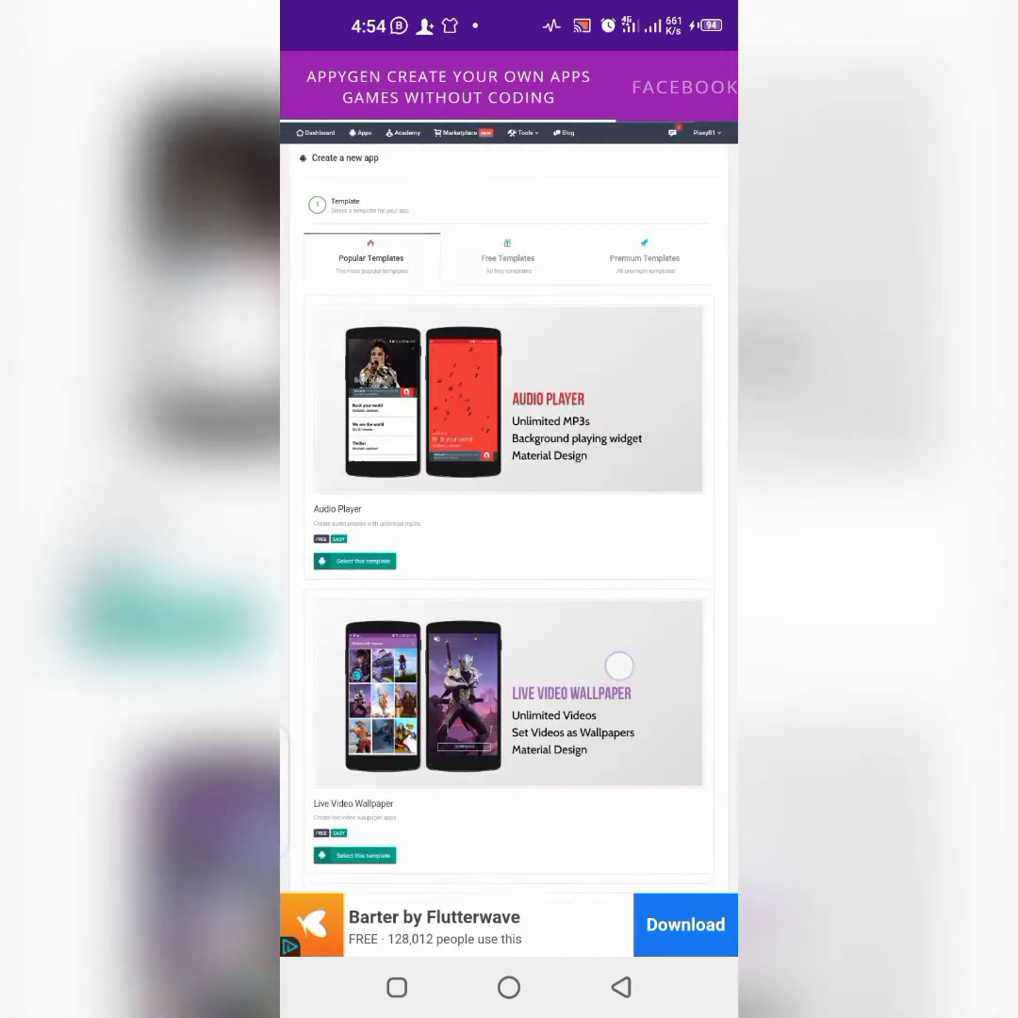
{"action": "left_click_drag", "start_coordinate": [623, 886], "coordinate": [623, 722]}
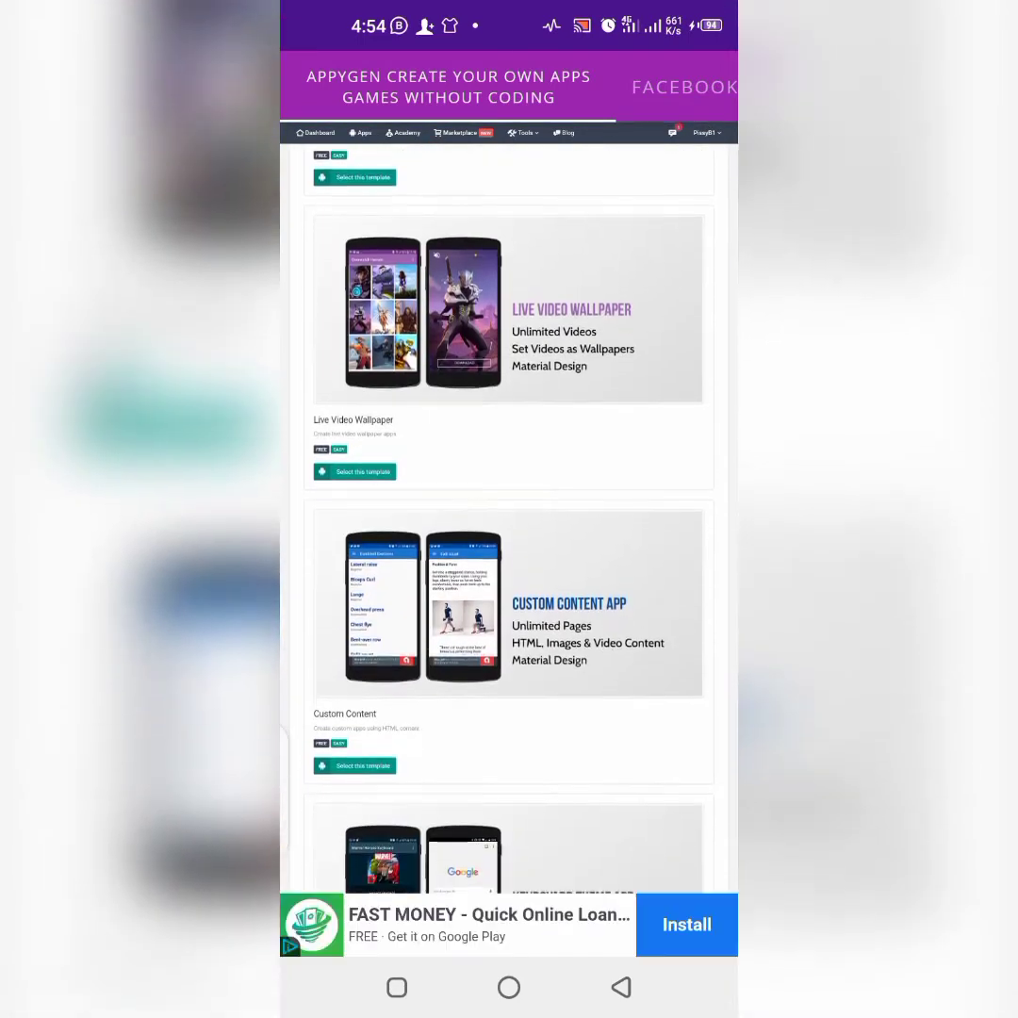
{"action": "left_click_drag", "start_coordinate": [623, 801], "coordinate": [623, 377]}
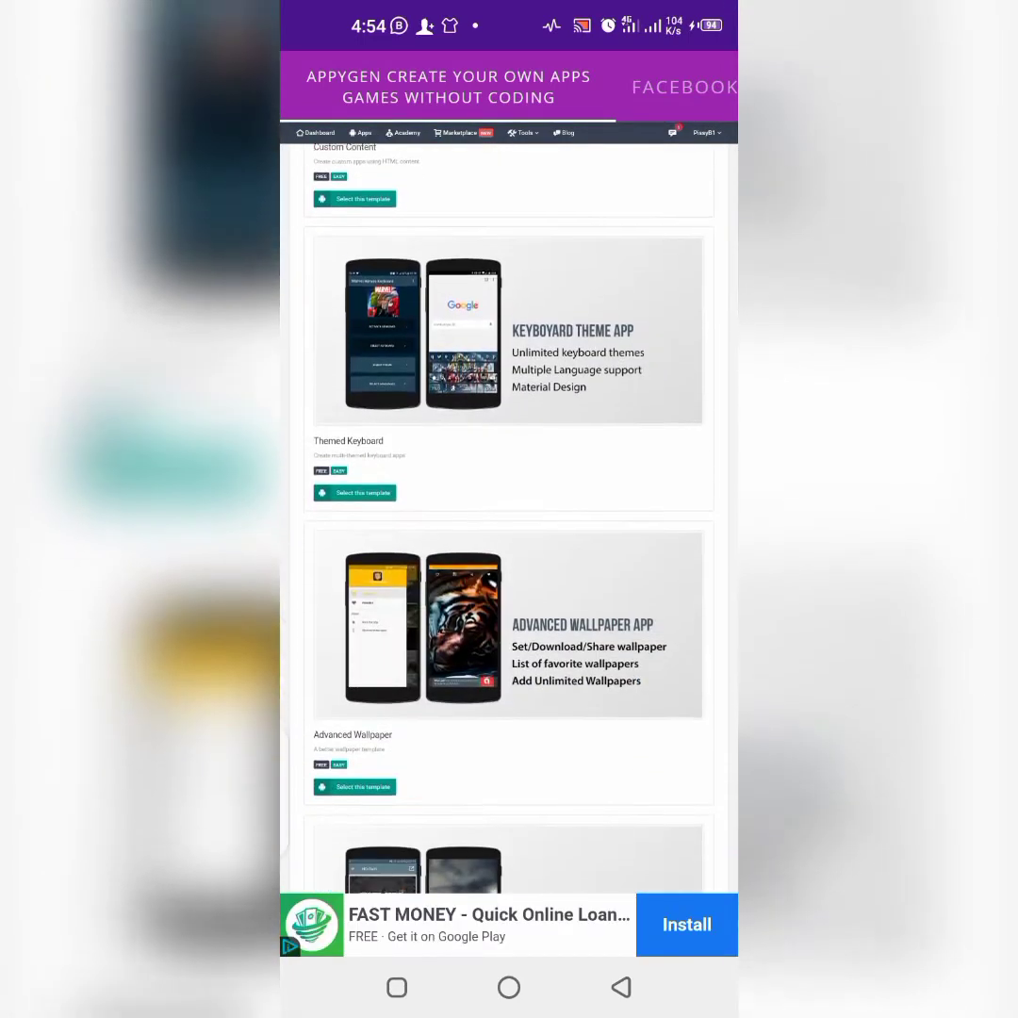
{"action": "left_click_drag", "start_coordinate": [629, 876], "coordinate": [629, 471]}
{"action": "left_click_drag", "start_coordinate": [628, 877], "coordinate": [629, 476]}
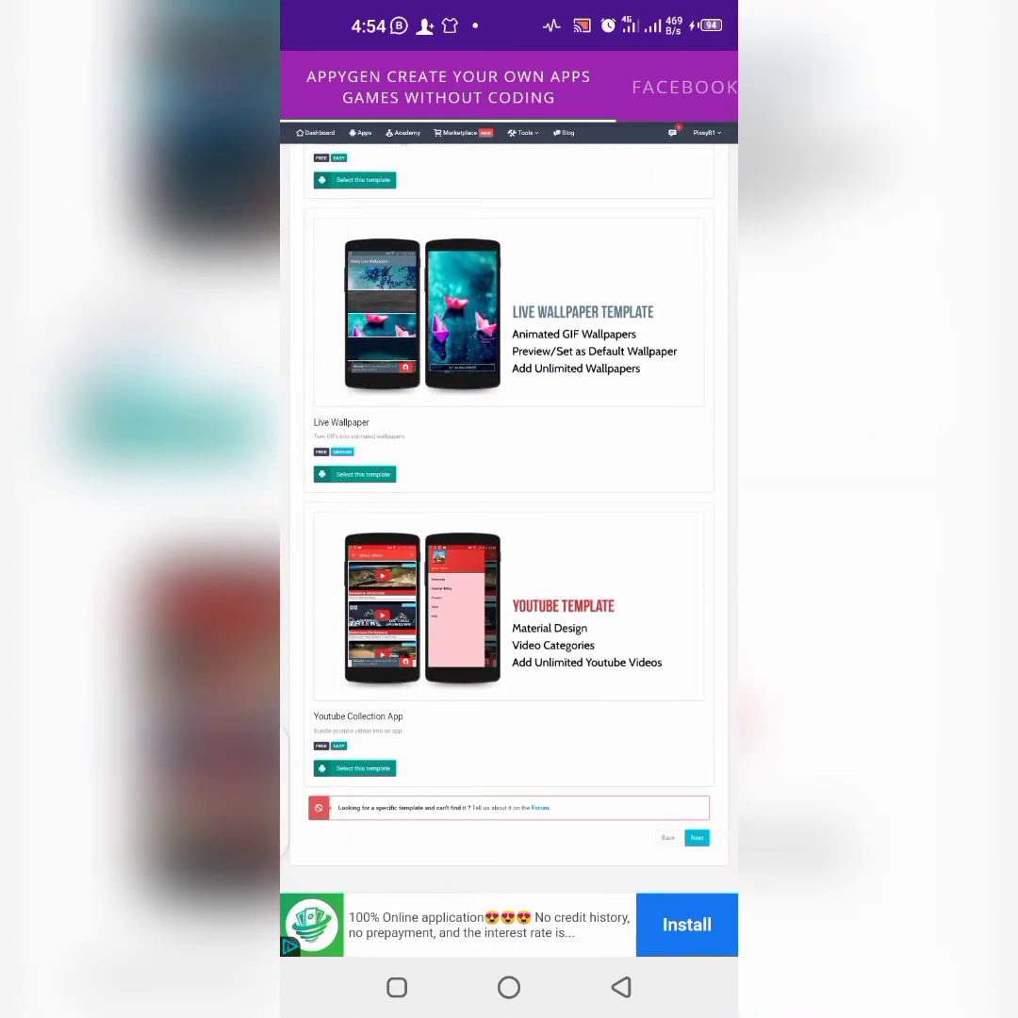
{"action": "left_click_drag", "start_coordinate": [634, 594], "coordinate": [644, 768]}
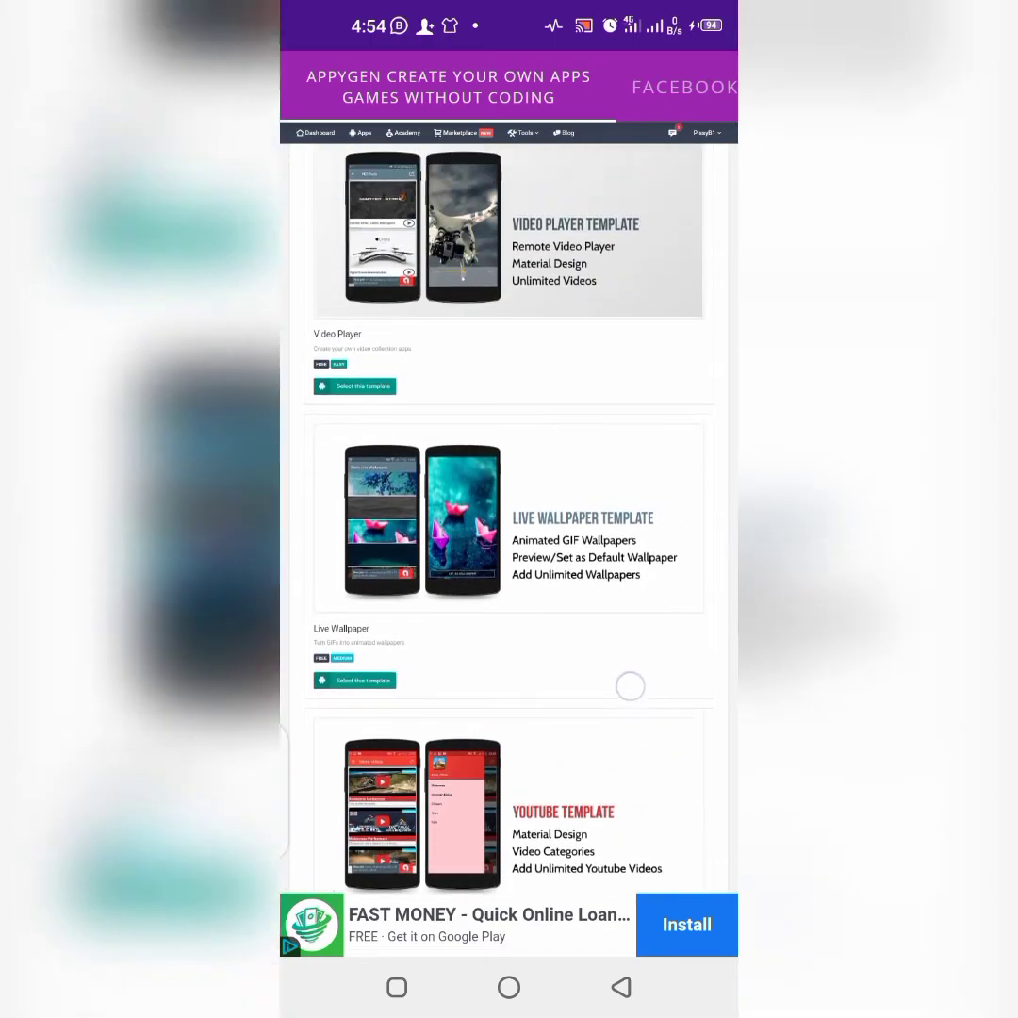
{"action": "left_click_drag", "start_coordinate": [644, 565], "coordinate": [643, 669]}
{"action": "left_click_drag", "start_coordinate": [641, 377], "coordinate": [640, 754]}
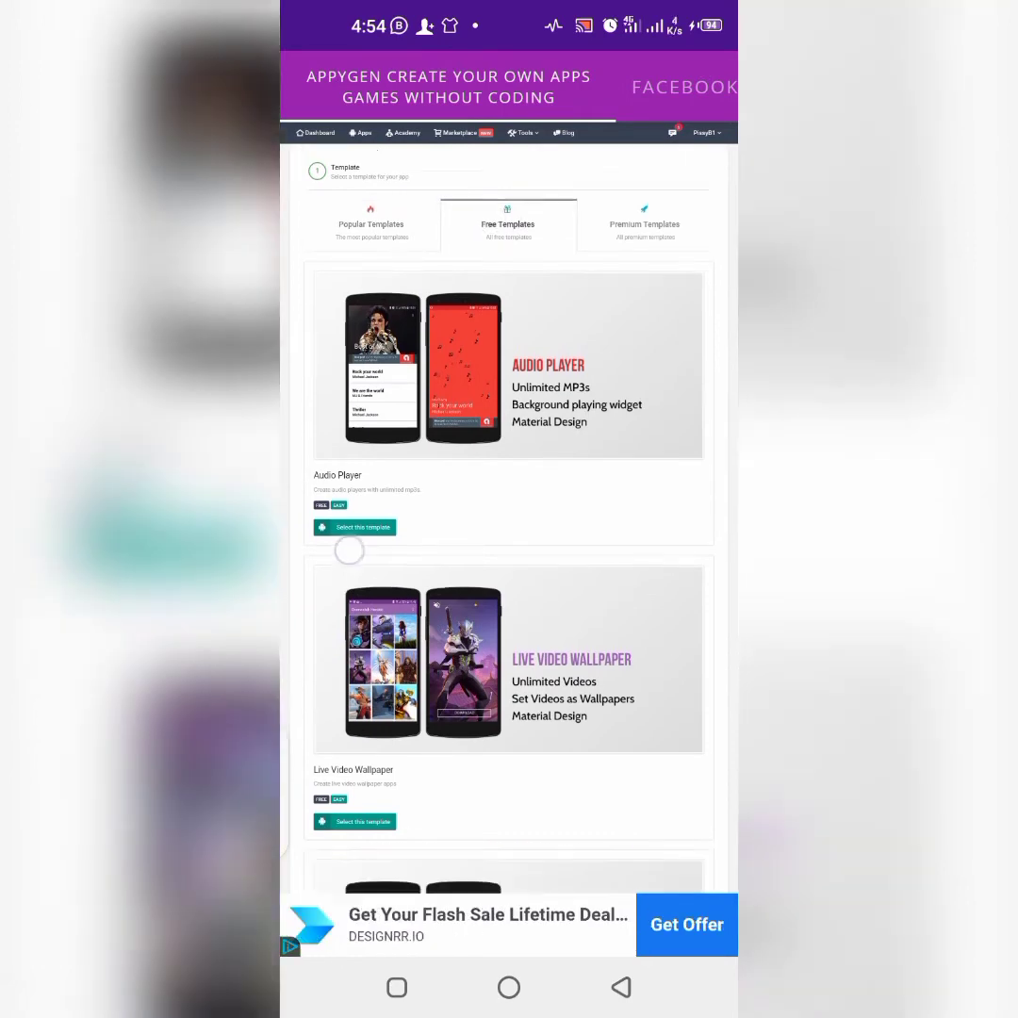
{"action": "scroll", "coordinate": [508, 565], "scroll_direction": "down", "scroll_amount": 6}
{"action": "scroll", "coordinate": [508, 566], "scroll_direction": "down", "scroll_amount": 5}
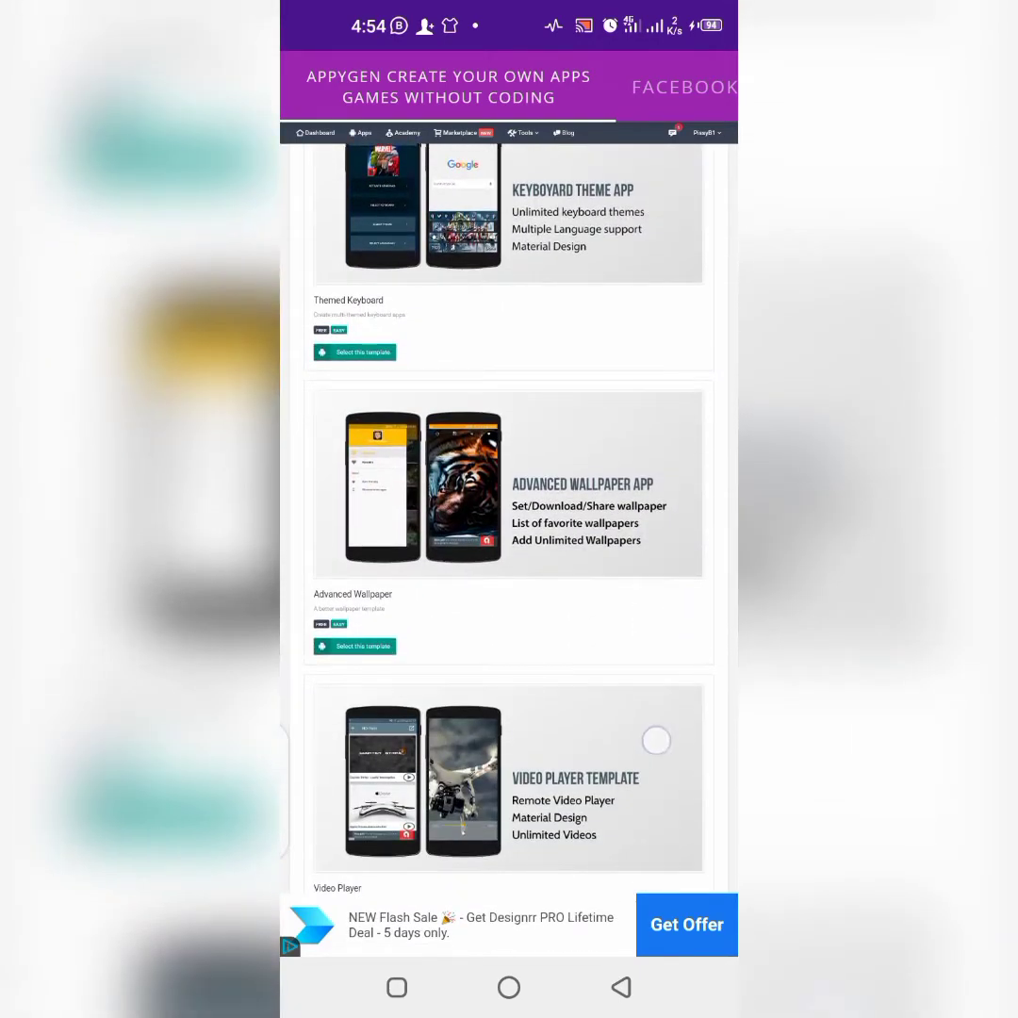
{"action": "scroll", "coordinate": [509, 565], "scroll_direction": "down", "scroll_amount": 3}
{"action": "left_click", "coordinate": [656, 741]}
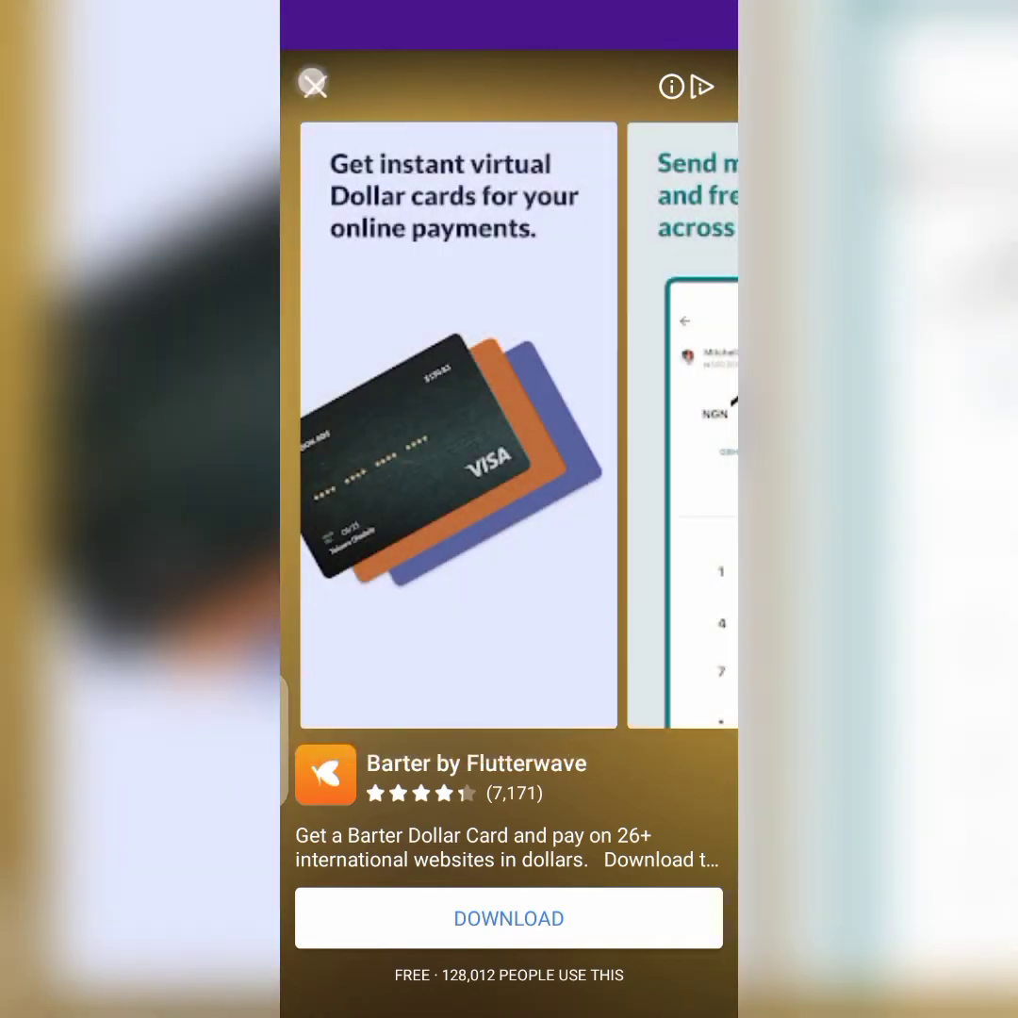
{"action": "left_click", "coordinate": [313, 86]}
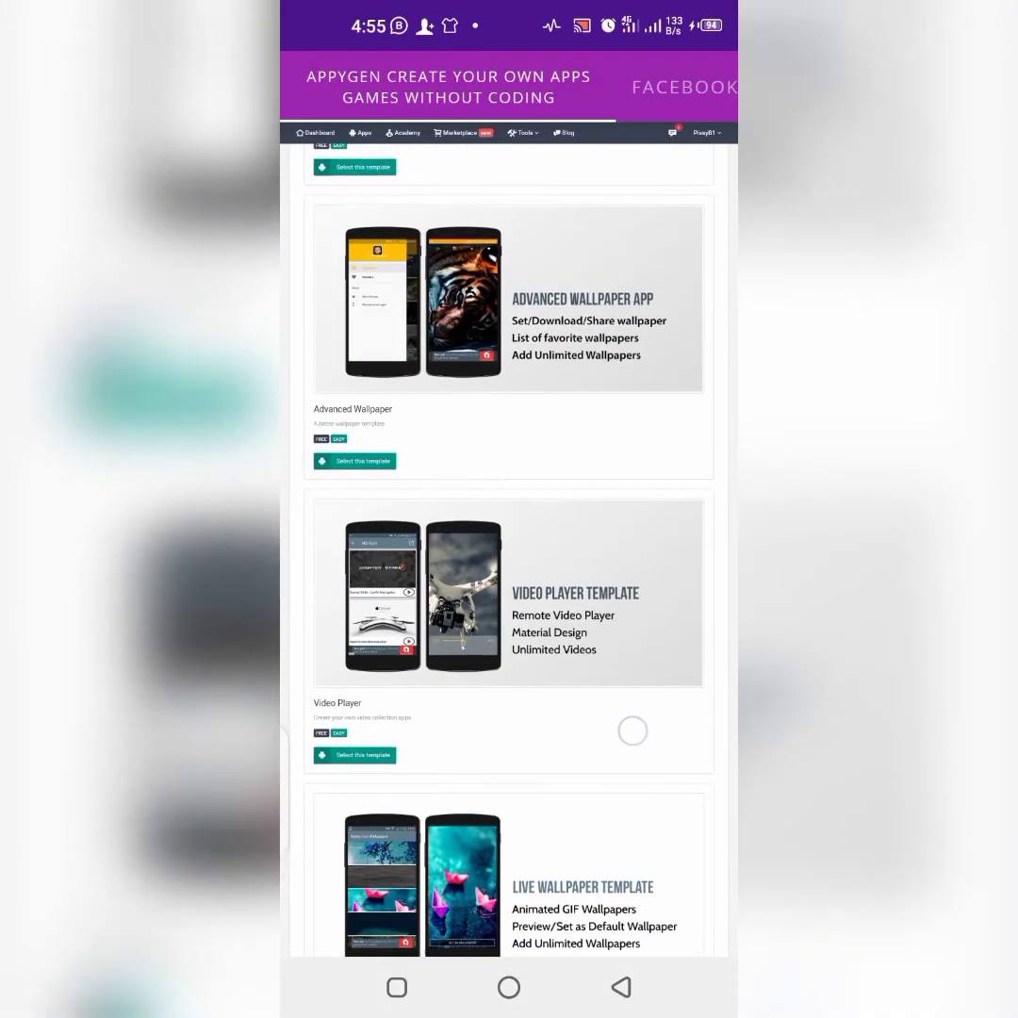
{"action": "scroll", "coordinate": [509, 565], "scroll_direction": "up", "scroll_amount": 3}
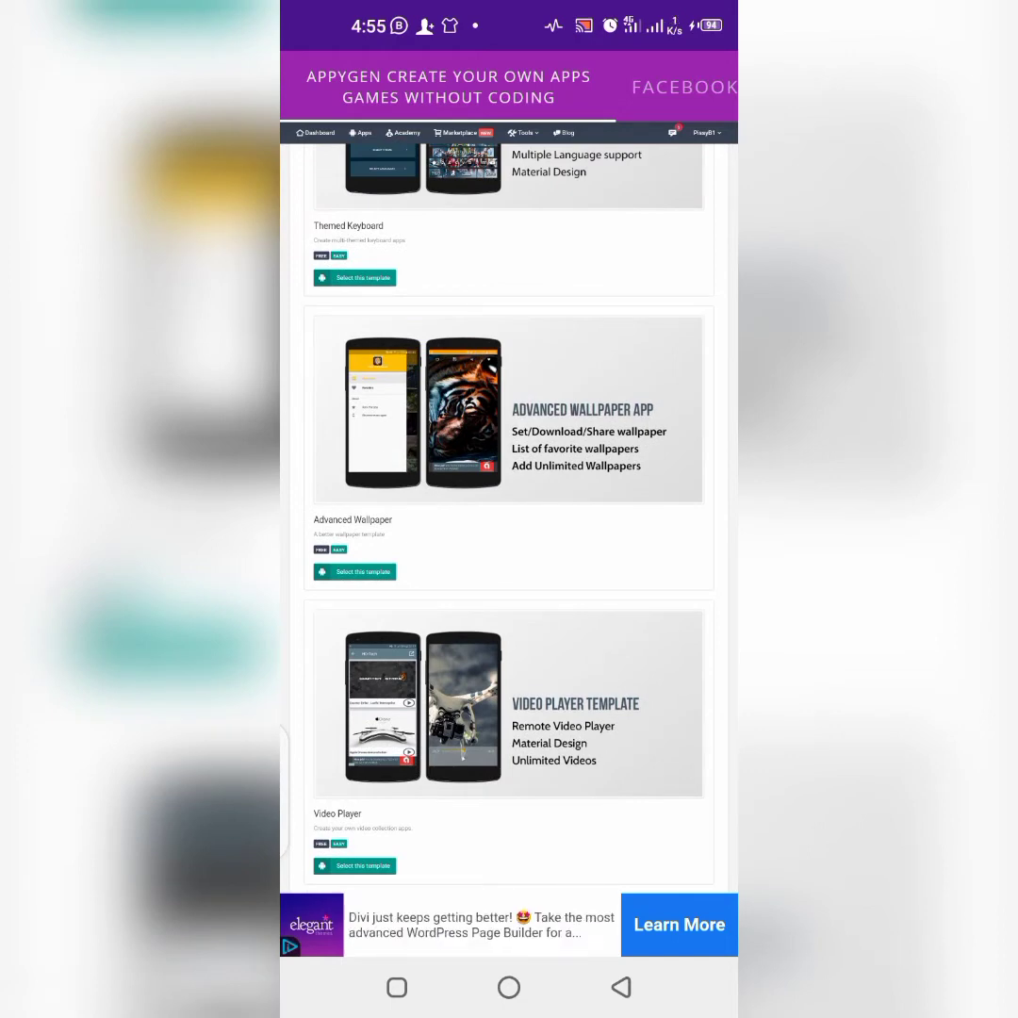
Pick the wallpaper template and name the app 'Hustle Plug Wallpapers', correcting a mistaken entry
{"action": "left_click", "coordinate": [312, 487]}
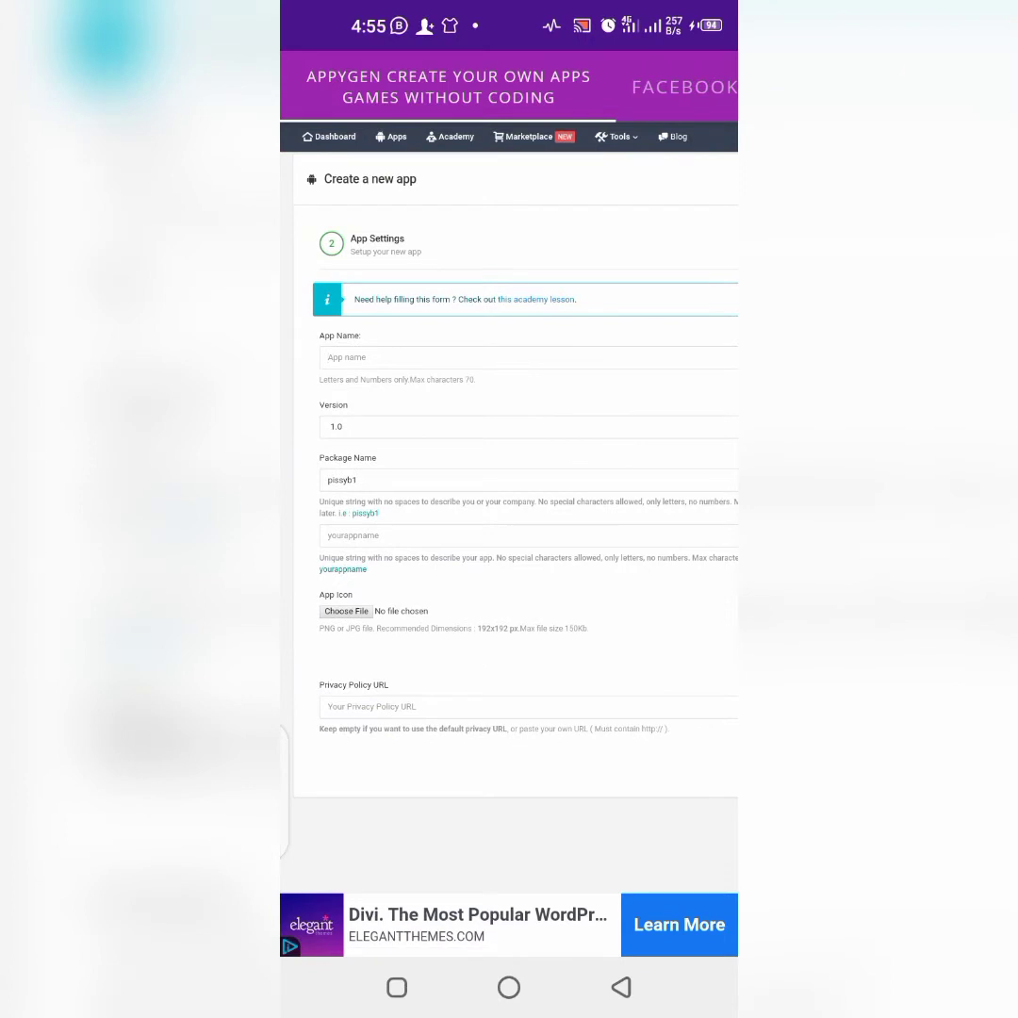
{"action": "left_click", "coordinate": [527, 356]}
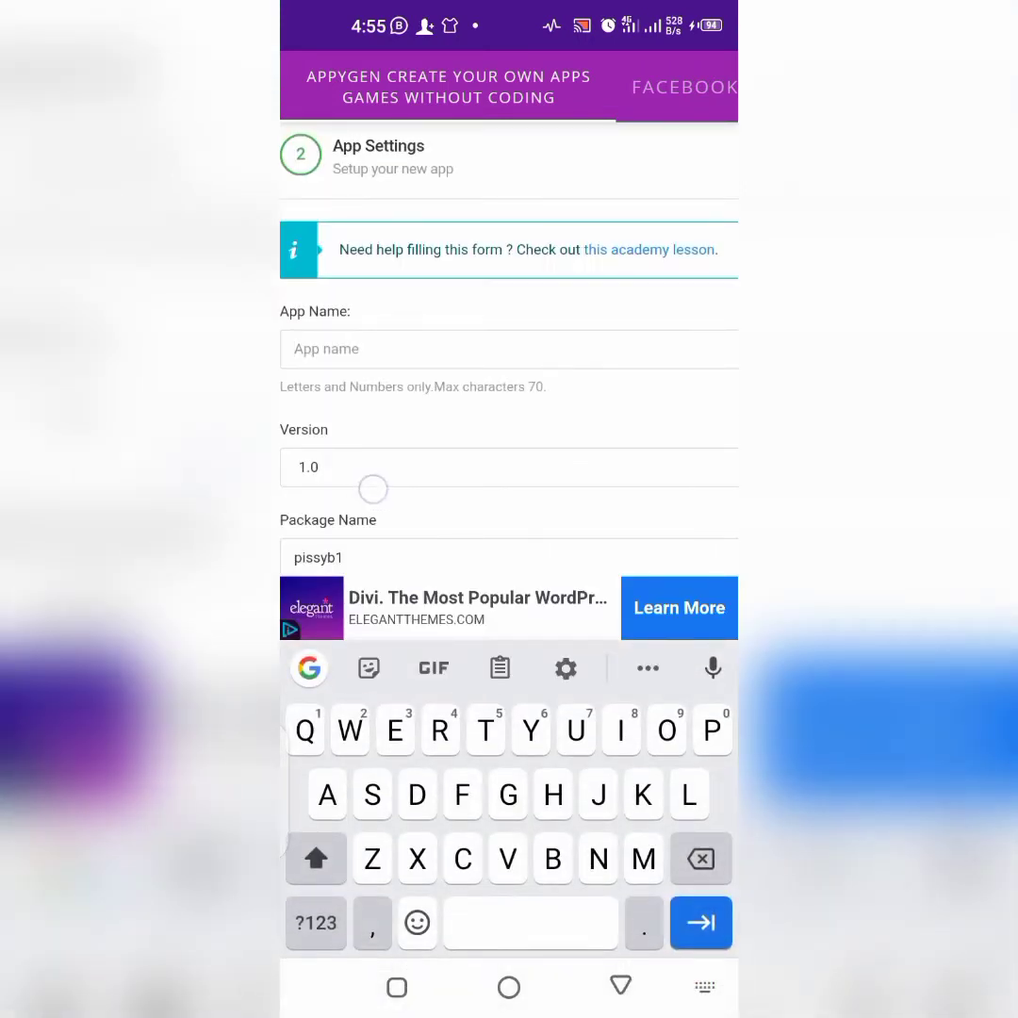
{"action": "left_click_drag", "start_coordinate": [372, 487], "coordinate": [430, 488]}
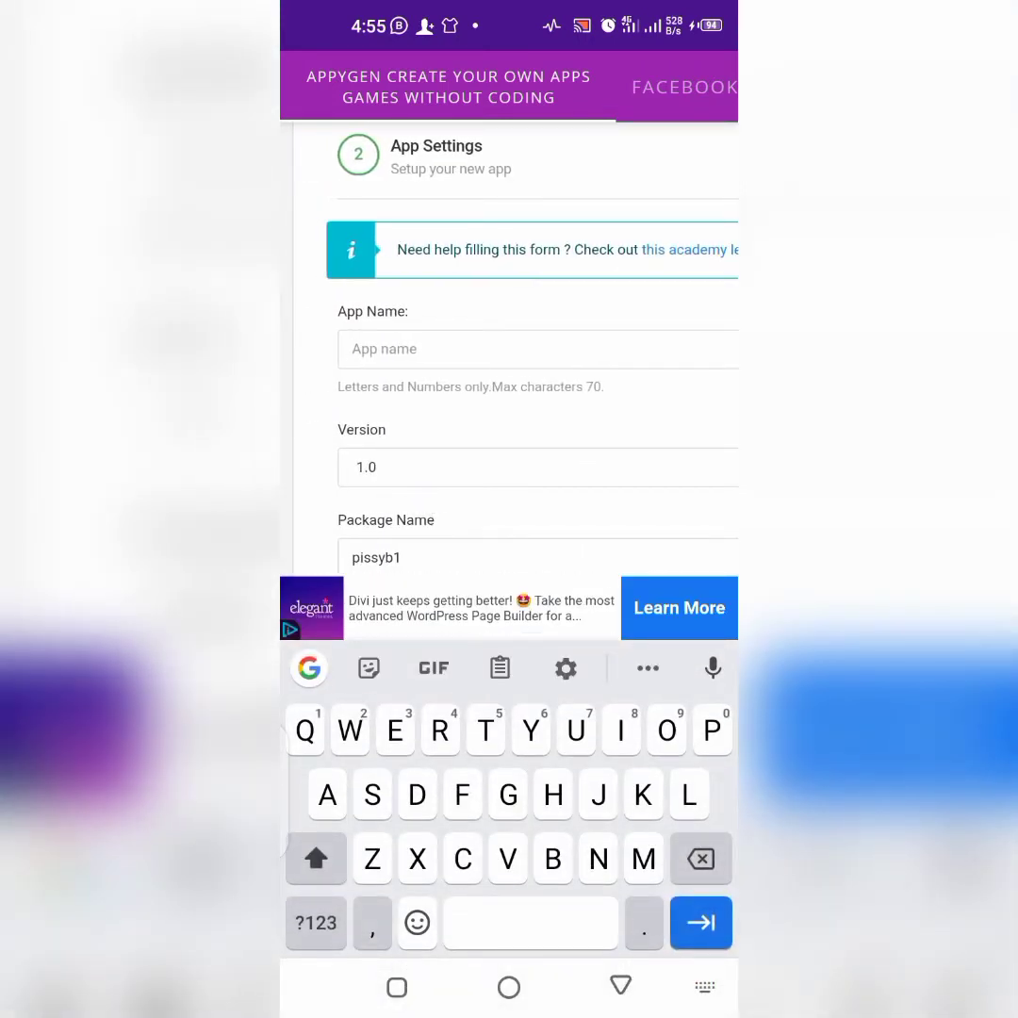
{"action": "type", "text": "Exotic "}
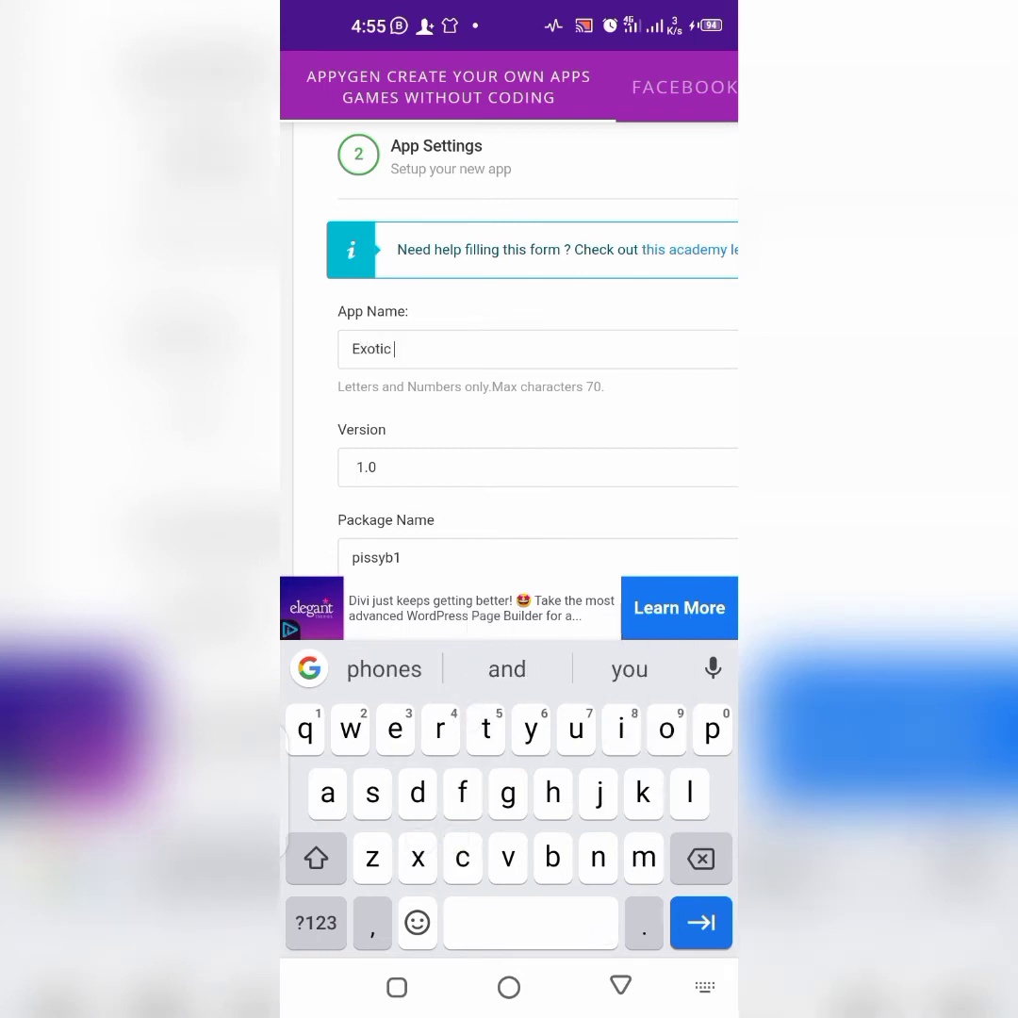
{"action": "type", "text": "wall"}
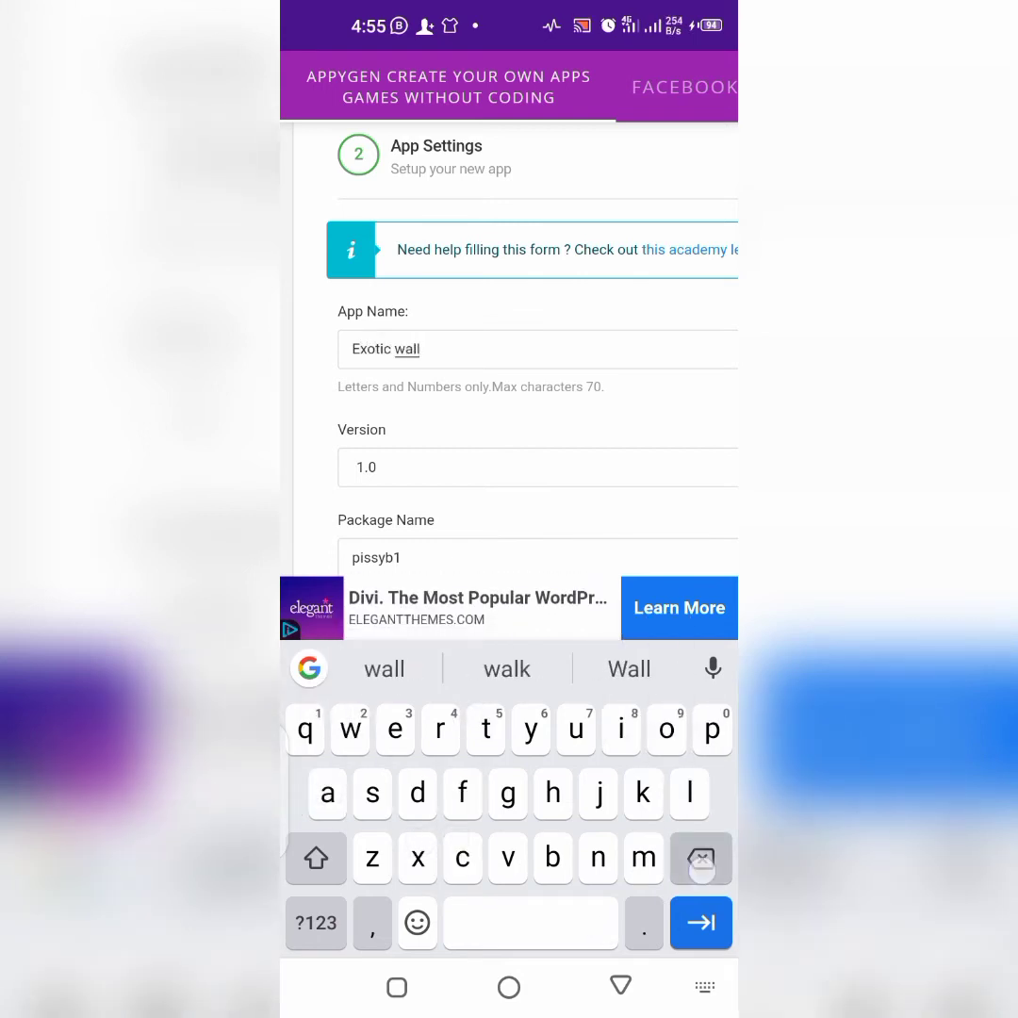
{"action": "left_click", "coordinate": [701, 858]}
{"action": "left_click", "coordinate": [316, 922]}
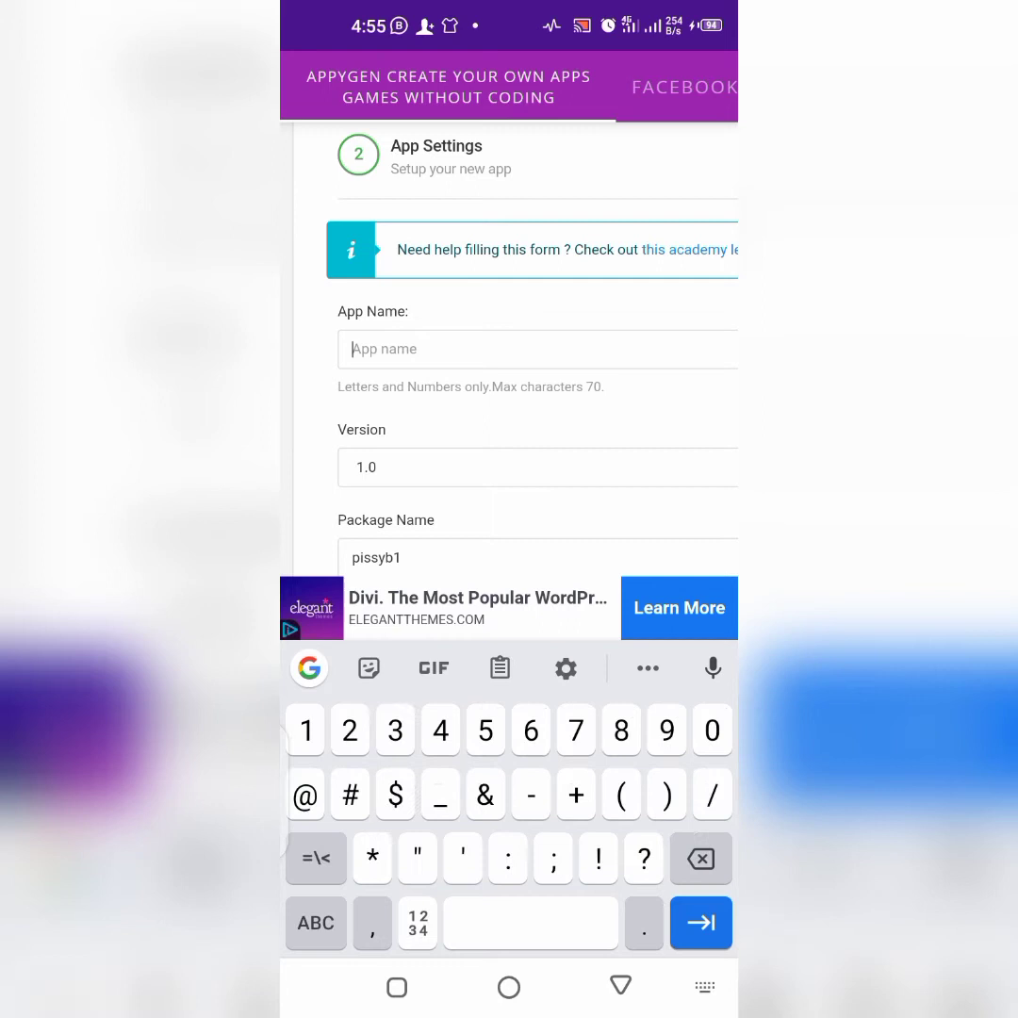
{"action": "type", "text": "4"}
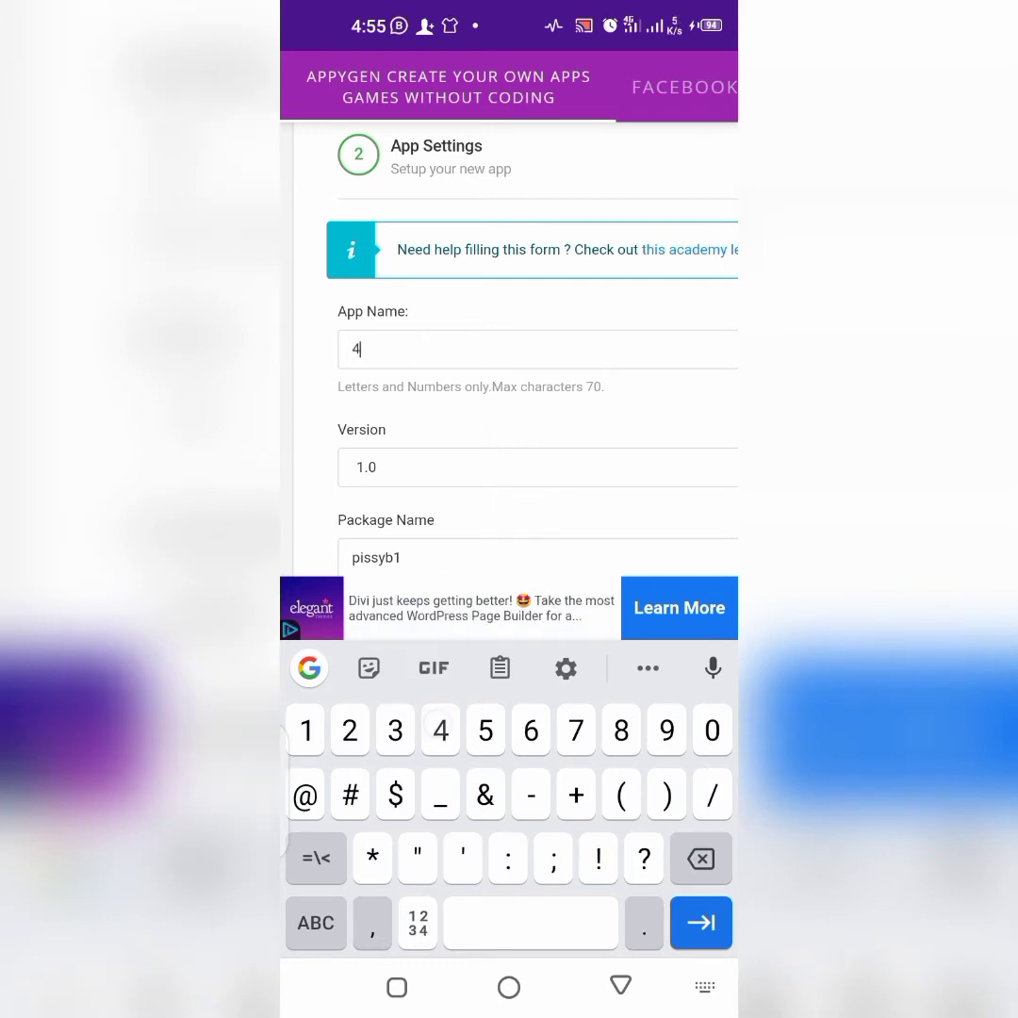
{"action": "left_click", "coordinate": [316, 923]}
{"action": "left_click", "coordinate": [316, 859]}
{"action": "type", "text": "D"}
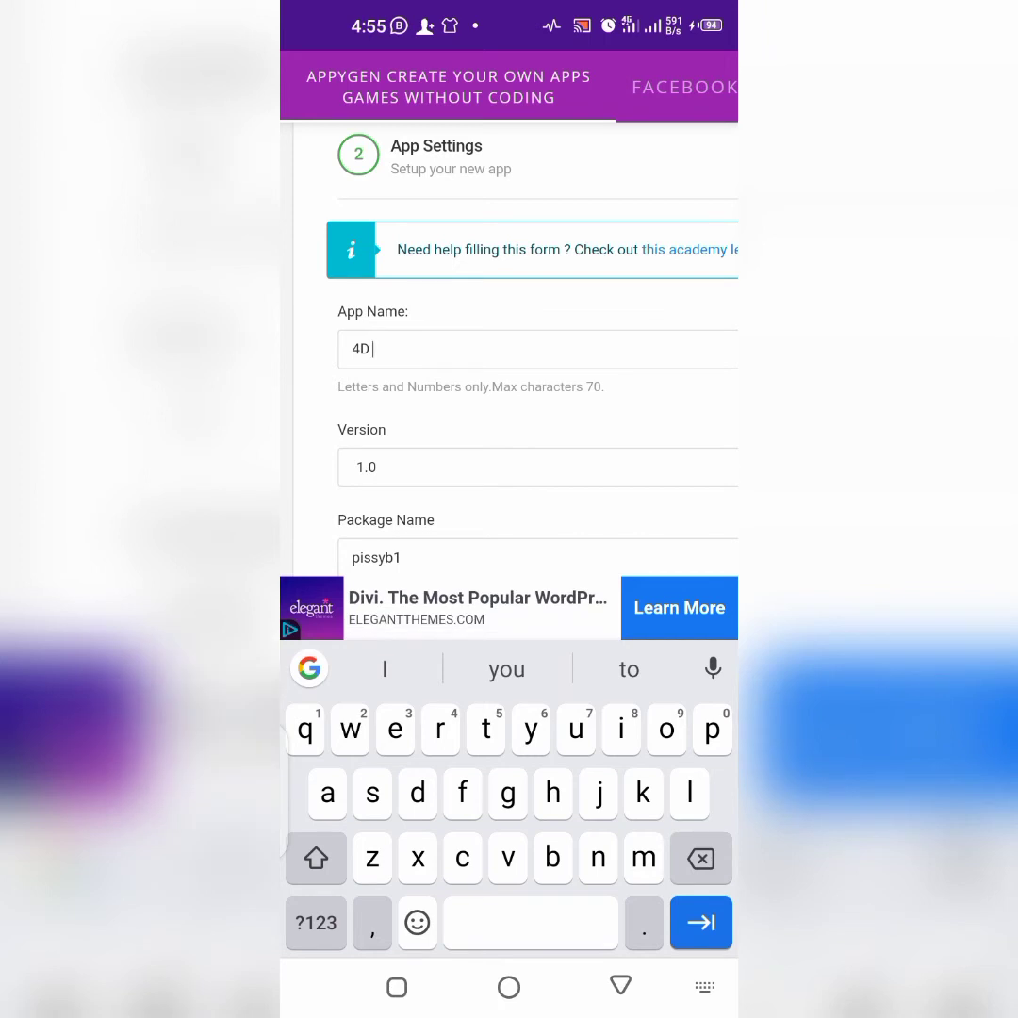
{"action": "key", "text": "BackSpace"}
{"action": "key", "text": "BackSpace"}
{"action": "key", "text": "BackSpace"}
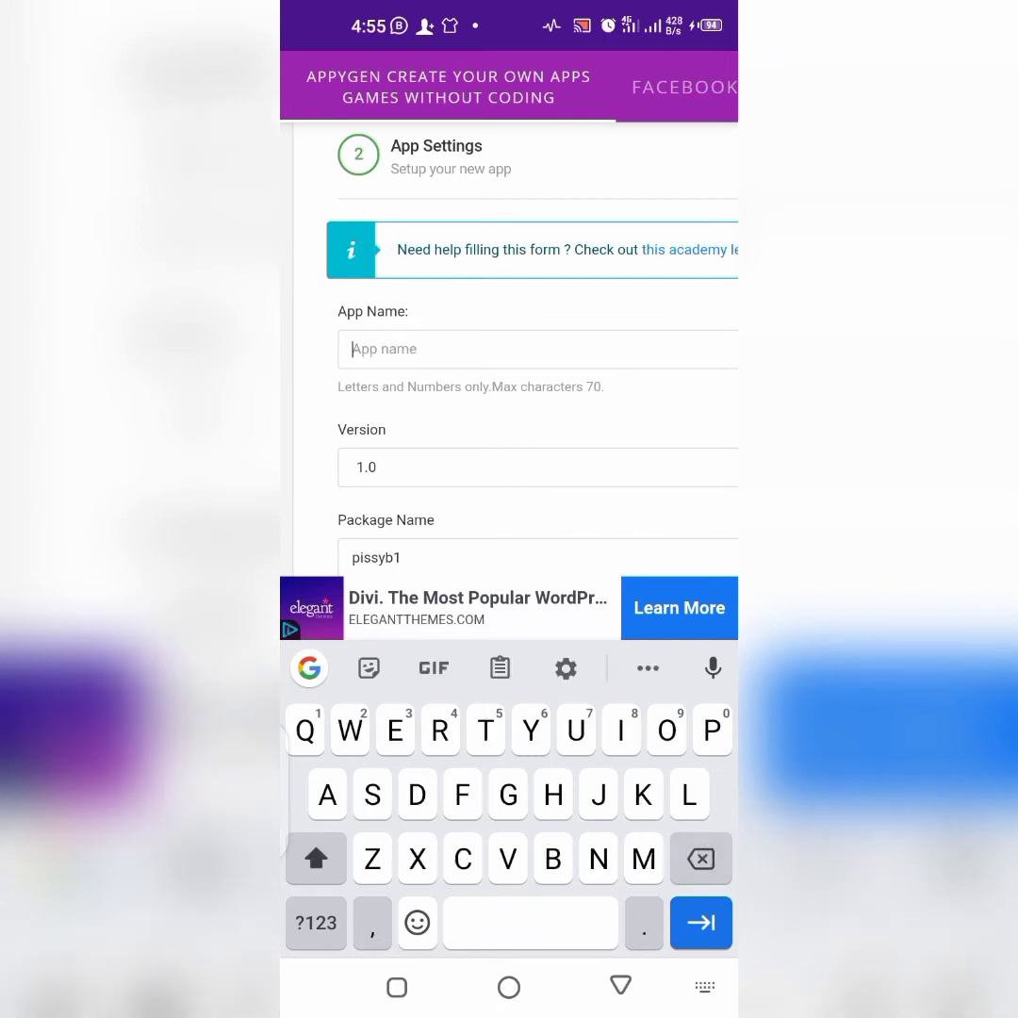
{"action": "type", "text": "Hustle "}
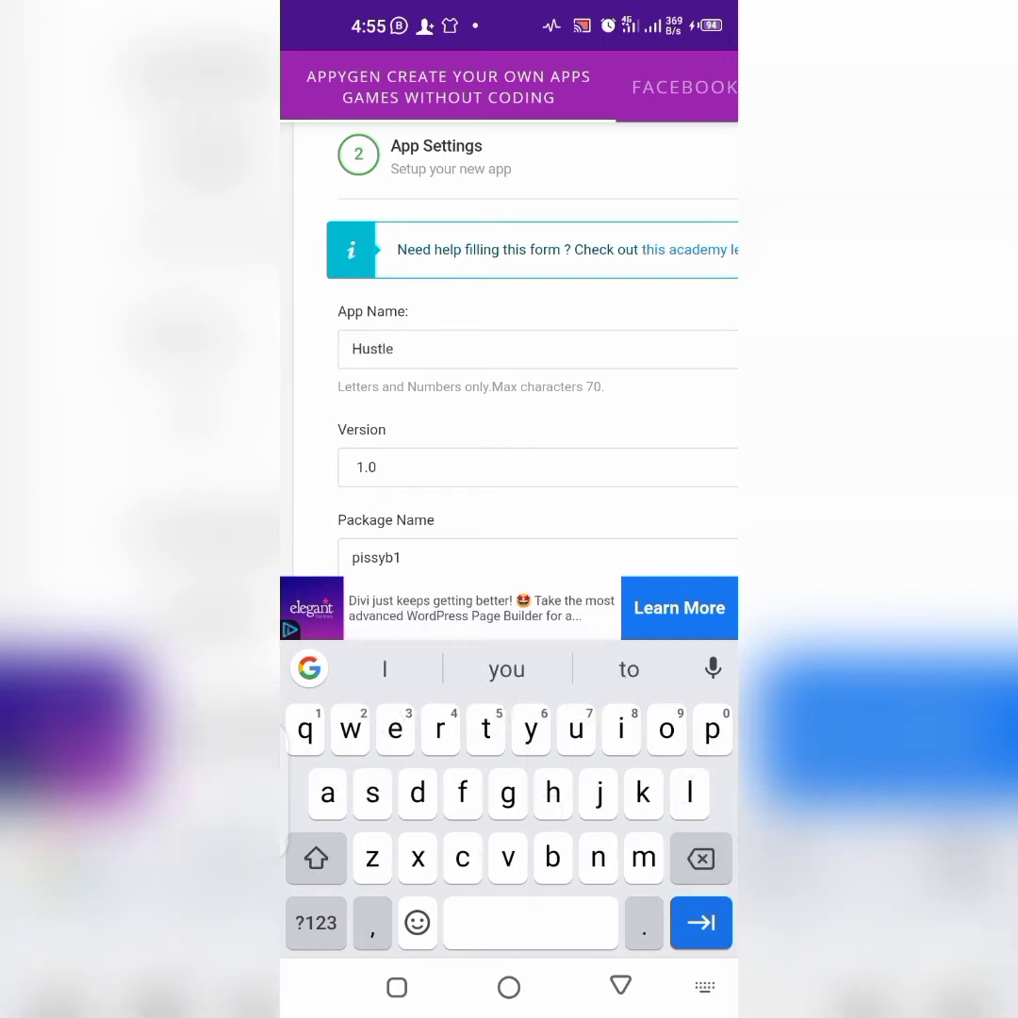
{"action": "type", "text": "Plug "}
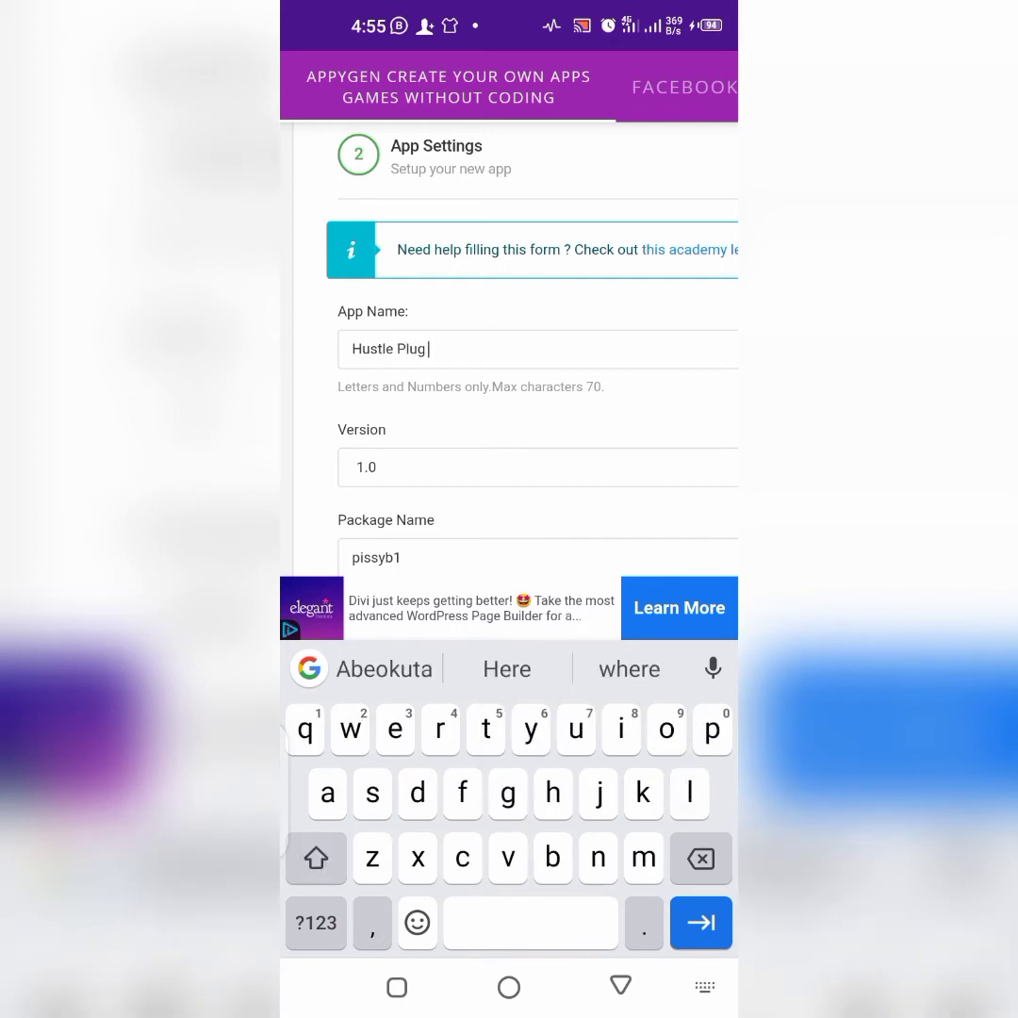
{"action": "type", "text": "Wall"}
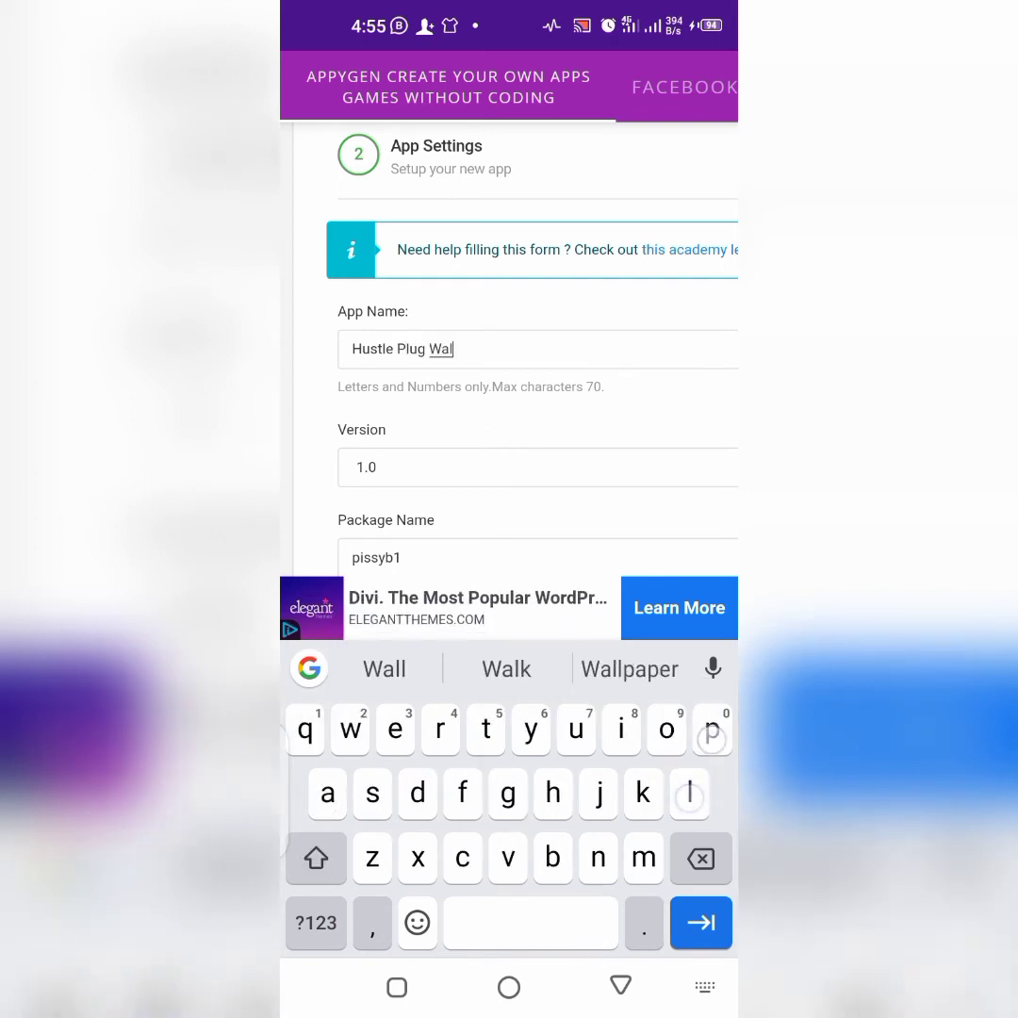
{"action": "type", "text": "p"}
{"action": "left_click", "coordinate": [629, 669]}
{"action": "scroll", "coordinate": [509, 377], "scroll_direction": "down", "scroll_amount": 2}
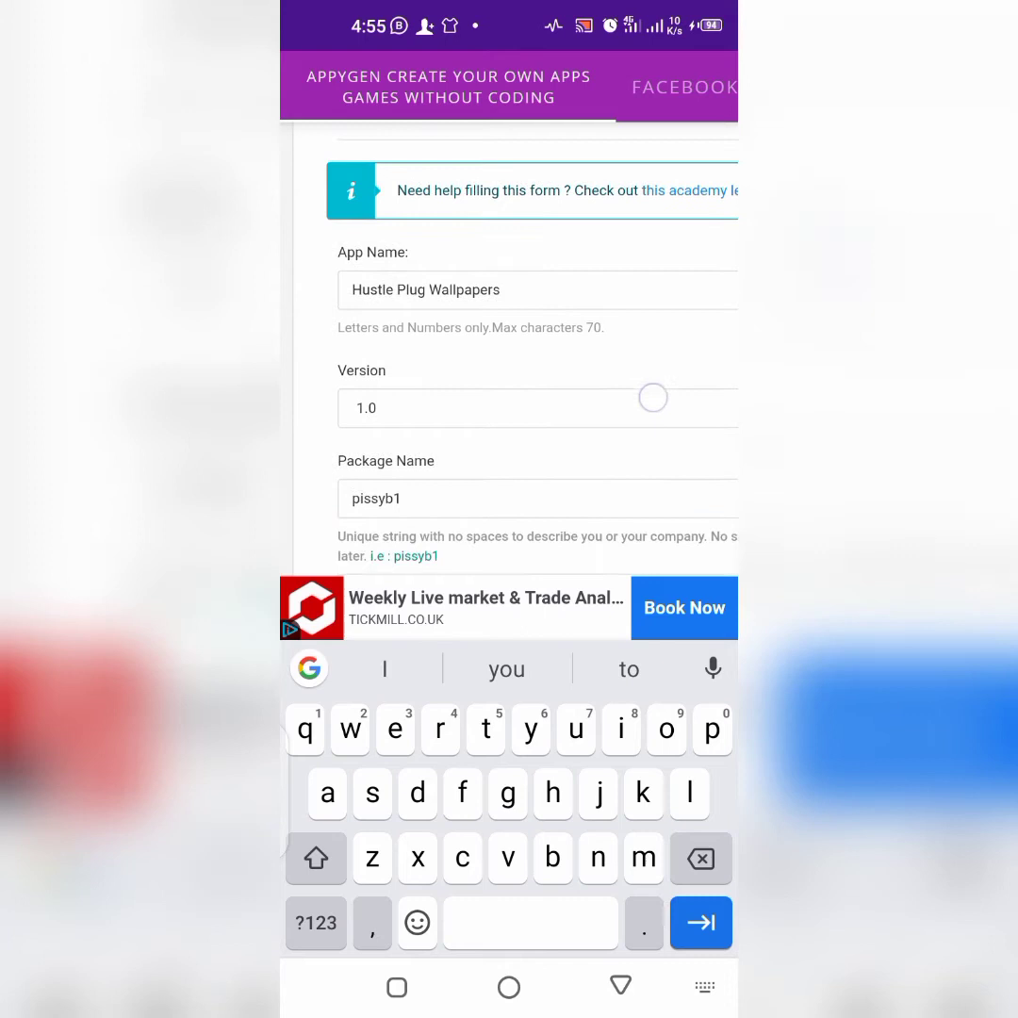
{"action": "scroll", "coordinate": [509, 377], "scroll_direction": "down", "scroll_amount": 2}
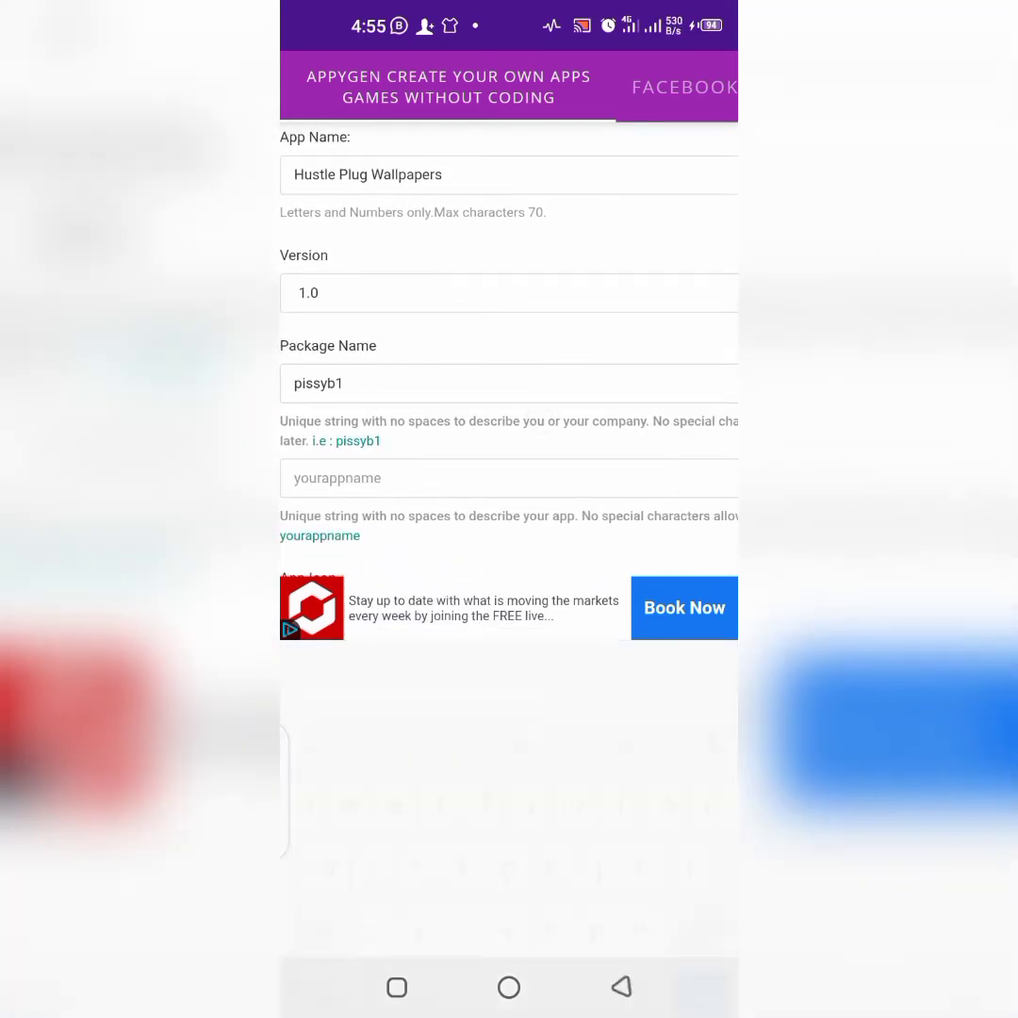
{"action": "left_click", "coordinate": [538, 292]}
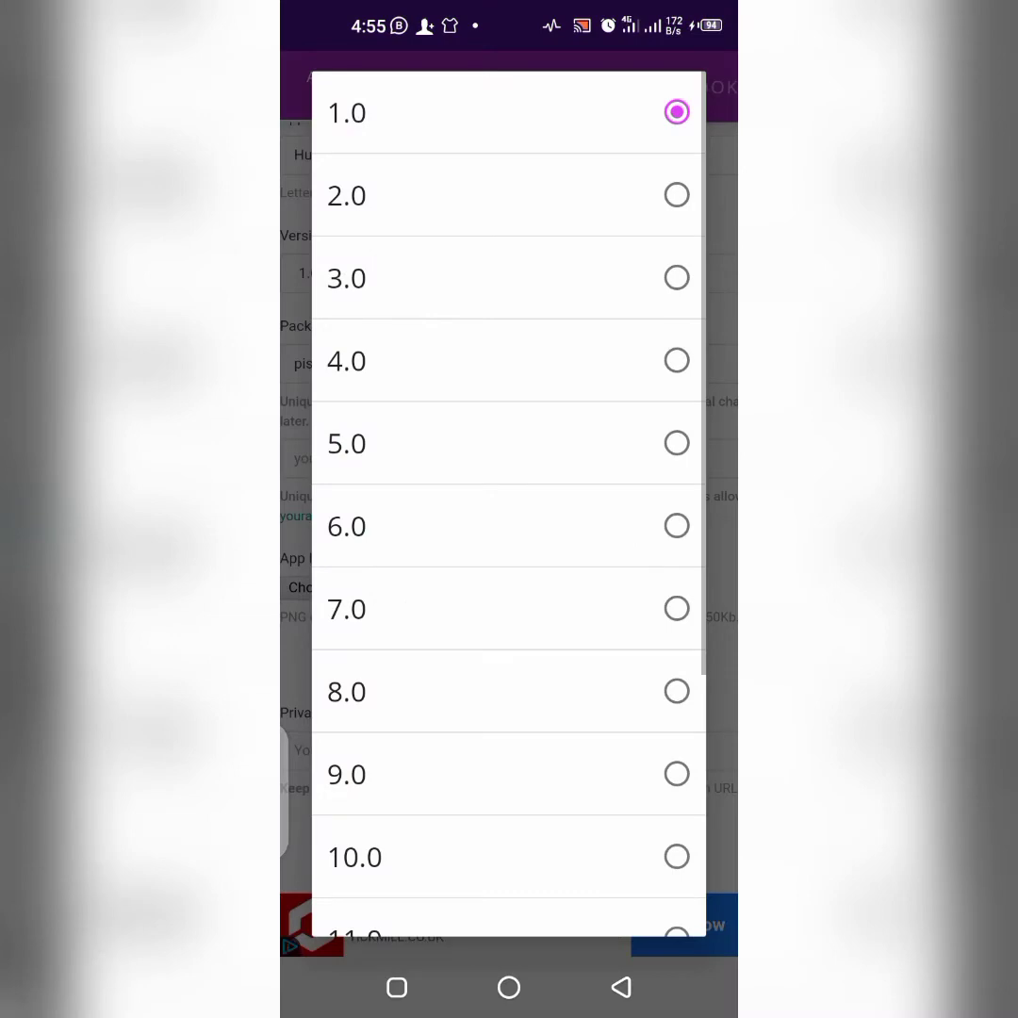
{"action": "left_click", "coordinate": [443, 112]}
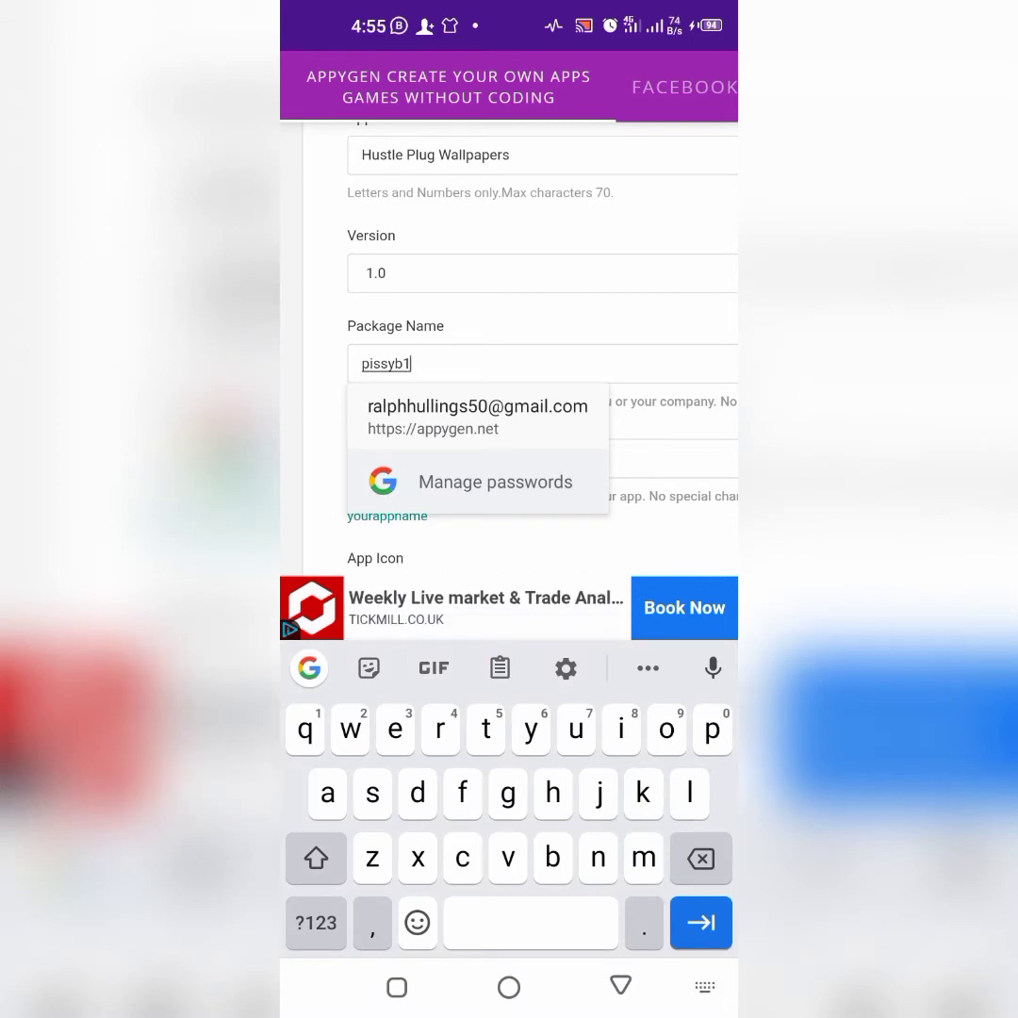
Trim the package name to pissyb and enter the identifier hustleplugwallpapers without spaces
{"action": "key", "text": "BackSpace"}
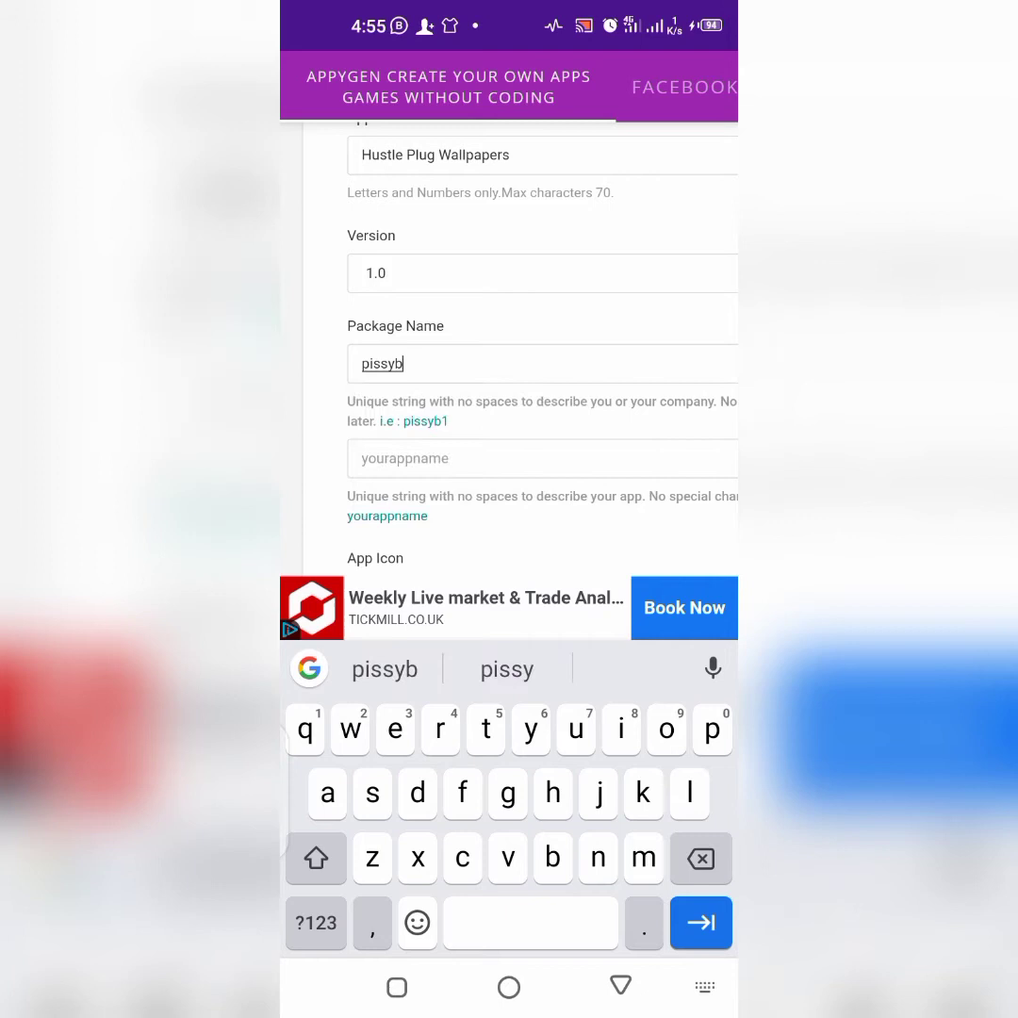
{"action": "left_click", "coordinate": [550, 458]}
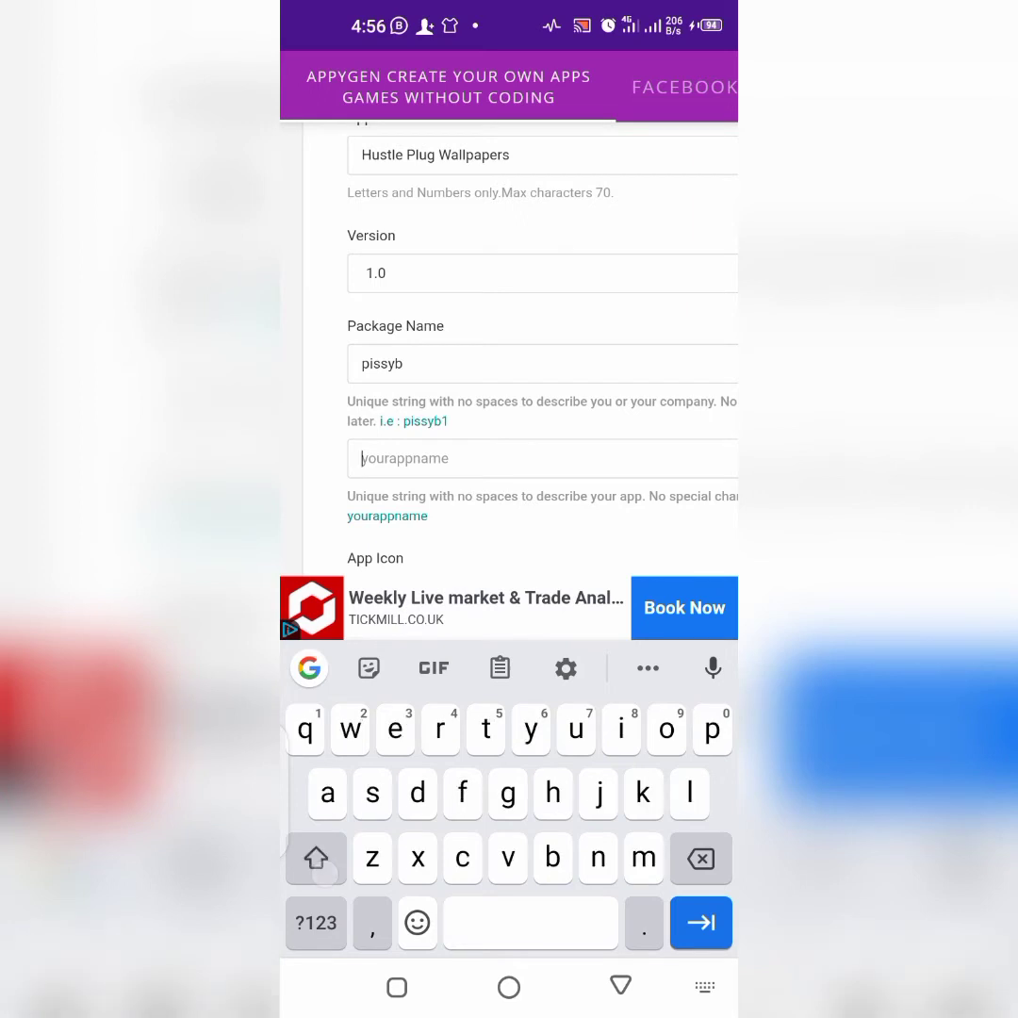
{"action": "type", "text": "hustlep"}
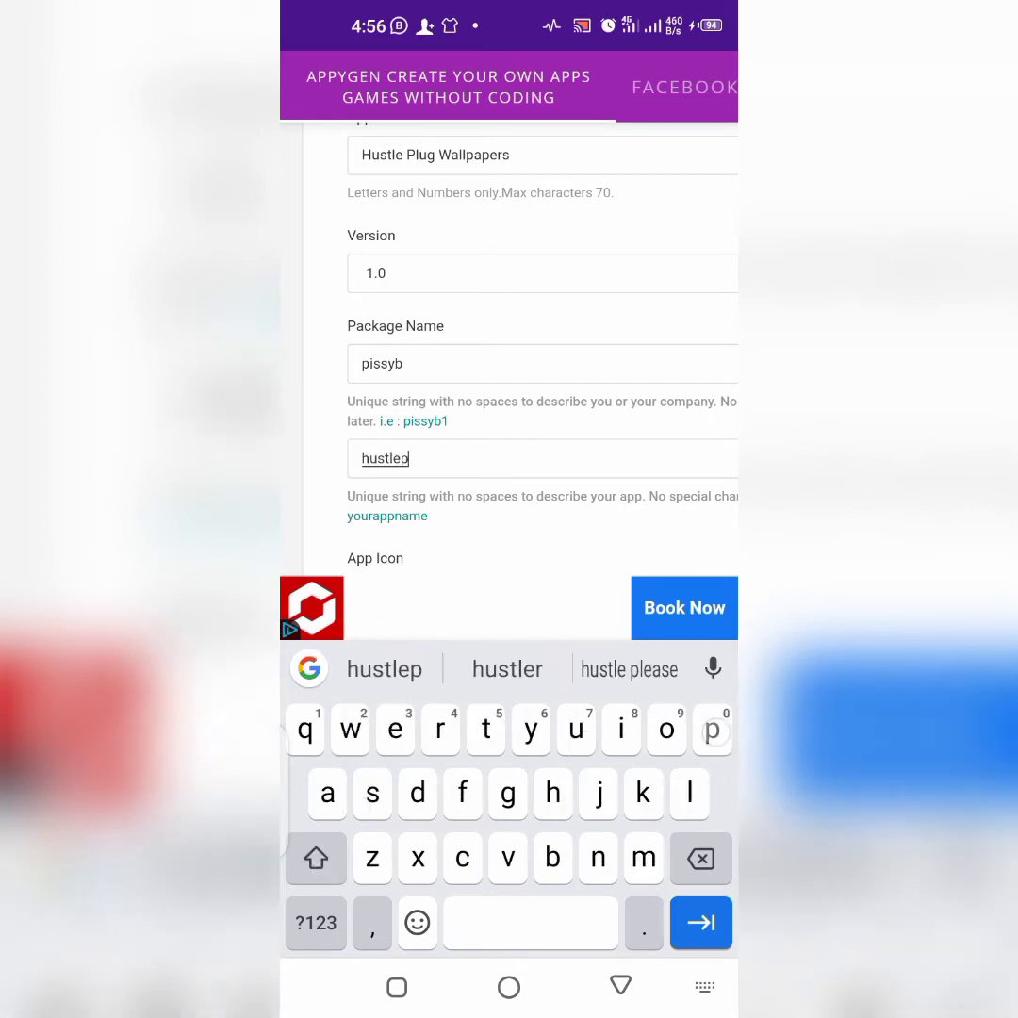
{"action": "type", "text": "lug"}
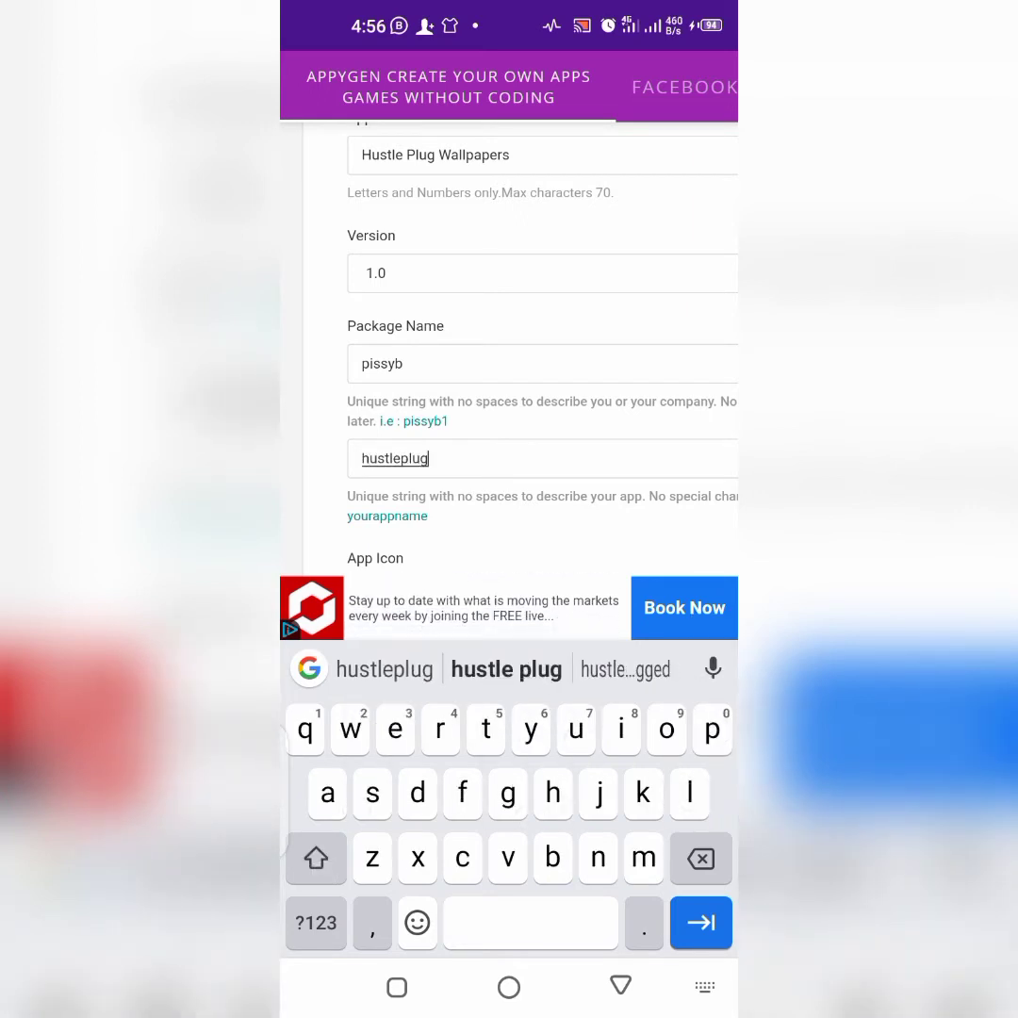
{"action": "type", "text": "wallp"}
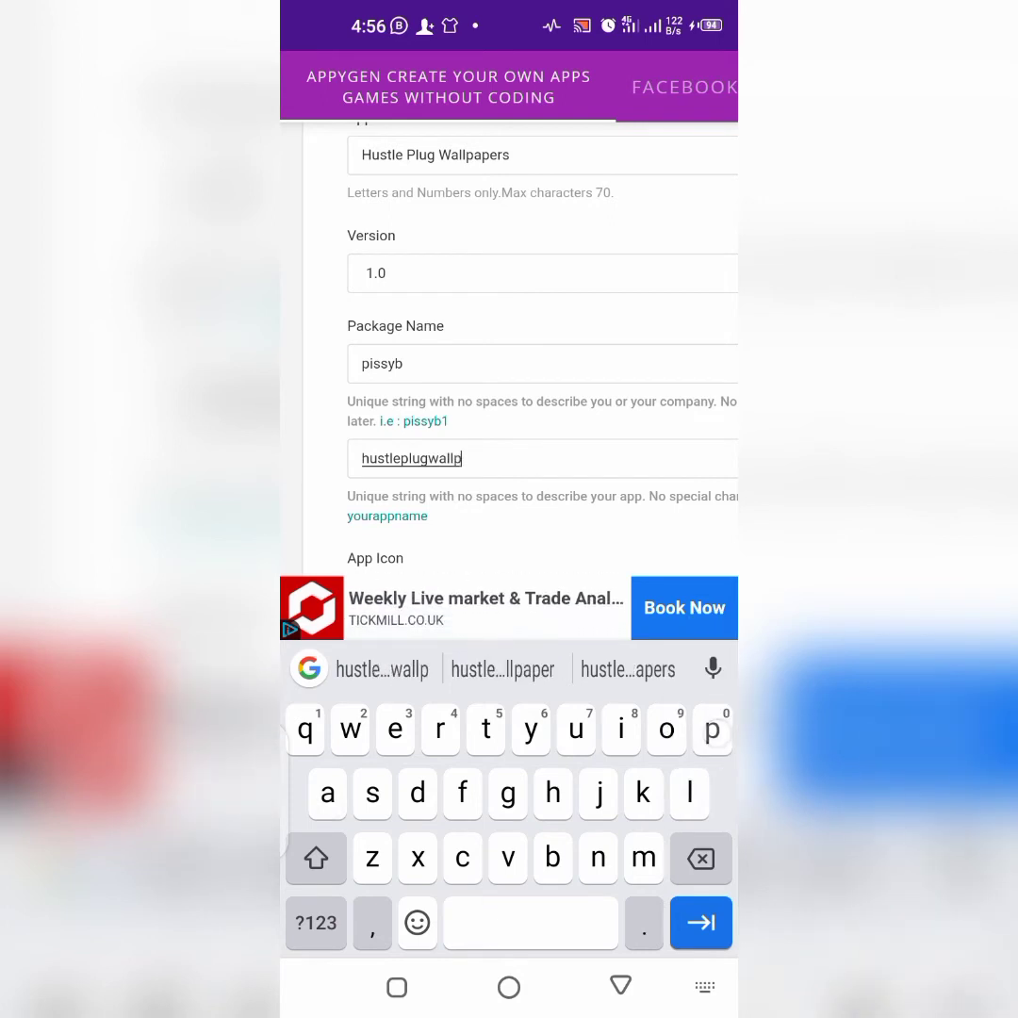
{"action": "left_click", "coordinate": [628, 669]}
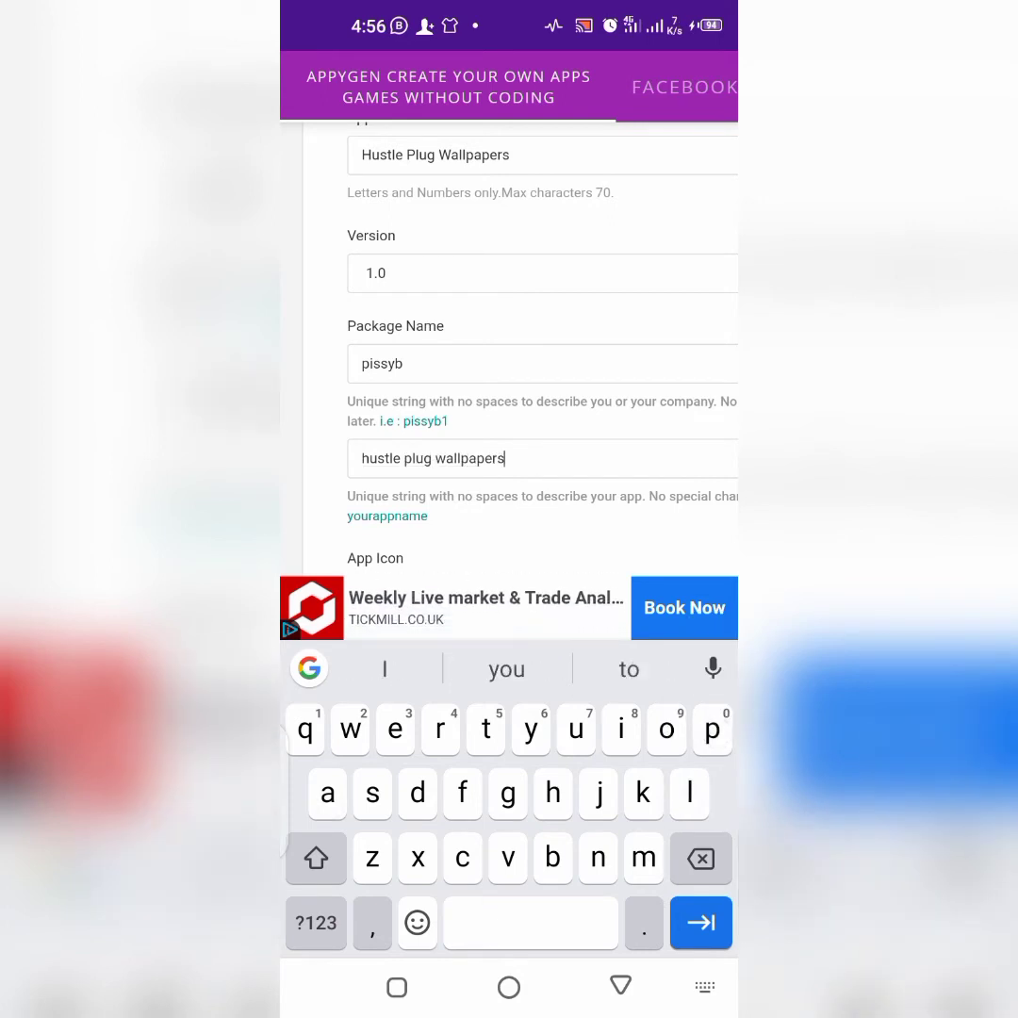
{"action": "left_click", "coordinate": [443, 458]}
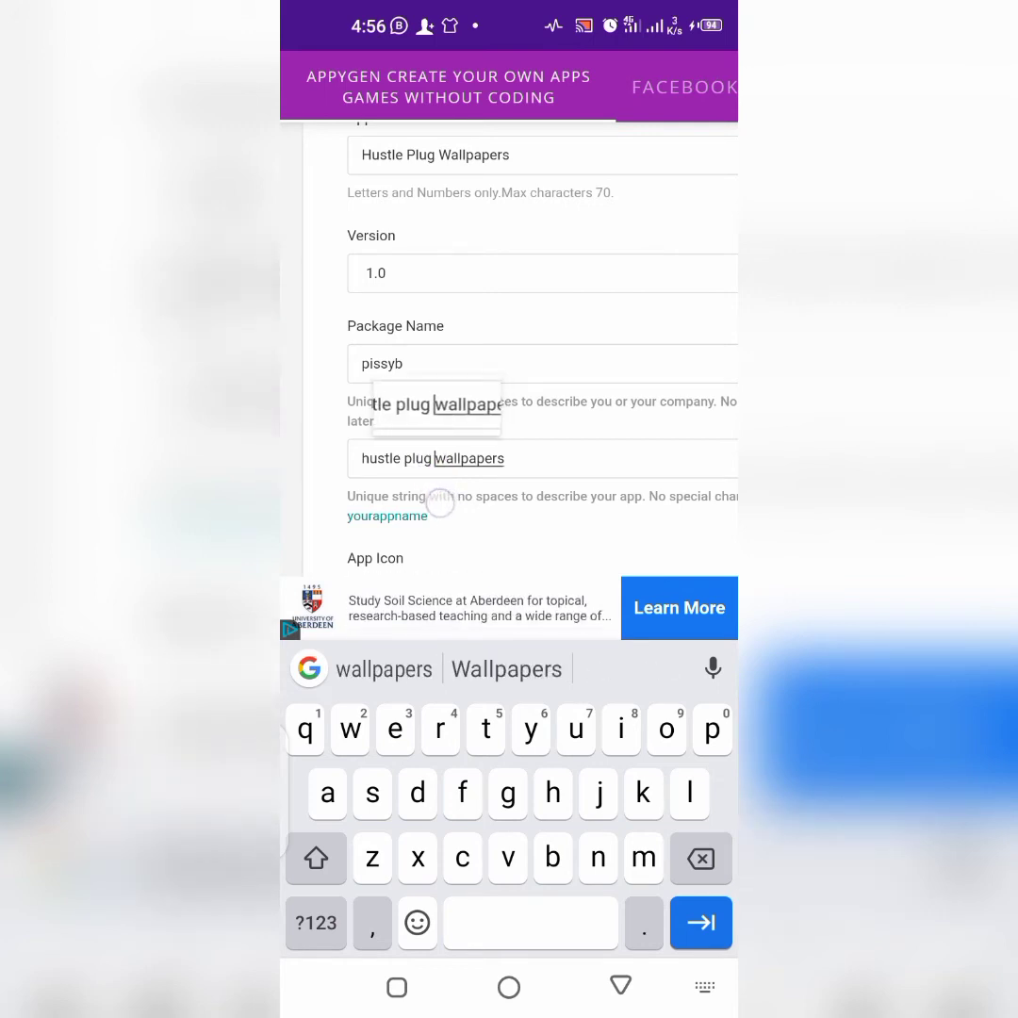
{"action": "key", "text": "BackSpace"}
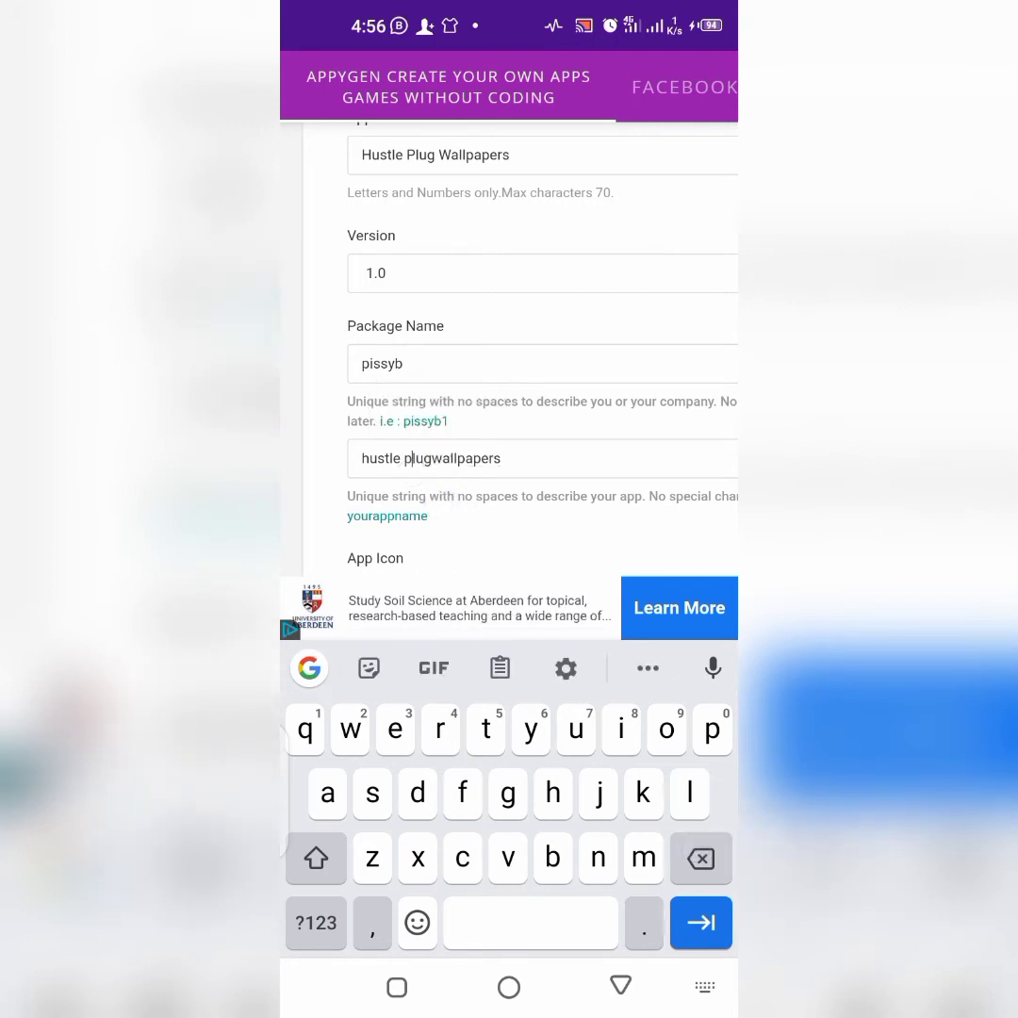
{"action": "left_click", "coordinate": [402, 458]}
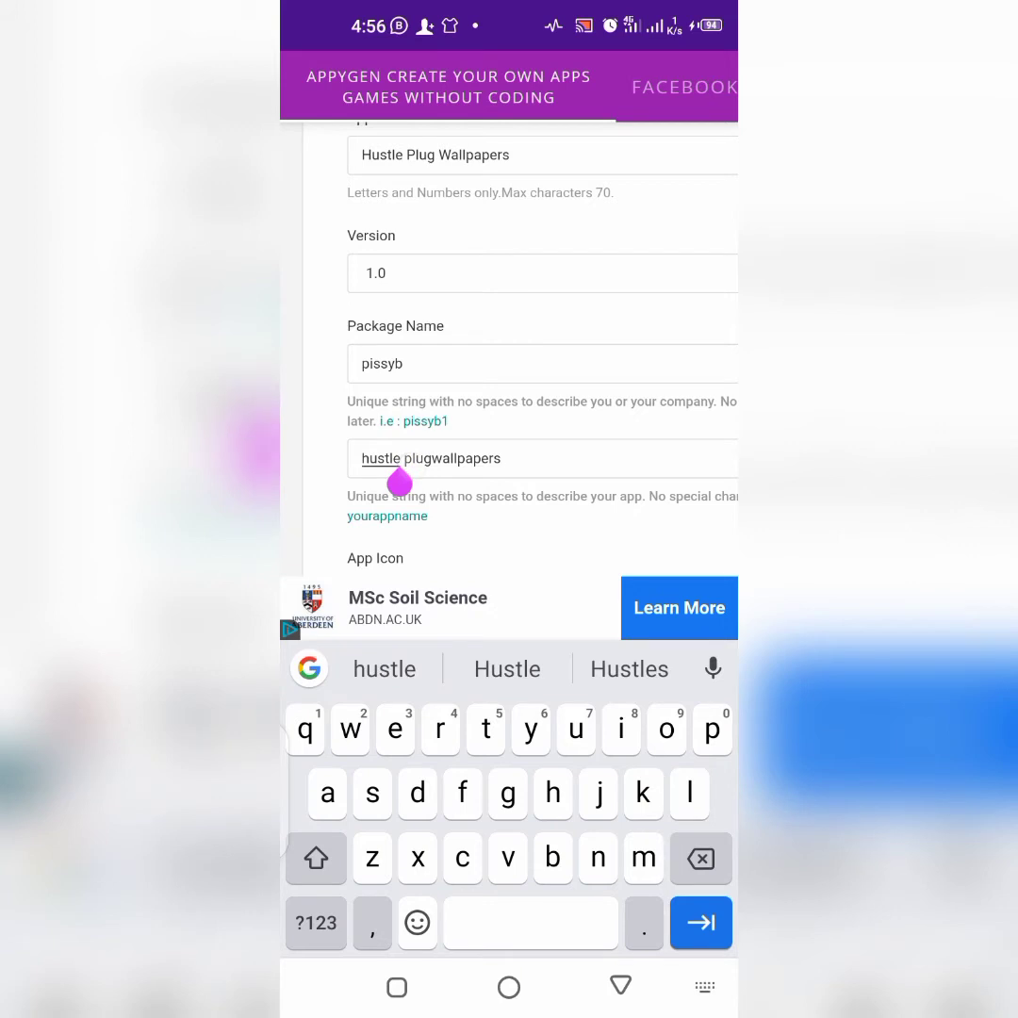
{"action": "left_click_drag", "start_coordinate": [399, 482], "coordinate": [411, 482]}
{"action": "key", "text": "BackSpace"}
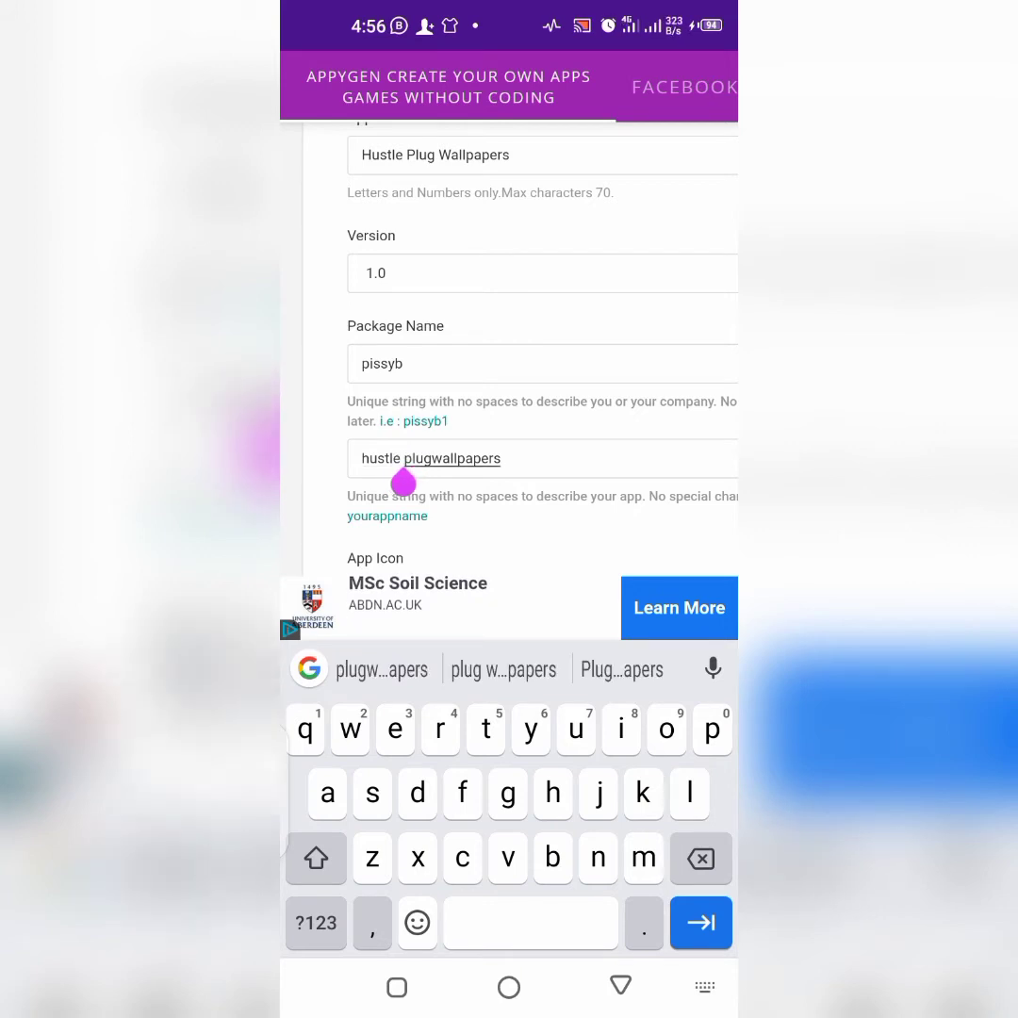
{"action": "scroll", "coordinate": [509, 424], "scroll_direction": "down", "scroll_amount": 3}
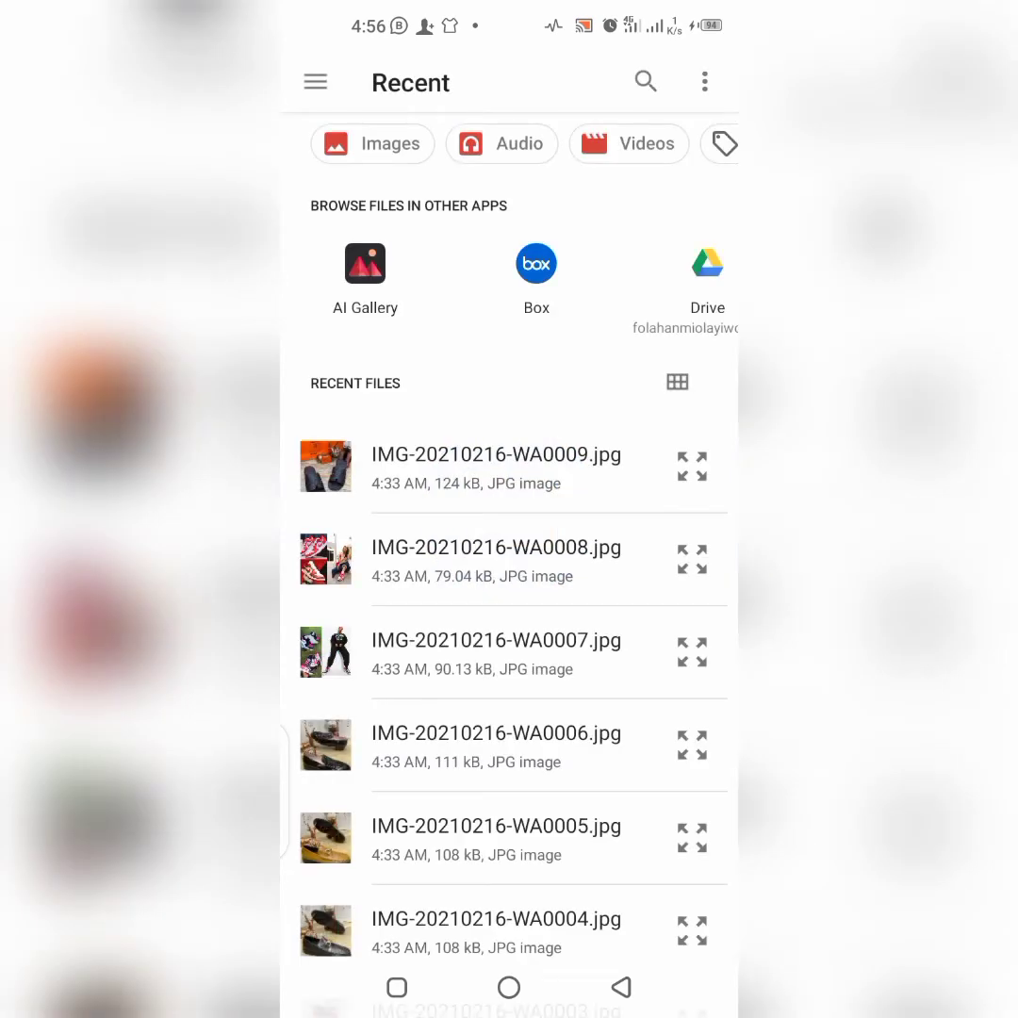
Choose the headphones FM logo, images (30).jpeg, from AI Gallery's Download album as the icon
{"action": "left_click", "coordinate": [315, 82]}
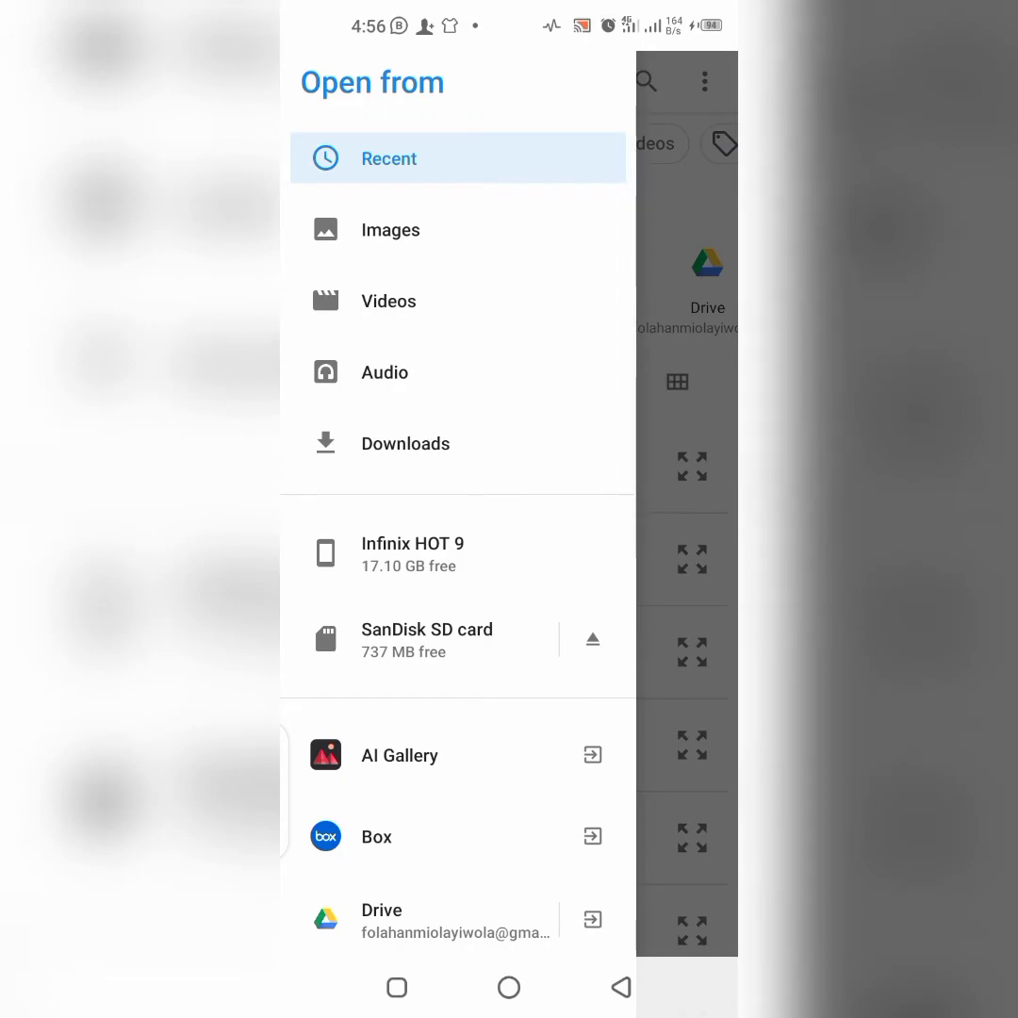
{"action": "left_click", "coordinate": [517, 763]}
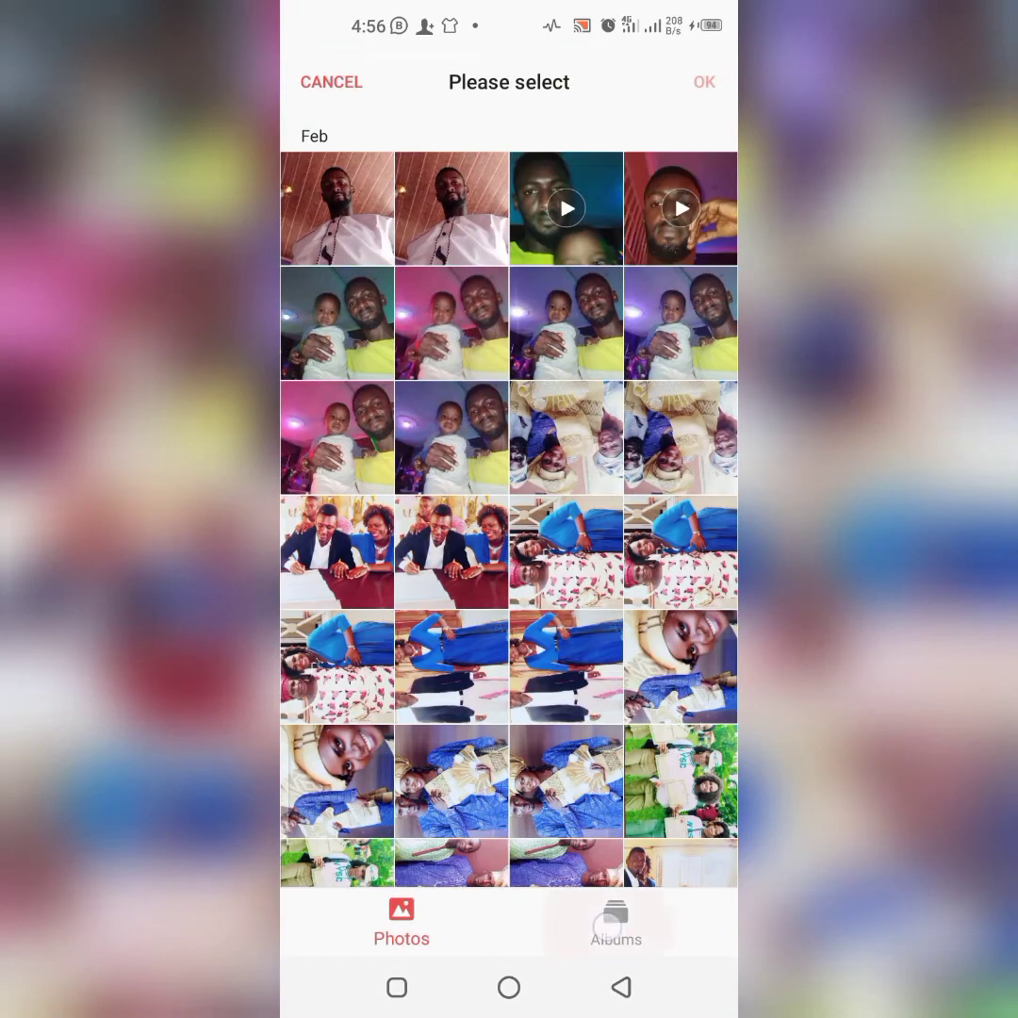
{"action": "left_click", "coordinate": [615, 922]}
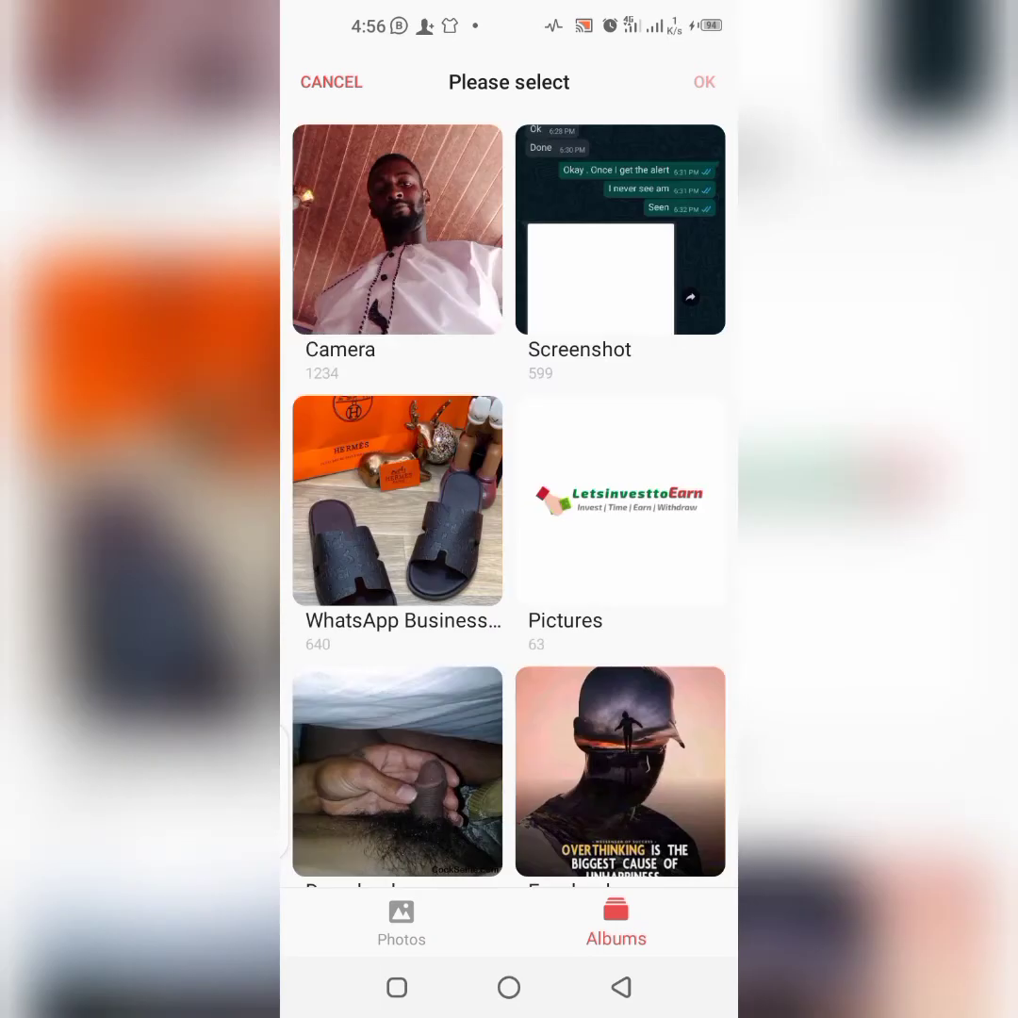
{"action": "scroll", "coordinate": [509, 565], "scroll_direction": "down", "scroll_amount": 6}
{"action": "scroll", "coordinate": [509, 565], "scroll_direction": "down", "scroll_amount": 3}
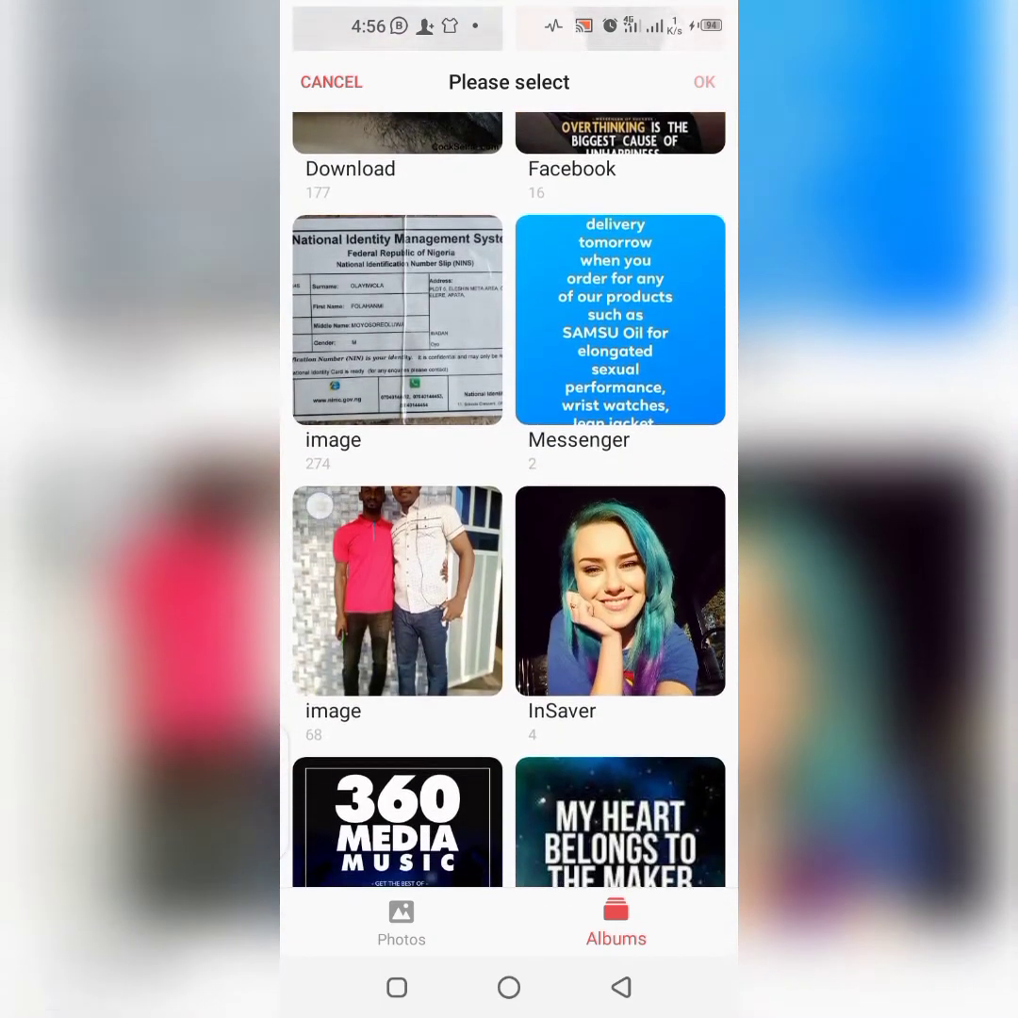
{"action": "scroll", "coordinate": [509, 565], "scroll_direction": "up", "scroll_amount": 2}
{"action": "scroll", "coordinate": [509, 566], "scroll_direction": "down", "scroll_amount": 5}
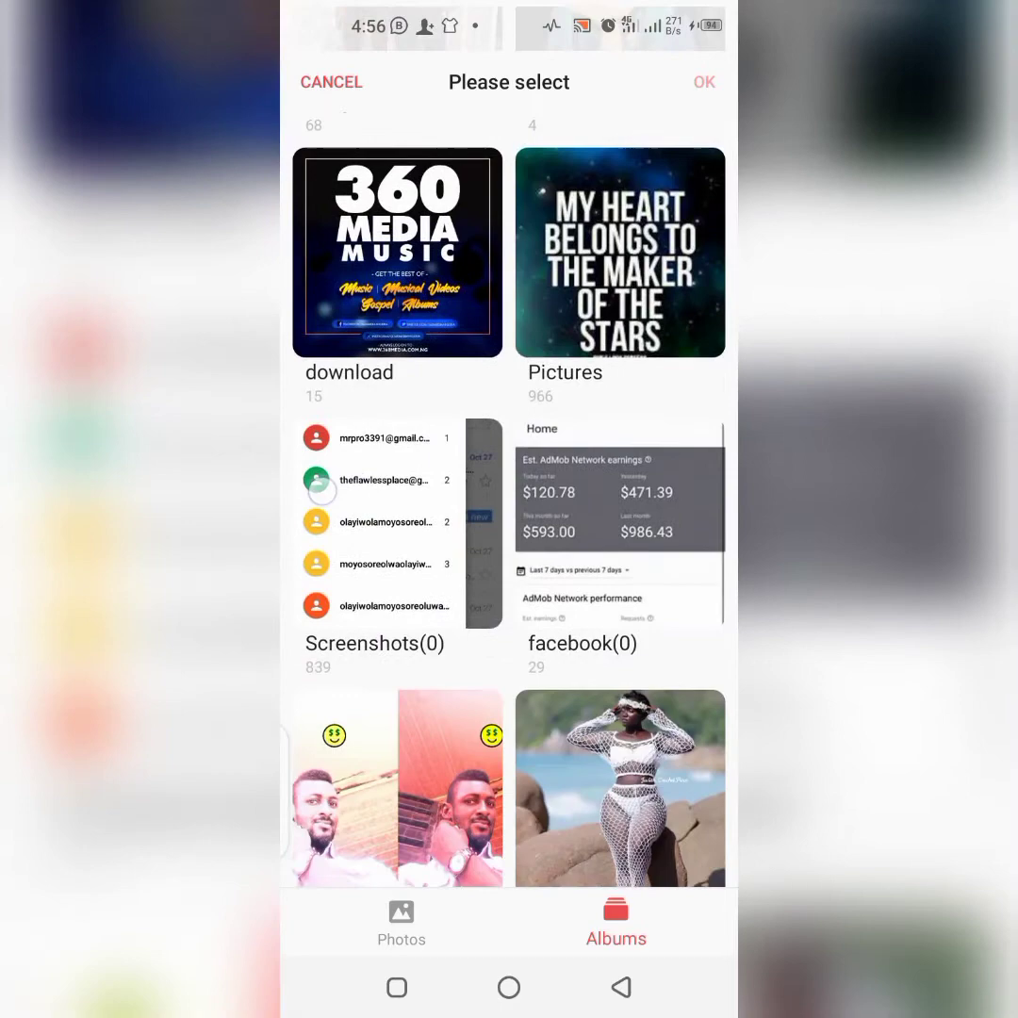
{"action": "scroll", "coordinate": [509, 472], "scroll_direction": "up", "scroll_amount": 2}
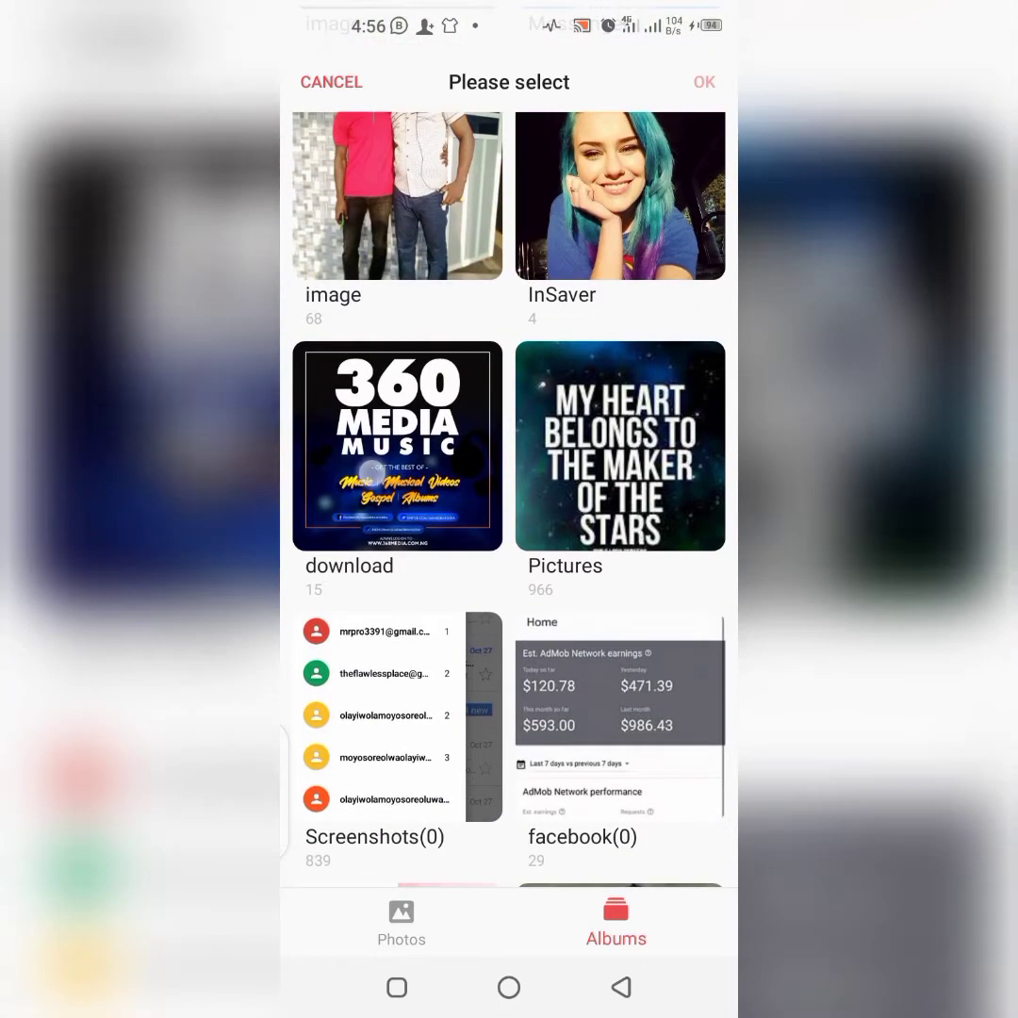
{"action": "left_click", "coordinate": [396, 405]}
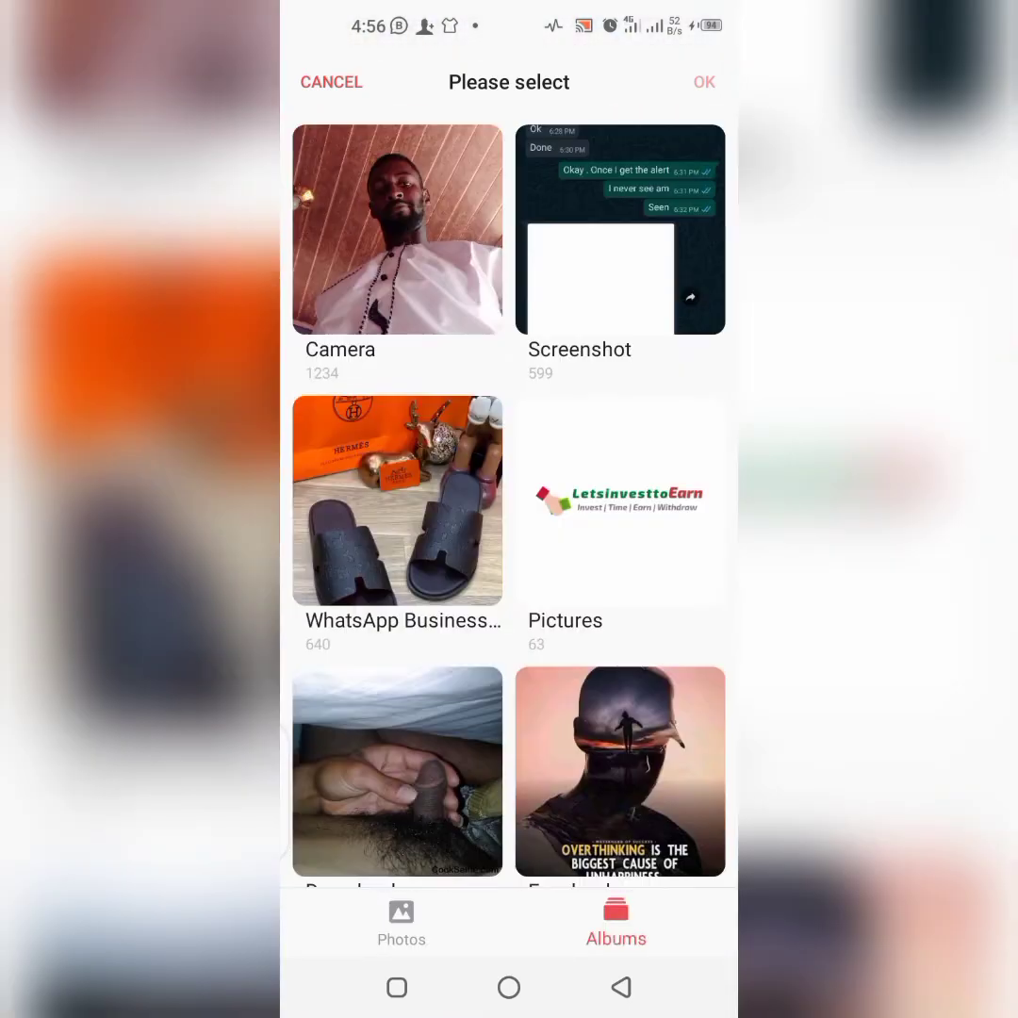
{"action": "scroll", "coordinate": [509, 509], "scroll_direction": "down", "scroll_amount": 3}
{"action": "left_click", "coordinate": [397, 613]}
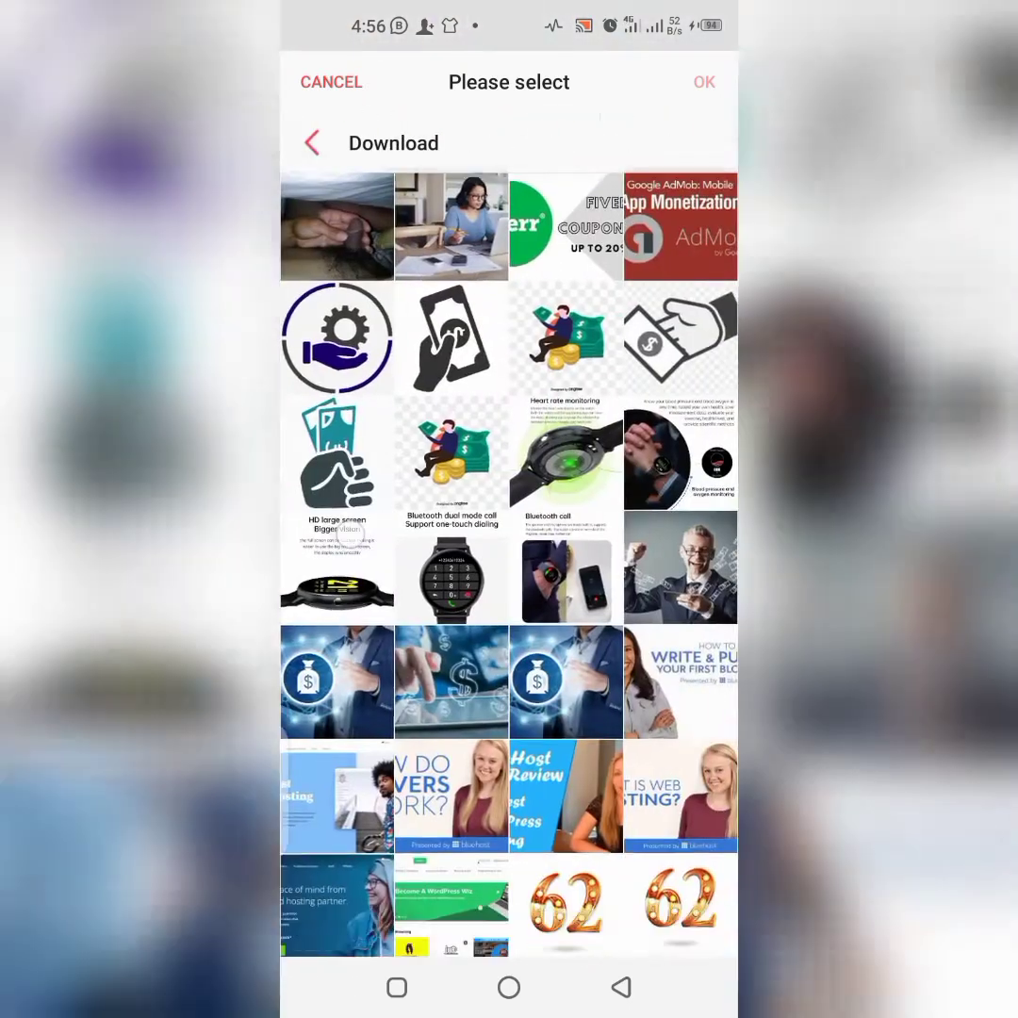
{"action": "scroll", "coordinate": [509, 509], "scroll_direction": "up", "scroll_amount": 1}
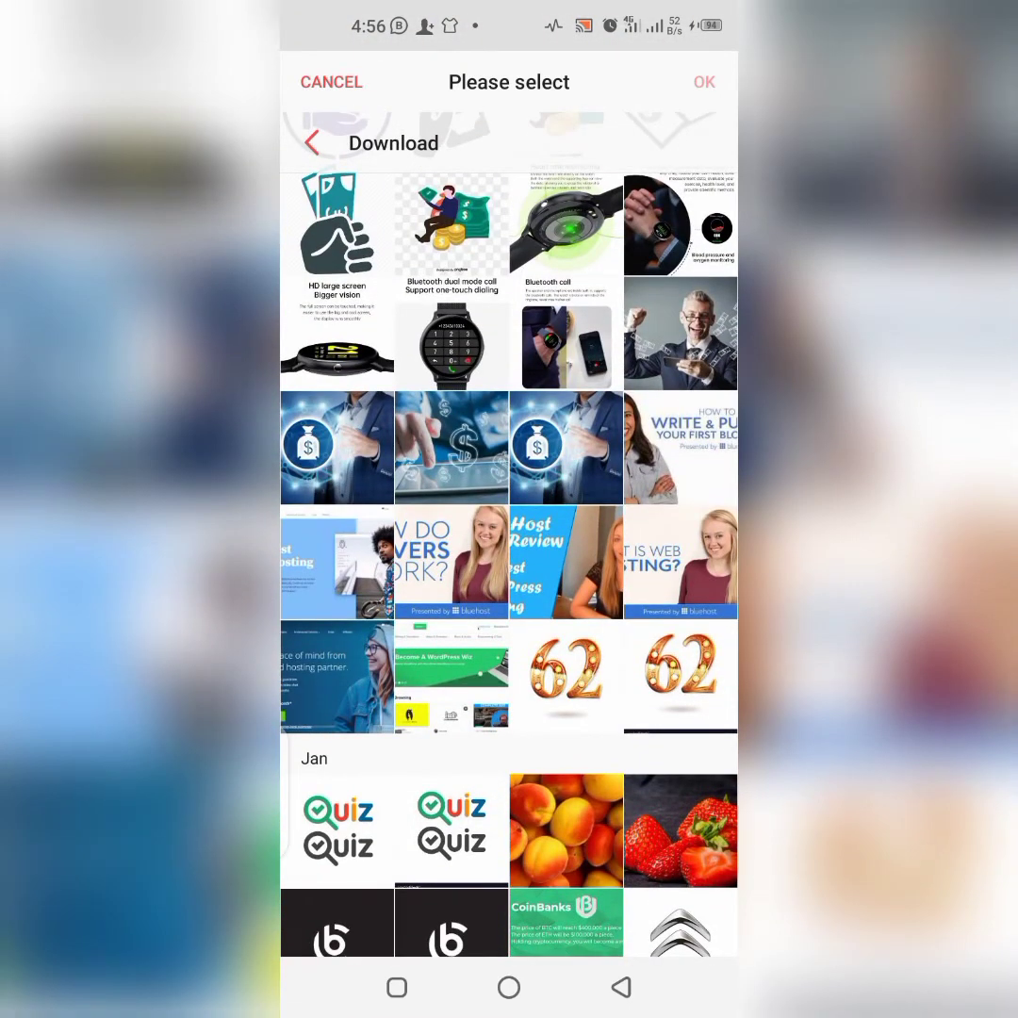
{"action": "scroll", "coordinate": [509, 509], "scroll_direction": "down", "scroll_amount": 4}
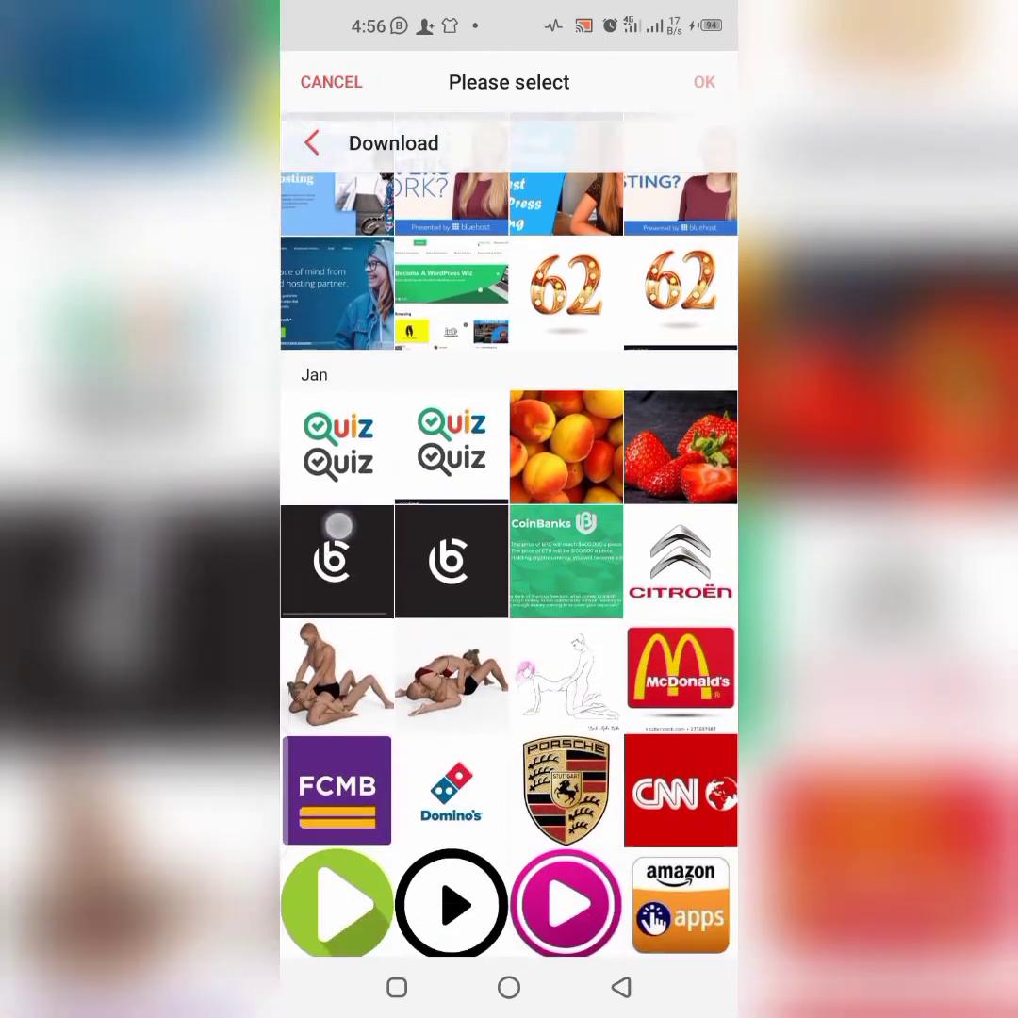
{"action": "scroll", "coordinate": [509, 565], "scroll_direction": "down", "scroll_amount": 3}
{"action": "scroll", "coordinate": [509, 566], "scroll_direction": "down", "scroll_amount": 3}
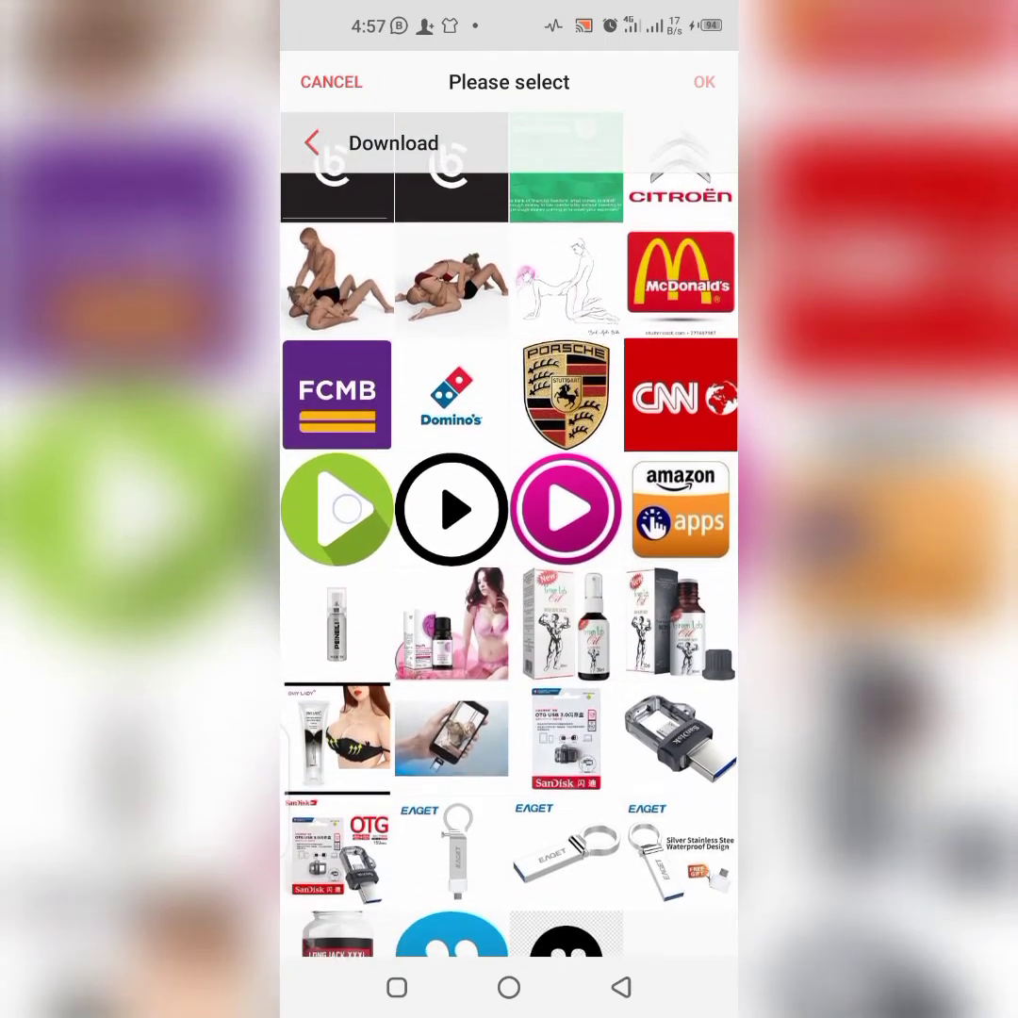
{"action": "scroll", "coordinate": [509, 565], "scroll_direction": "down", "scroll_amount": 4}
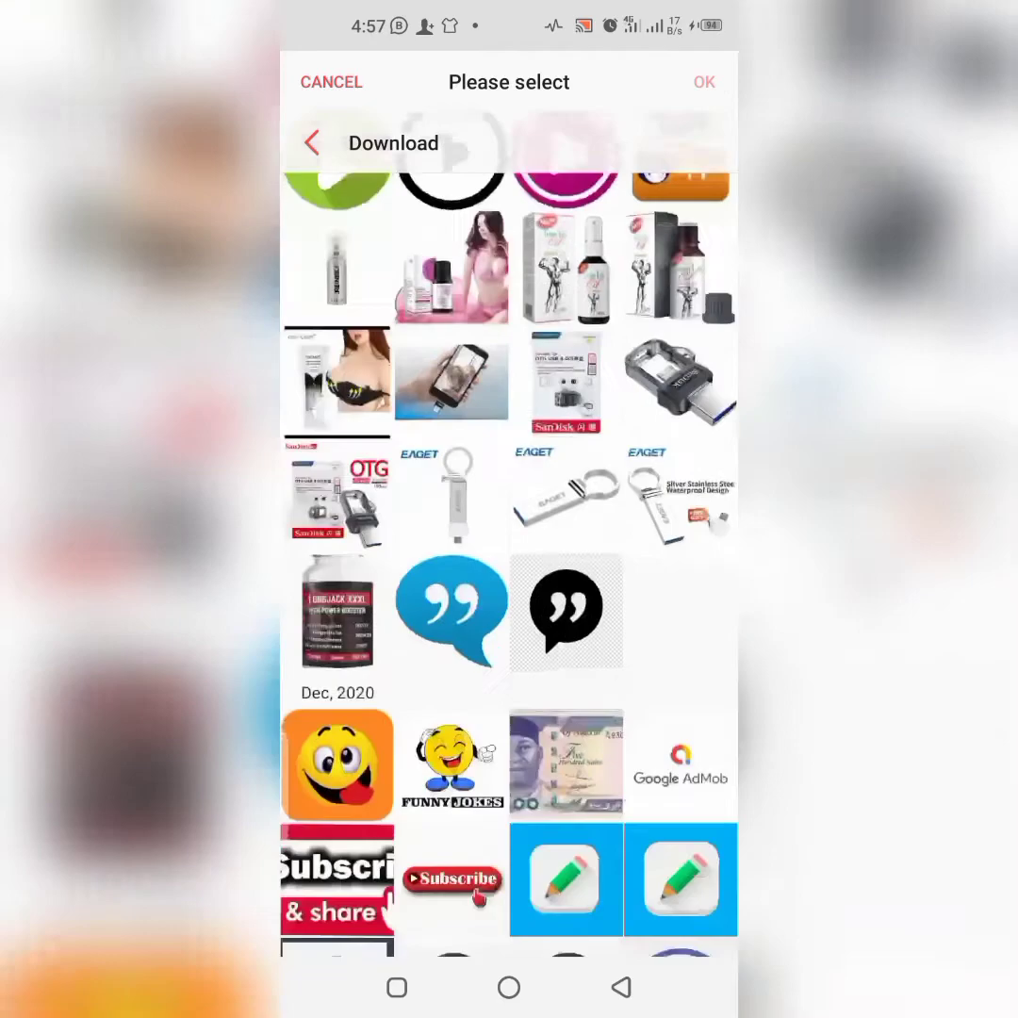
{"action": "left_click", "coordinate": [337, 316]}
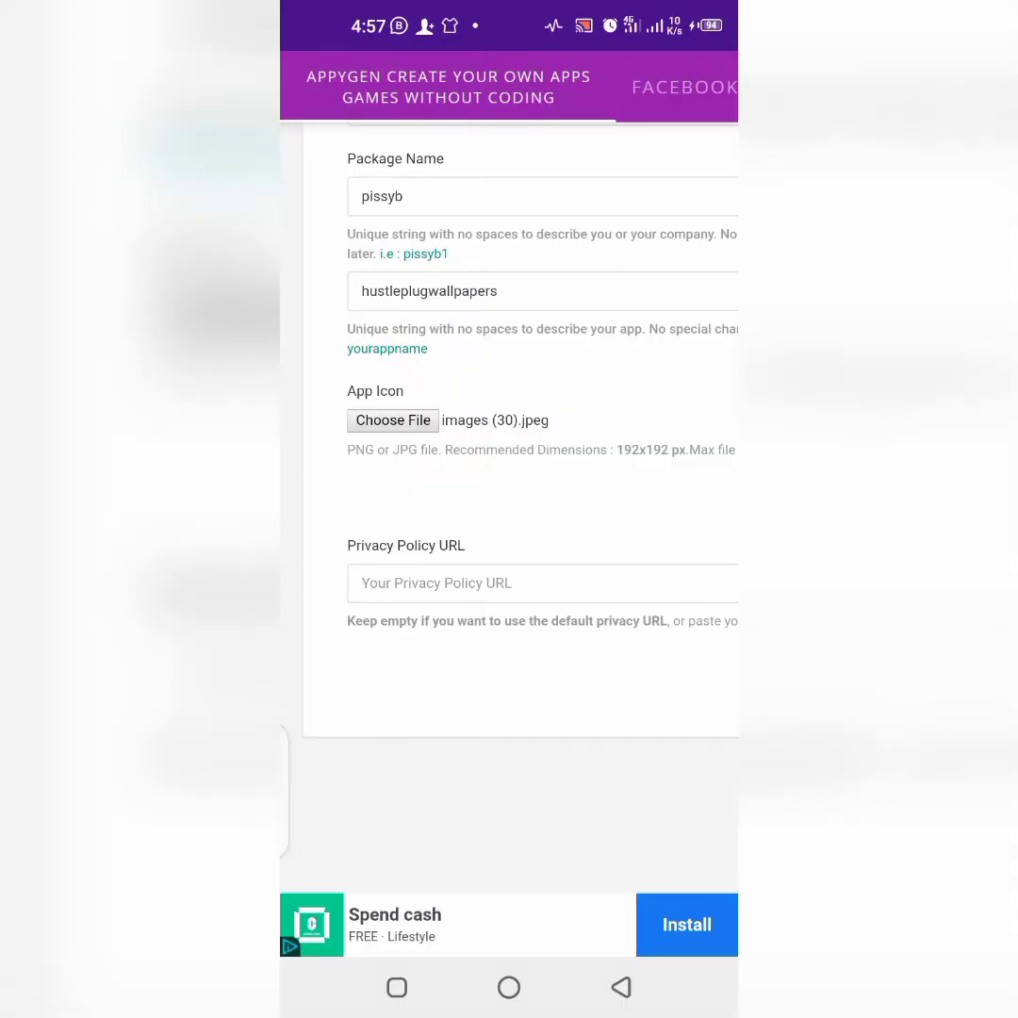
Submit the app details form and dismiss the full-screen advert
{"action": "left_click", "coordinate": [542, 582]}
{"action": "key", "text": "Return"}
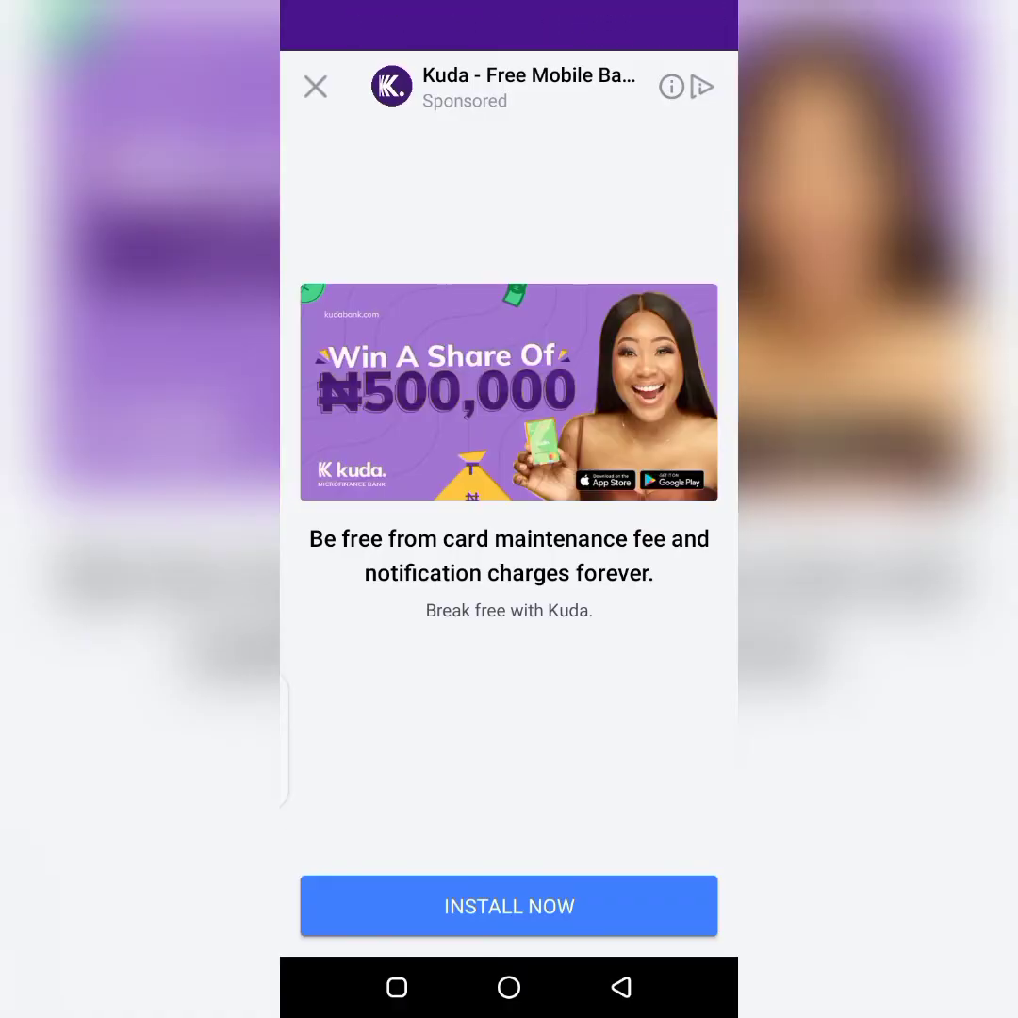
{"action": "left_click", "coordinate": [315, 86]}
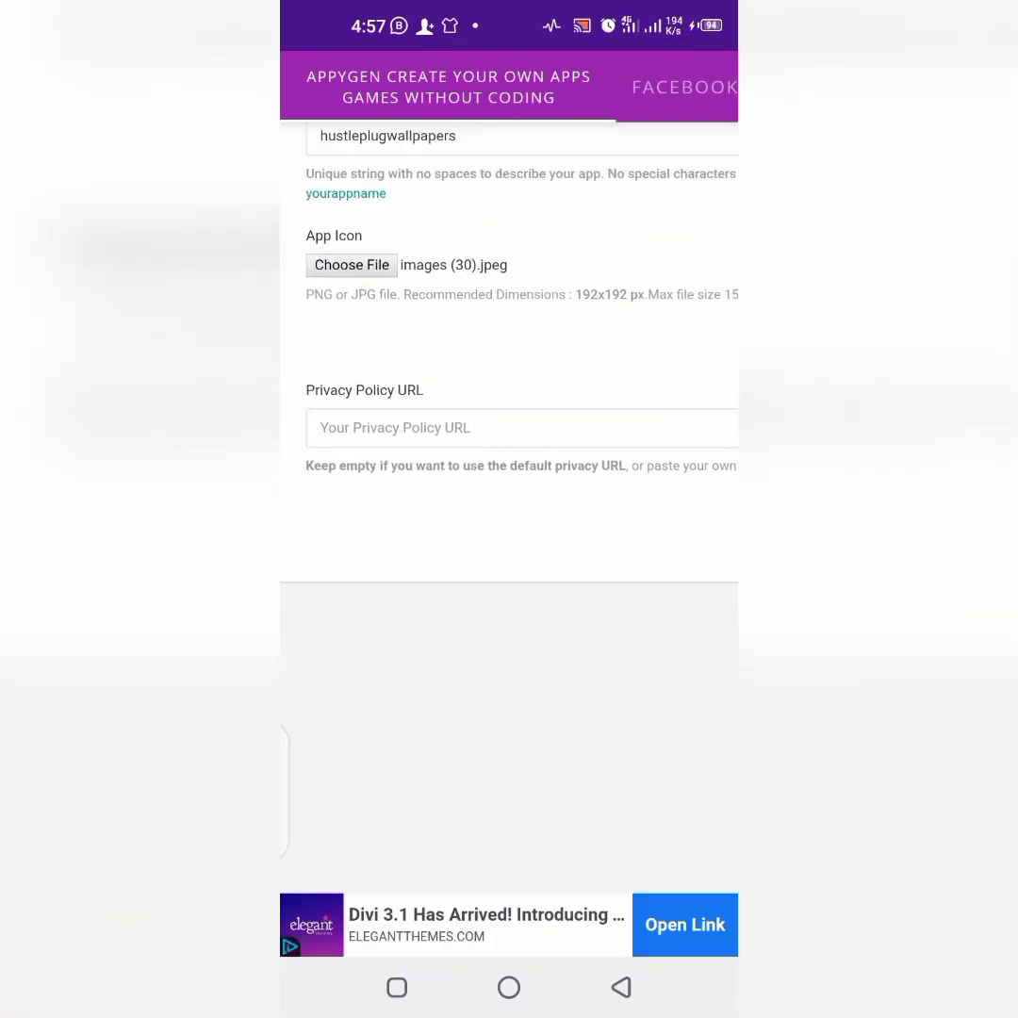
{"action": "left_click", "coordinate": [522, 427]}
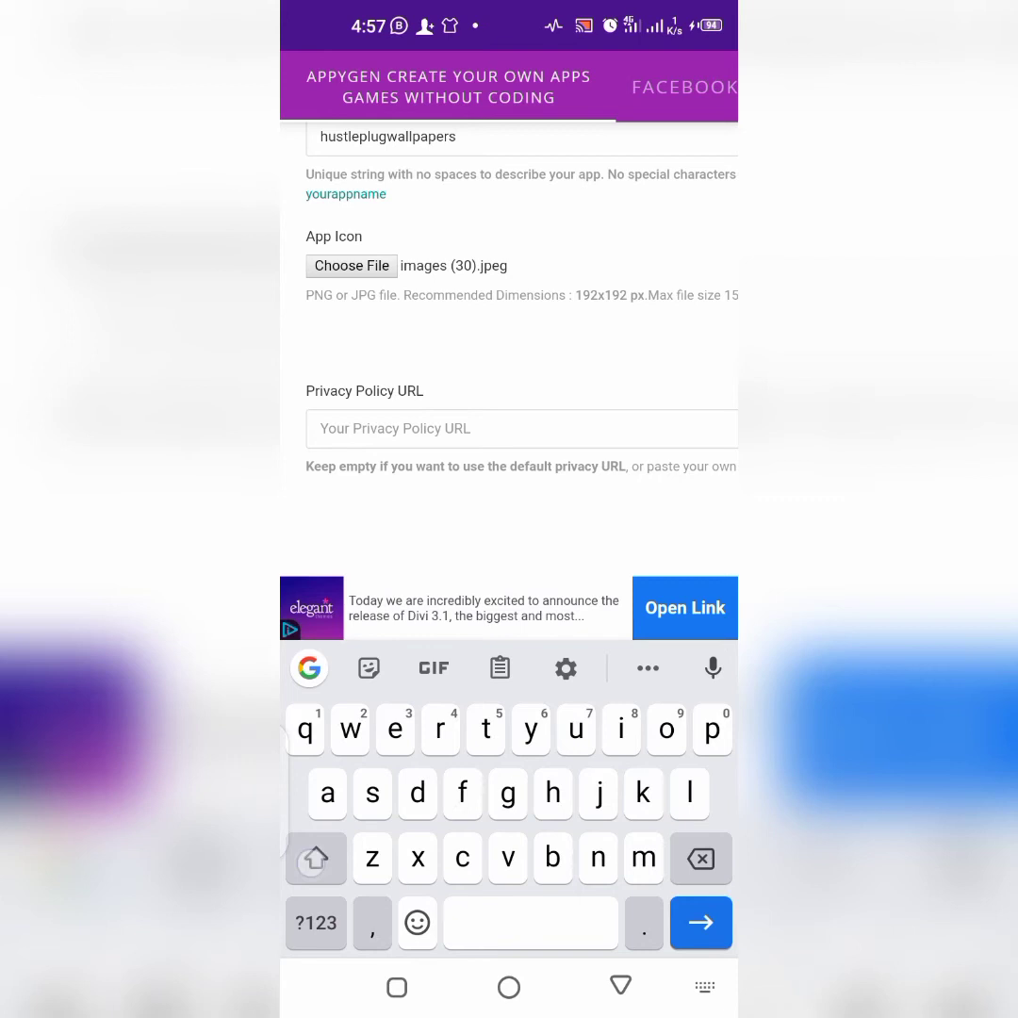
{"action": "type", "text": "http"}
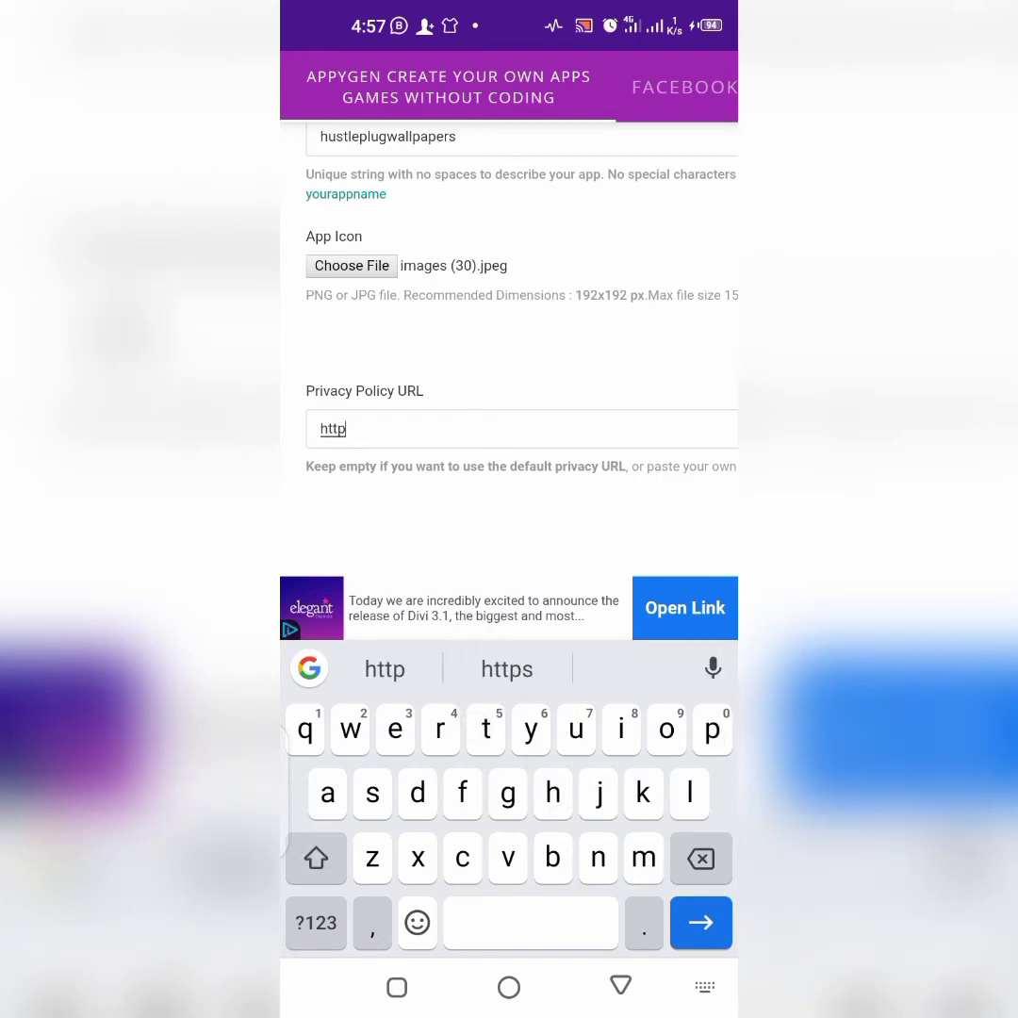
{"action": "type", "text": "s"}
{"action": "left_click", "coordinate": [316, 922]}
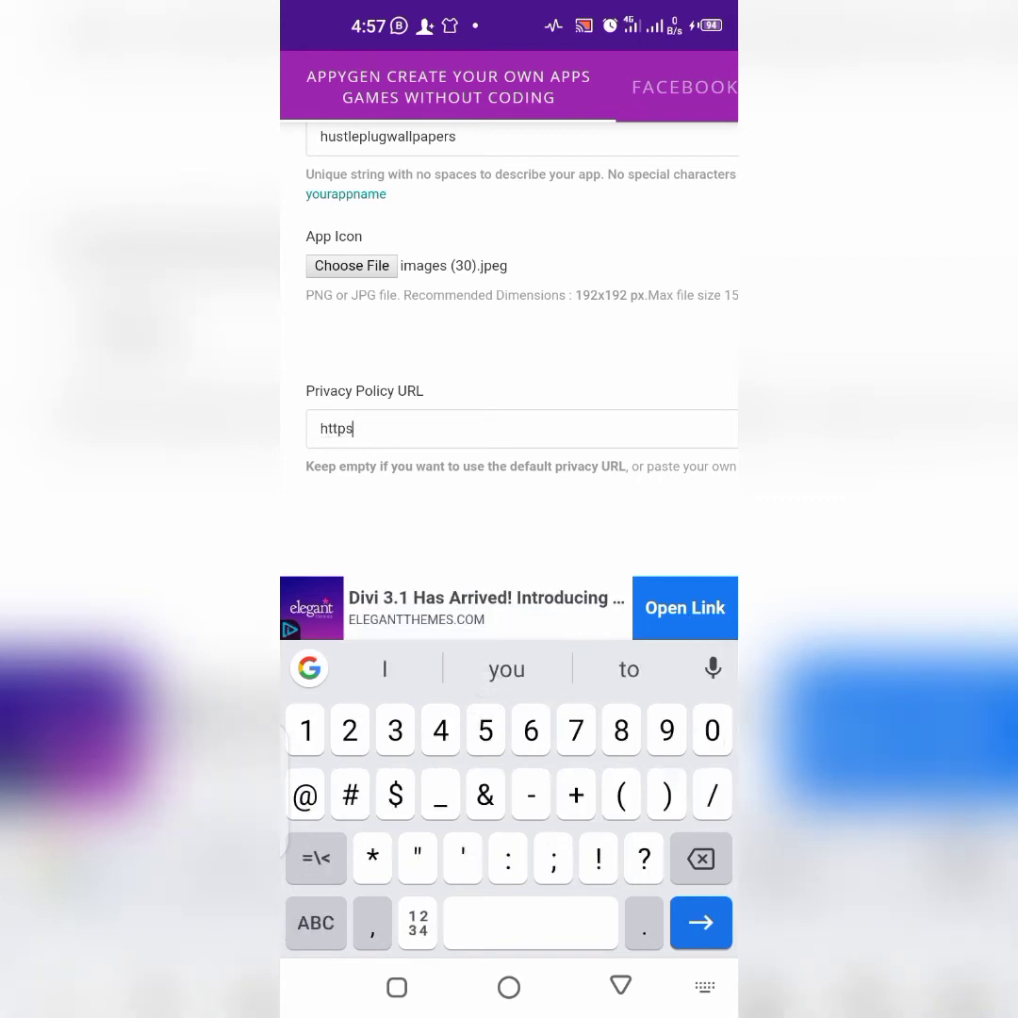
{"action": "type", "text": "/"}
{"action": "left_click", "coordinate": [316, 923]}
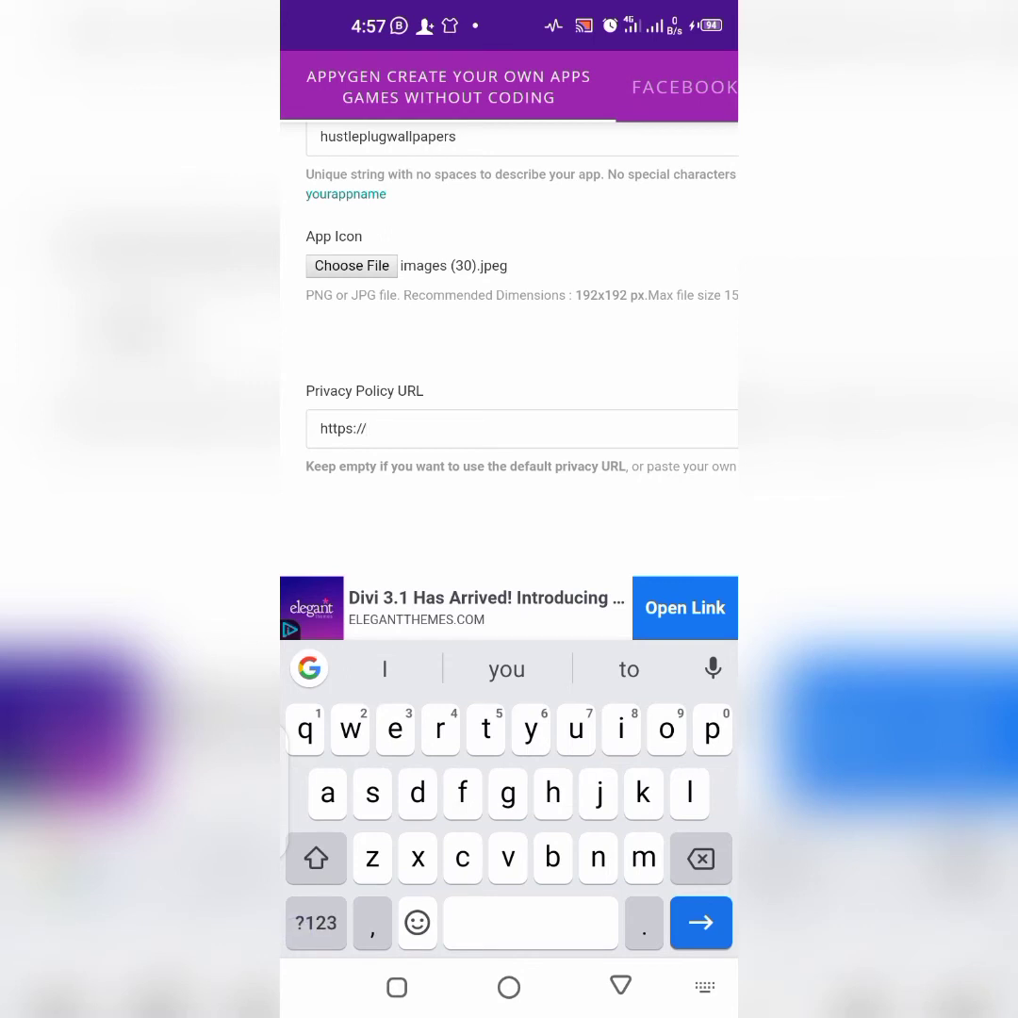
{"action": "type", "text": "let"}
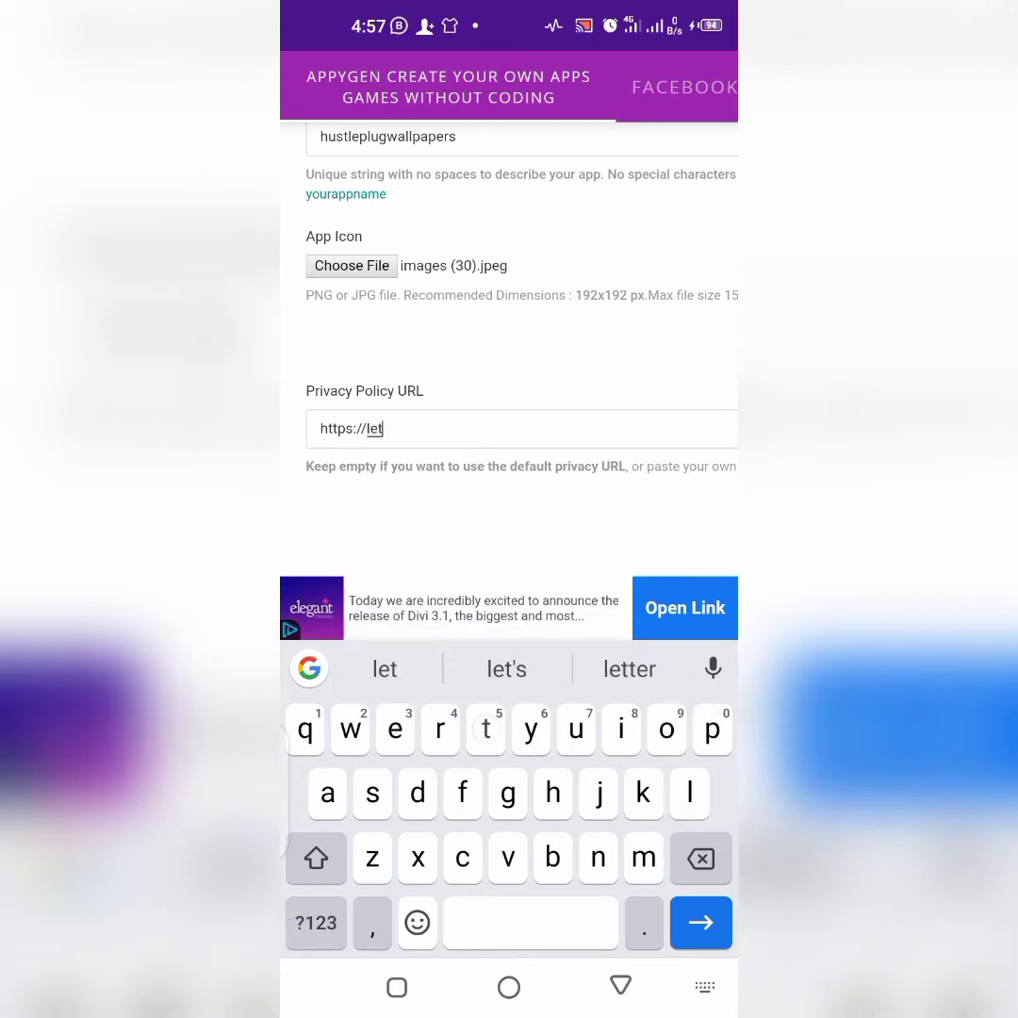
{"action": "type", "text": "sin"}
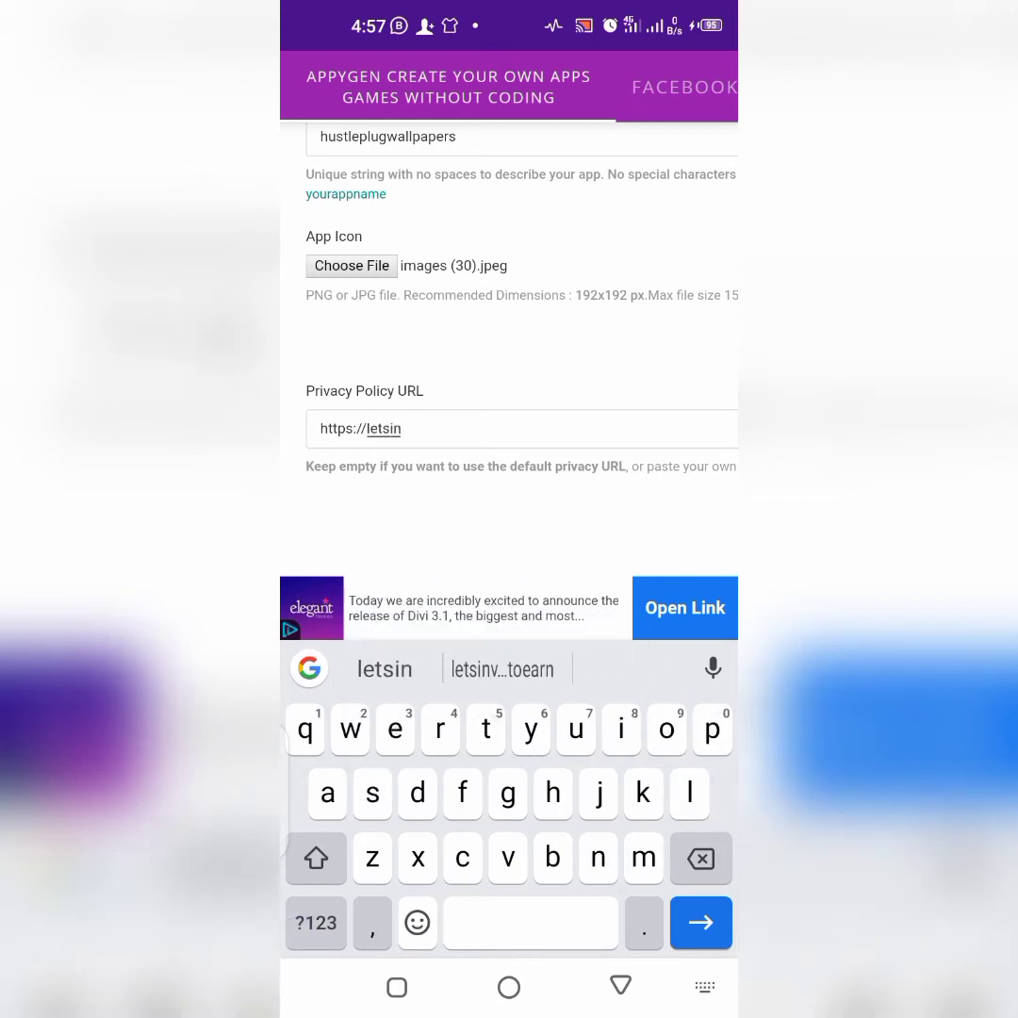
{"action": "type", "text": "vest"}
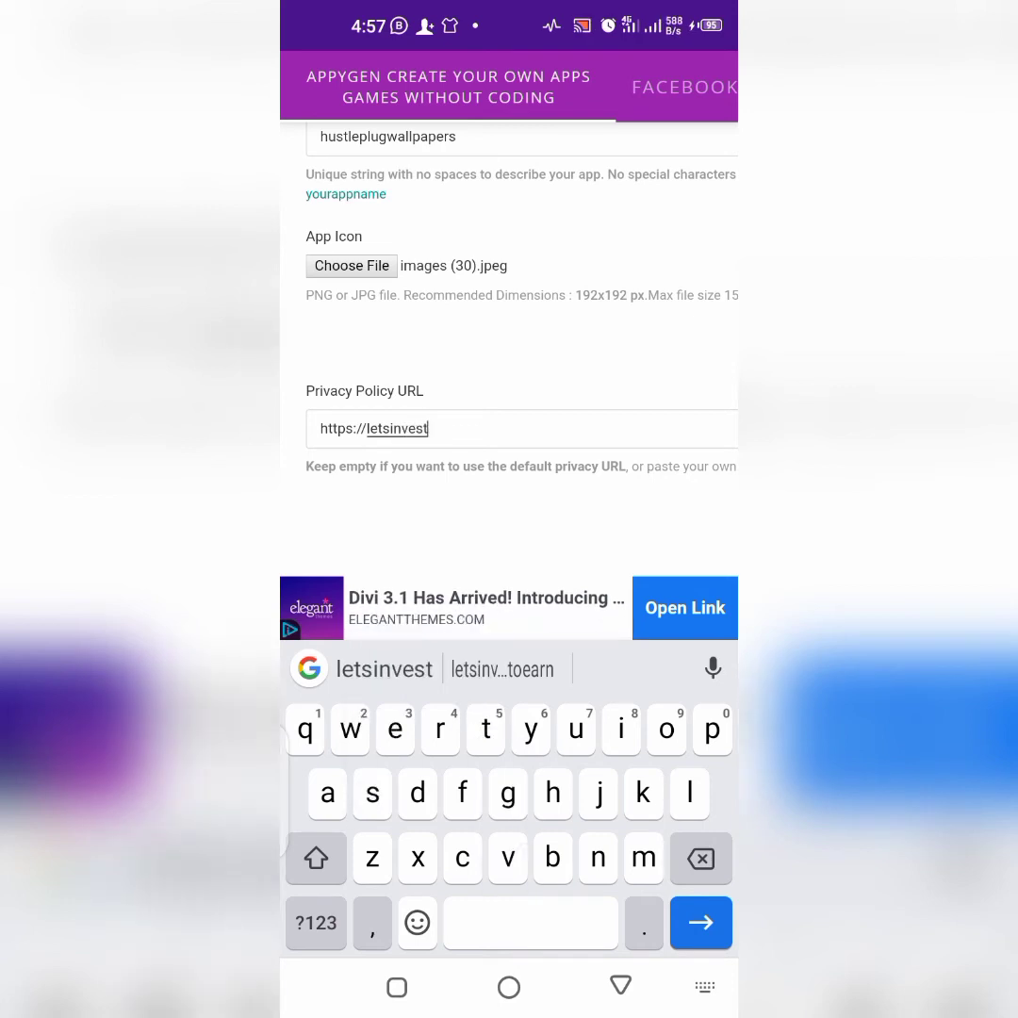
{"action": "type", "text": "to"}
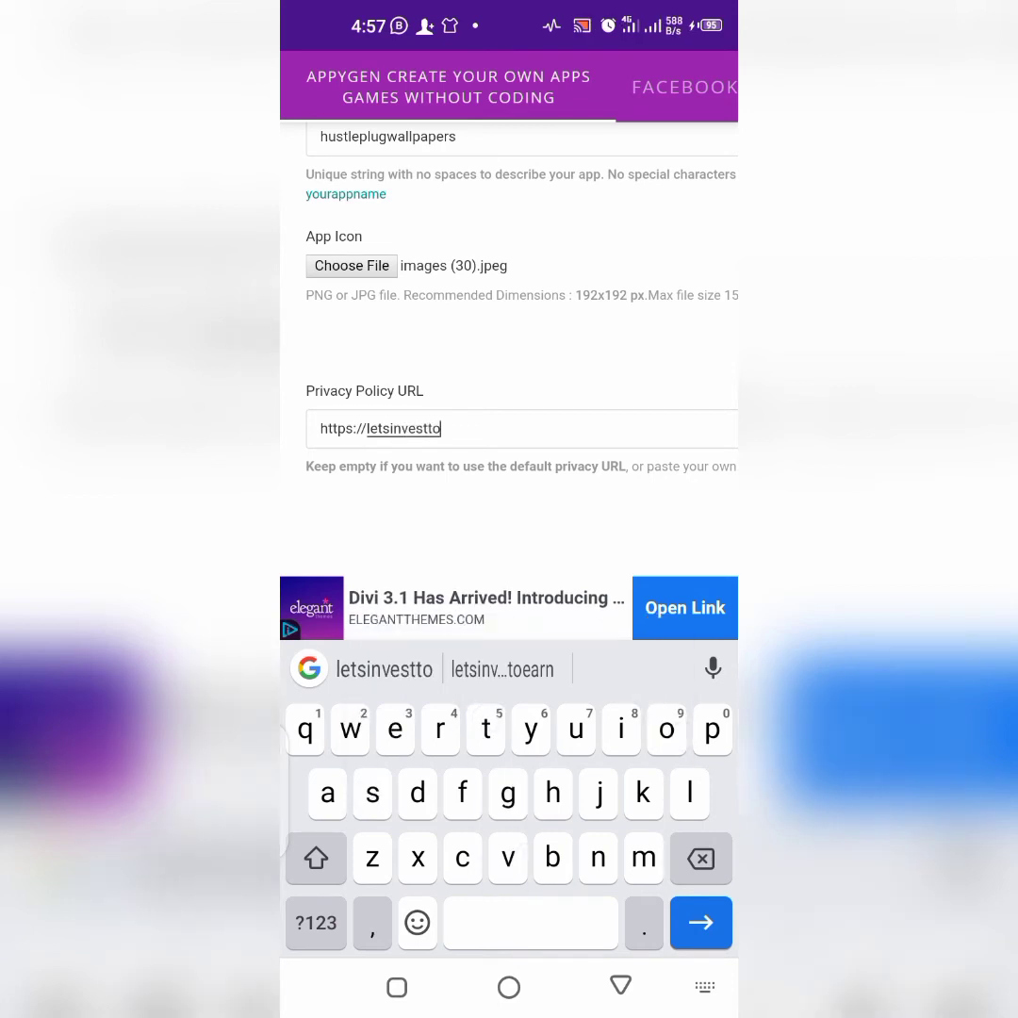
{"action": "type", "text": "earn."}
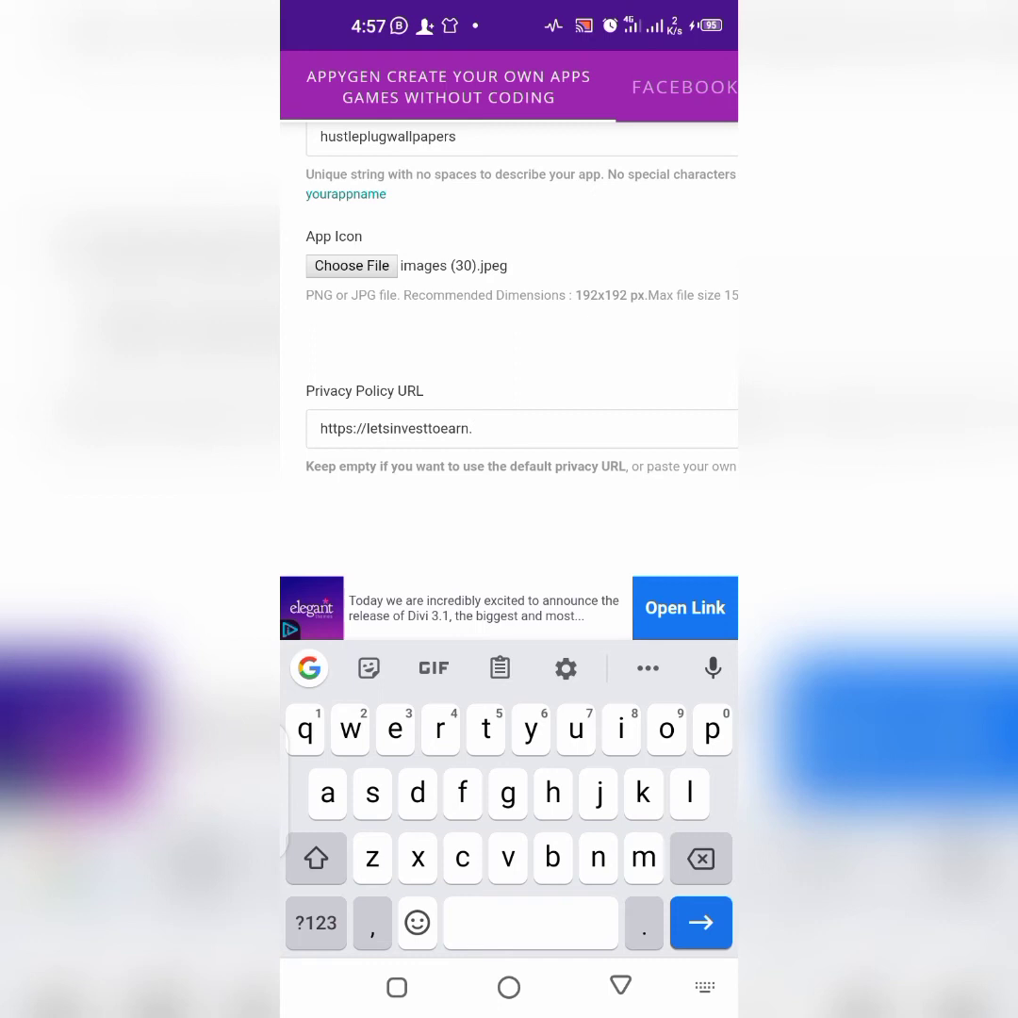
{"action": "type", "text": "tech"}
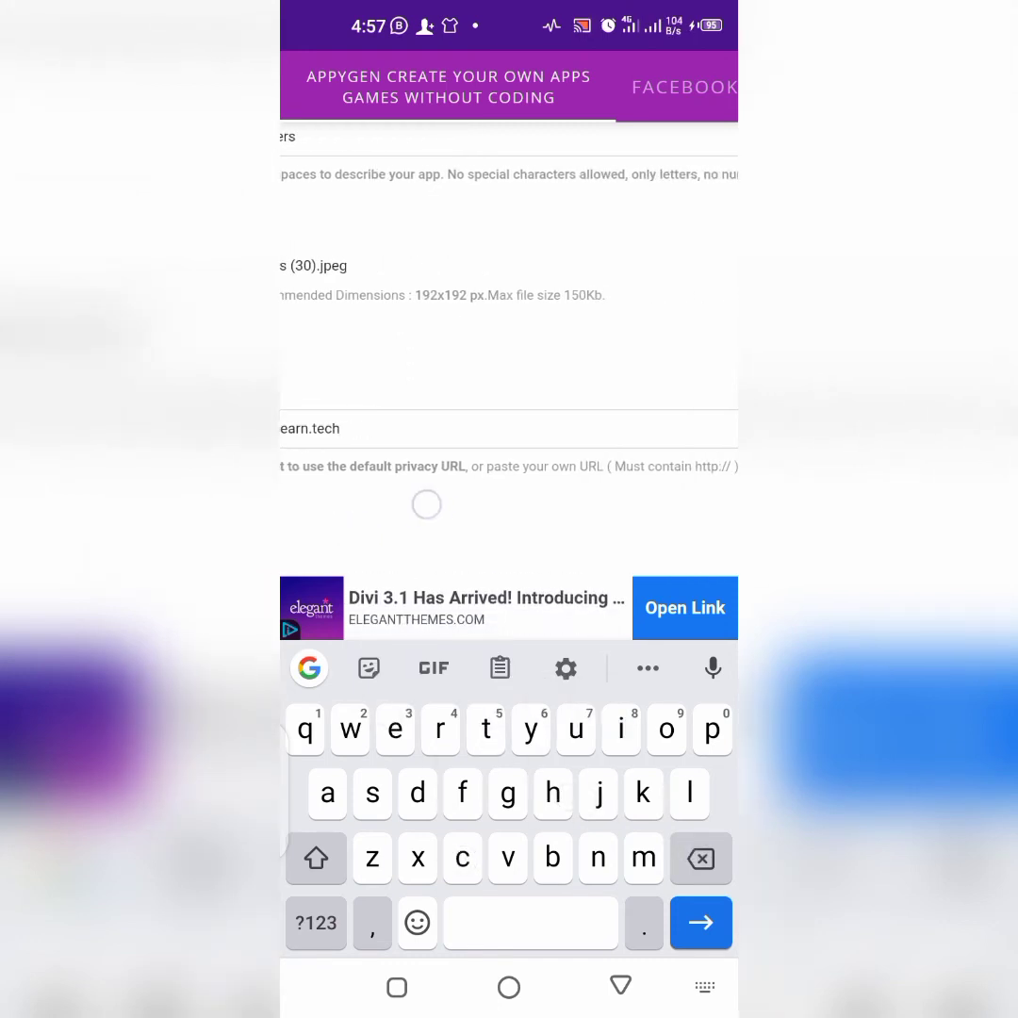
Move on to the app design step and scroll to its settings
{"action": "left_click_drag", "start_coordinate": [459, 546], "coordinate": [344, 400]}
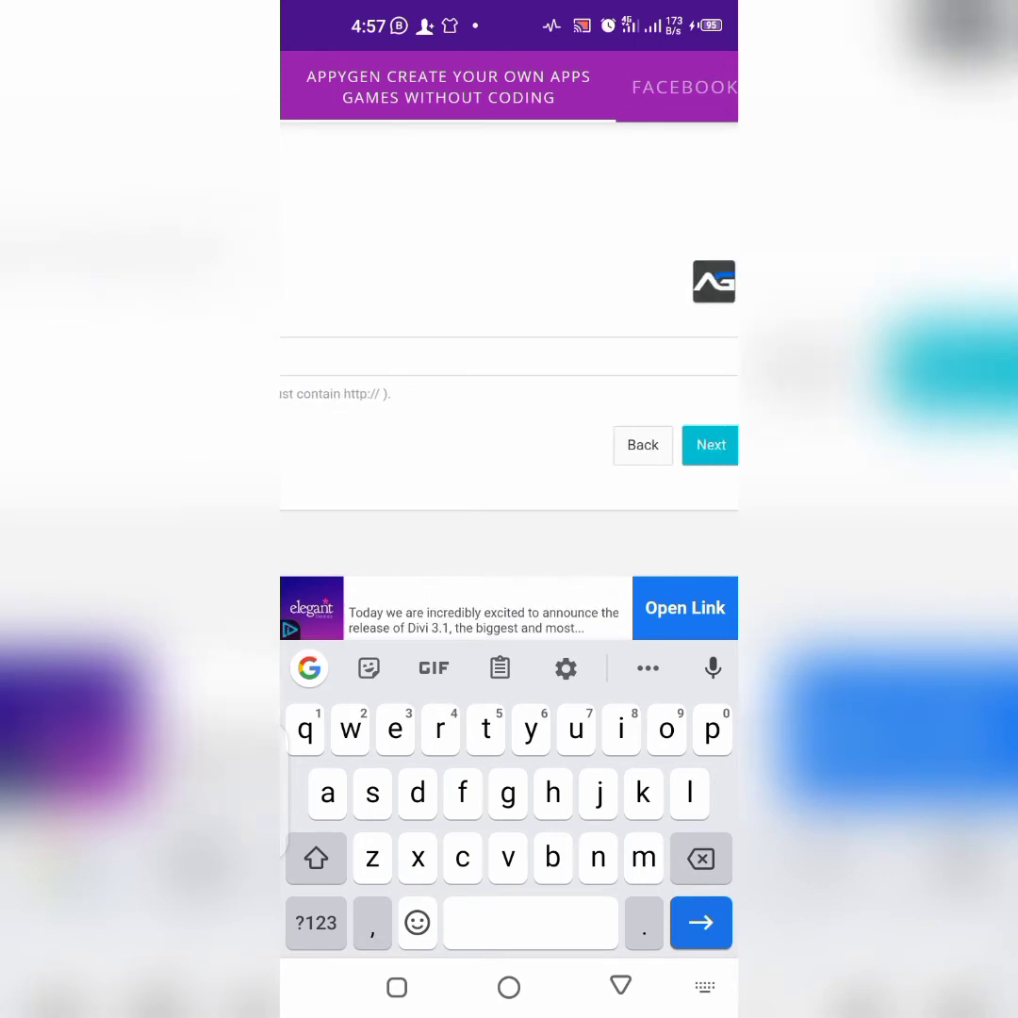
{"action": "key", "text": "Escape"}
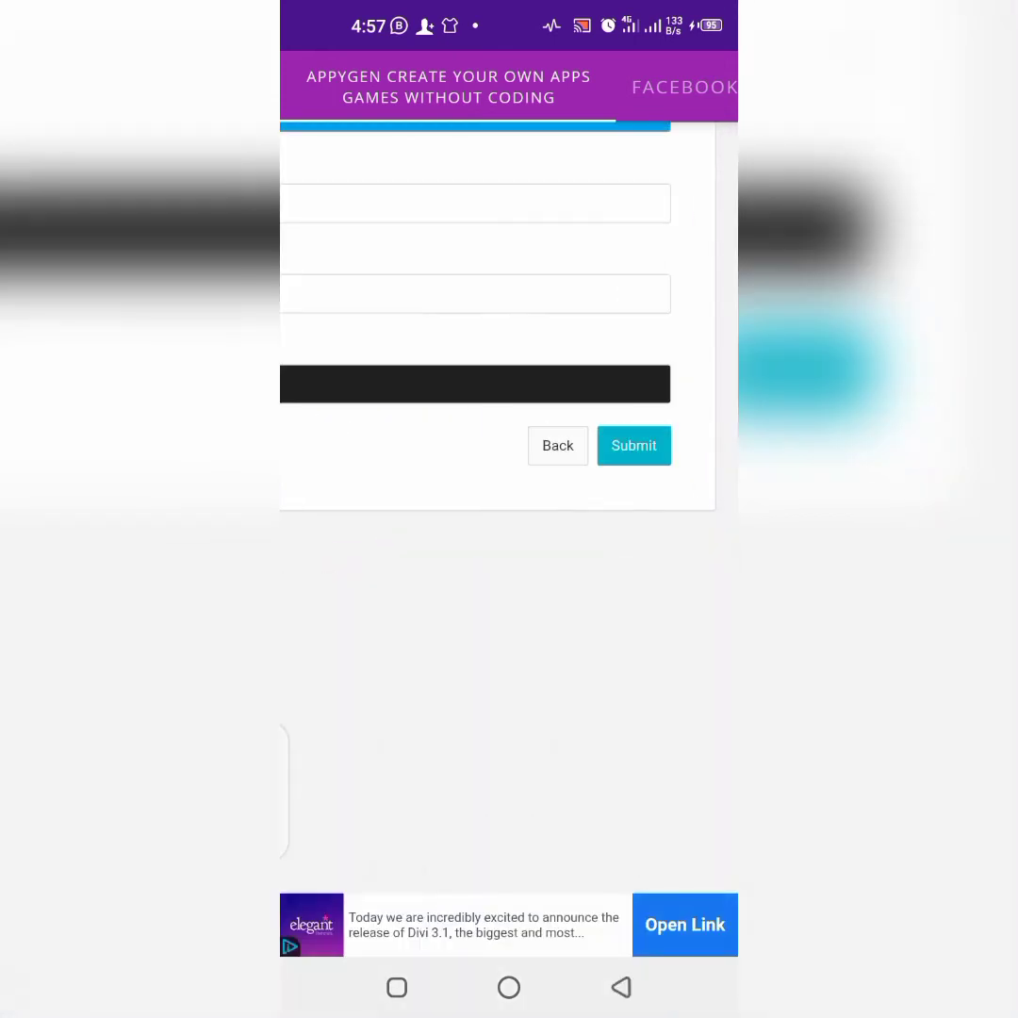
{"action": "left_click_drag", "start_coordinate": [472, 283], "coordinate": [597, 688]}
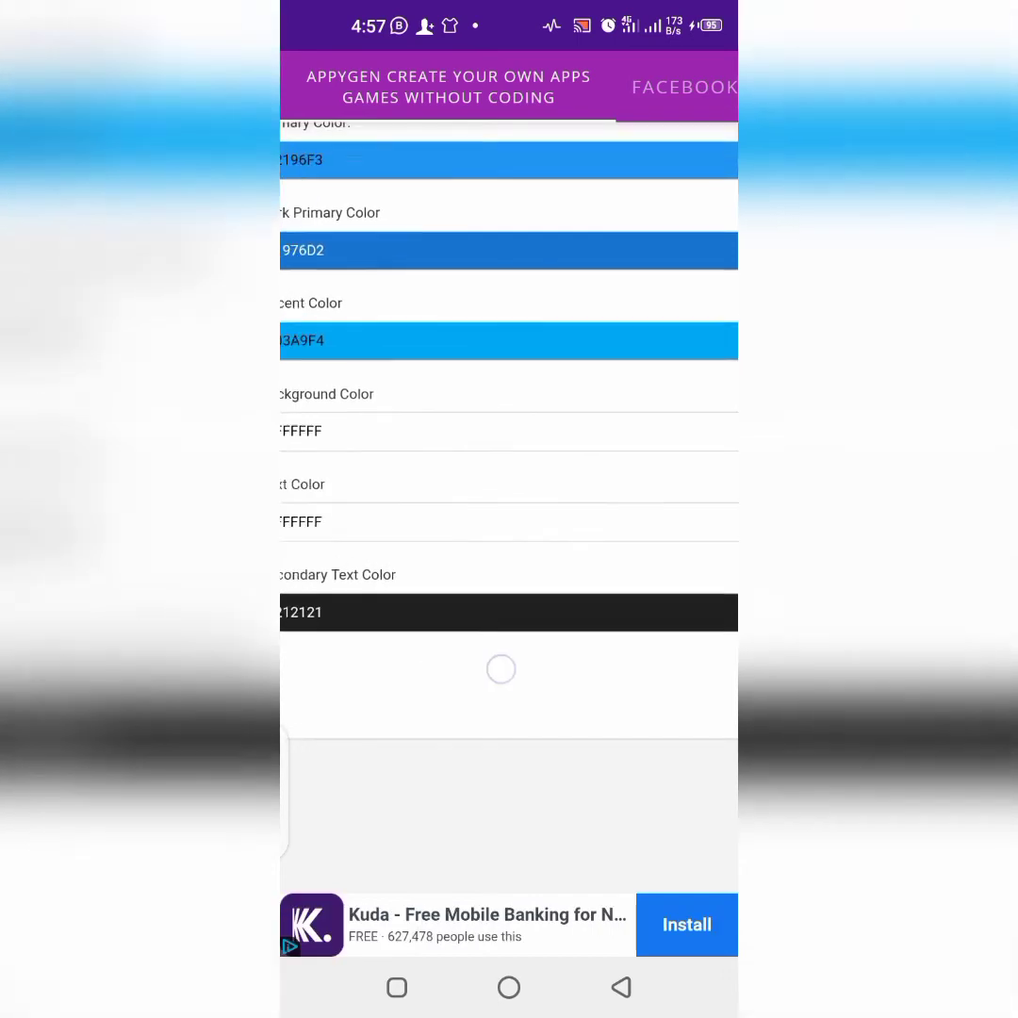
{"action": "mouse_move", "coordinate": [471, 688]}
{"action": "left_mouse_down"}
{"action": "mouse_move", "coordinate": [534, 738]}
{"action": "mouse_move", "coordinate": [534, 810]}
{"action": "left_mouse_up"}
Set the Background Color to light blue 4FD0FF and submit the design settings
{"action": "left_click", "coordinate": [546, 577]}
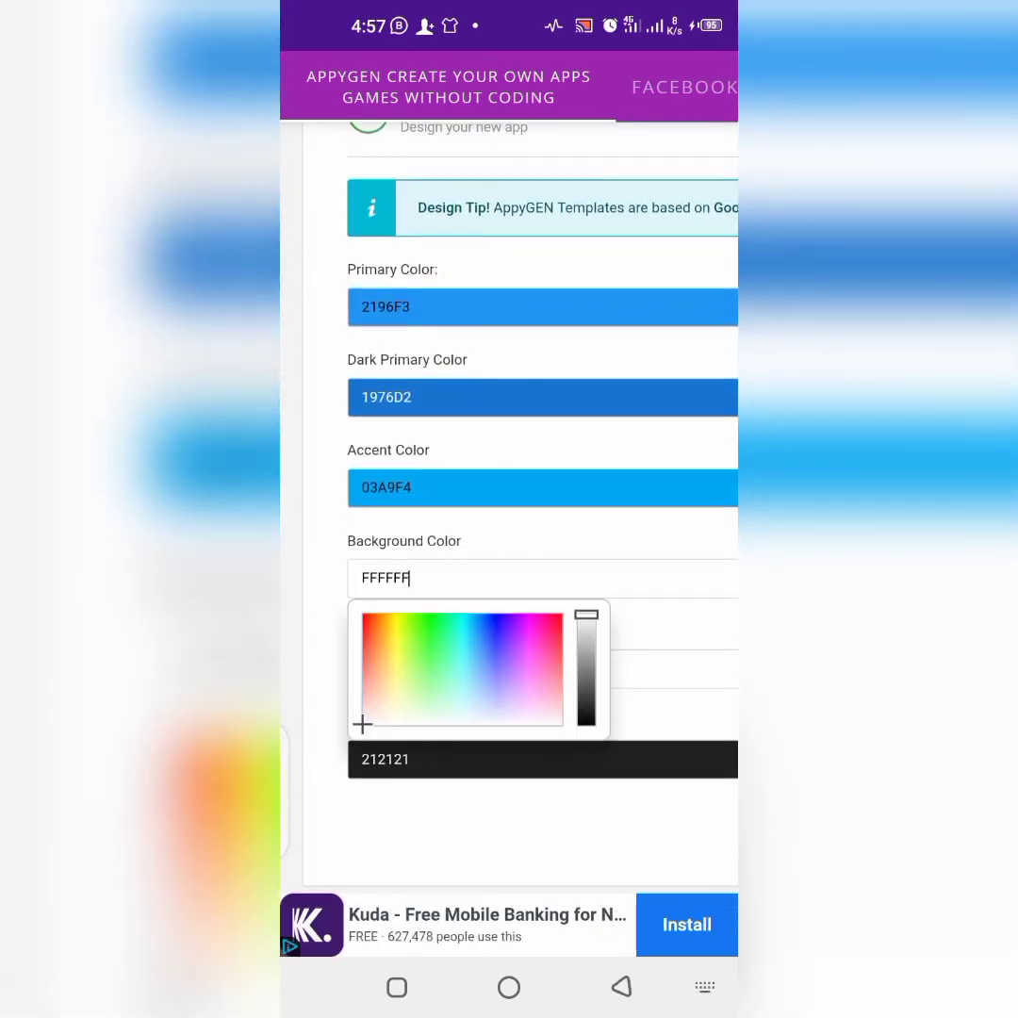
{"action": "left_click_drag", "start_coordinate": [340, 377], "coordinate": [403, 418]}
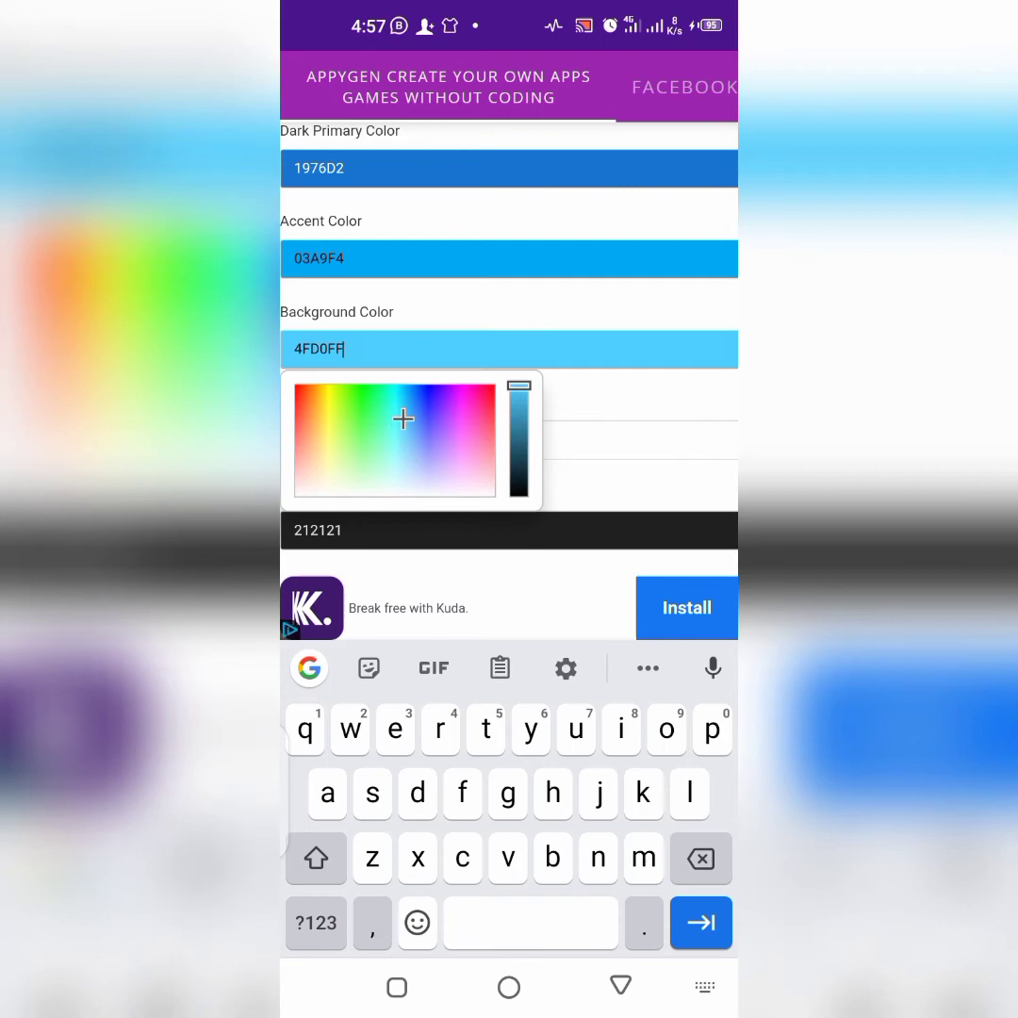
{"action": "key", "text": "Escape"}
{"action": "left_click_drag", "start_coordinate": [508, 660], "coordinate": [509, 569]}
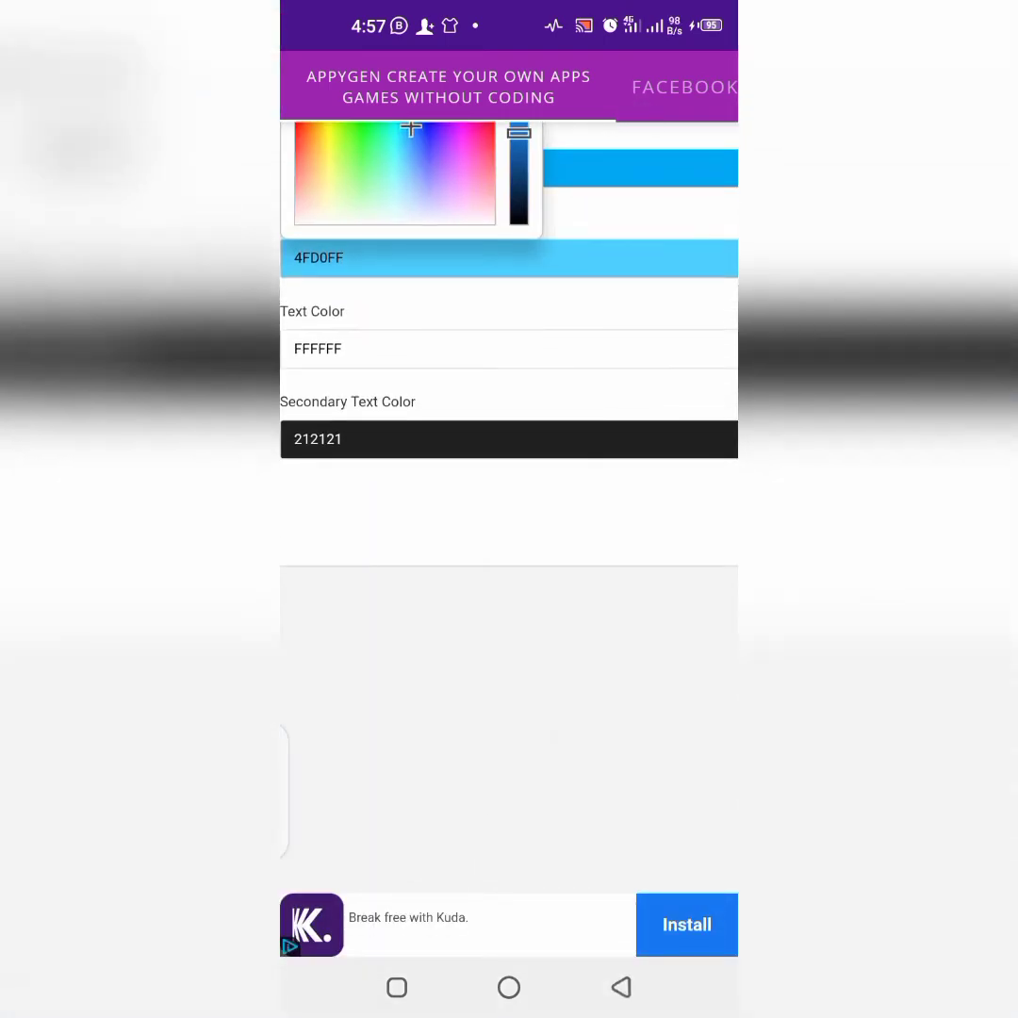
{"action": "left_click", "coordinate": [612, 518]}
{"action": "left_click_drag", "start_coordinate": [659, 518], "coordinate": [566, 518]}
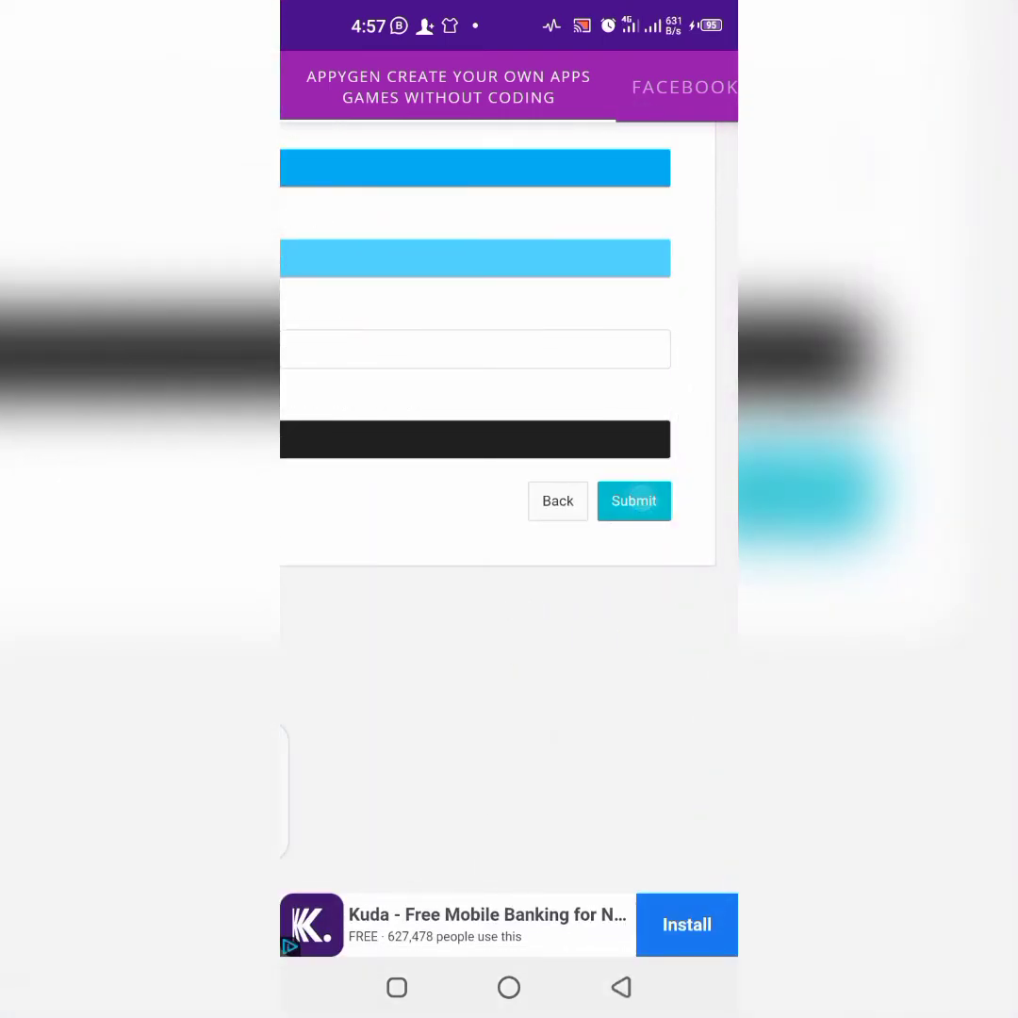
{"action": "left_click", "coordinate": [633, 500]}
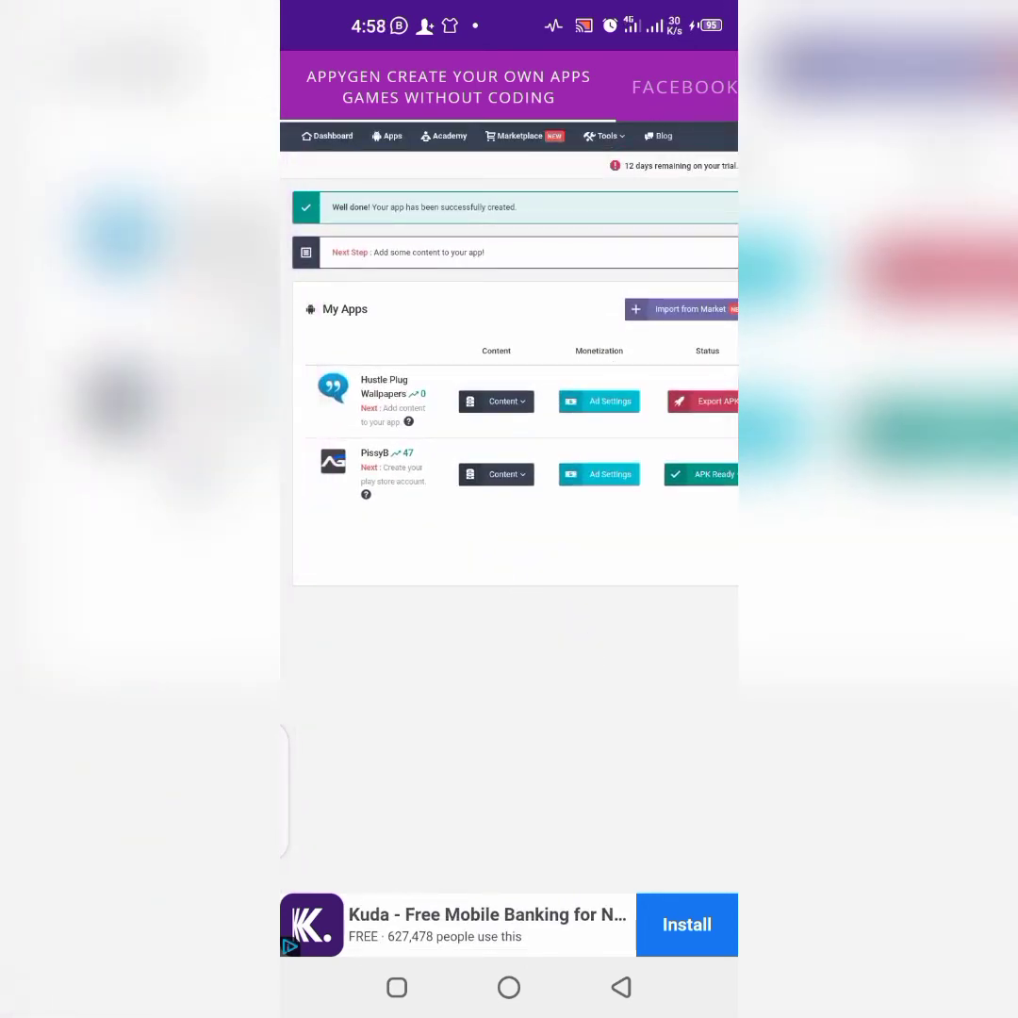
{"action": "scroll", "coordinate": [424, 576], "scroll_direction": "right", "scroll_amount": 2}
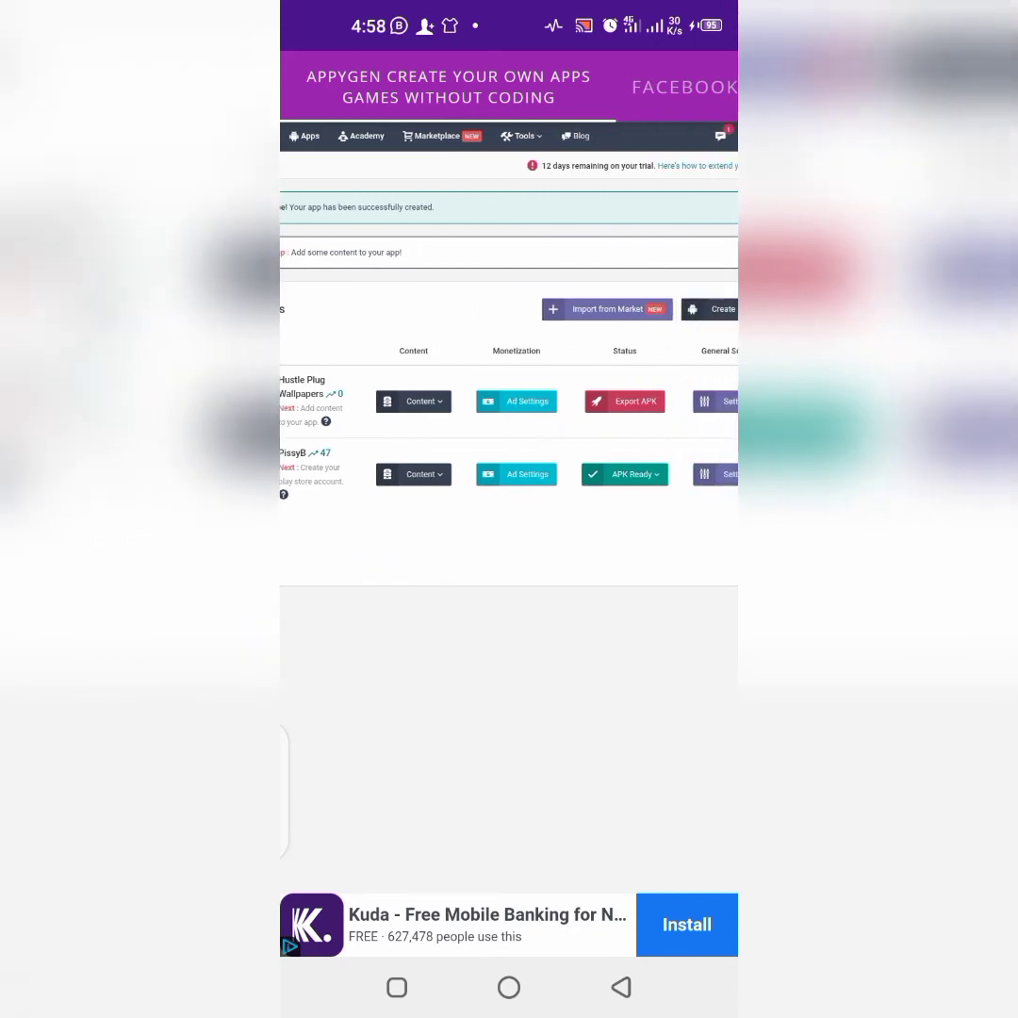
{"action": "scroll", "coordinate": [509, 566], "scroll_direction": "left", "scroll_amount": 2}
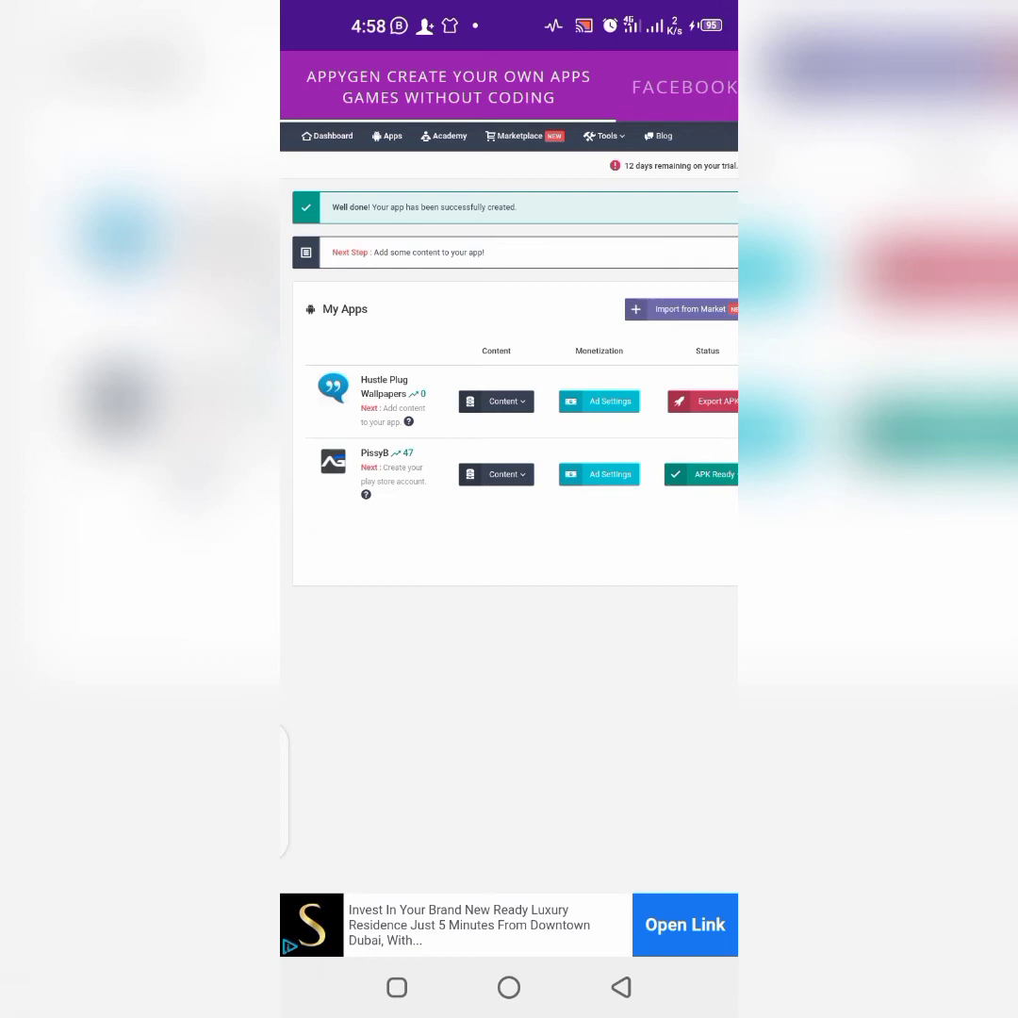
Choose Add/Edit Content from the Hustle Plug Wallpapers Content dropdown in My Apps
{"action": "left_click", "coordinate": [496, 400]}
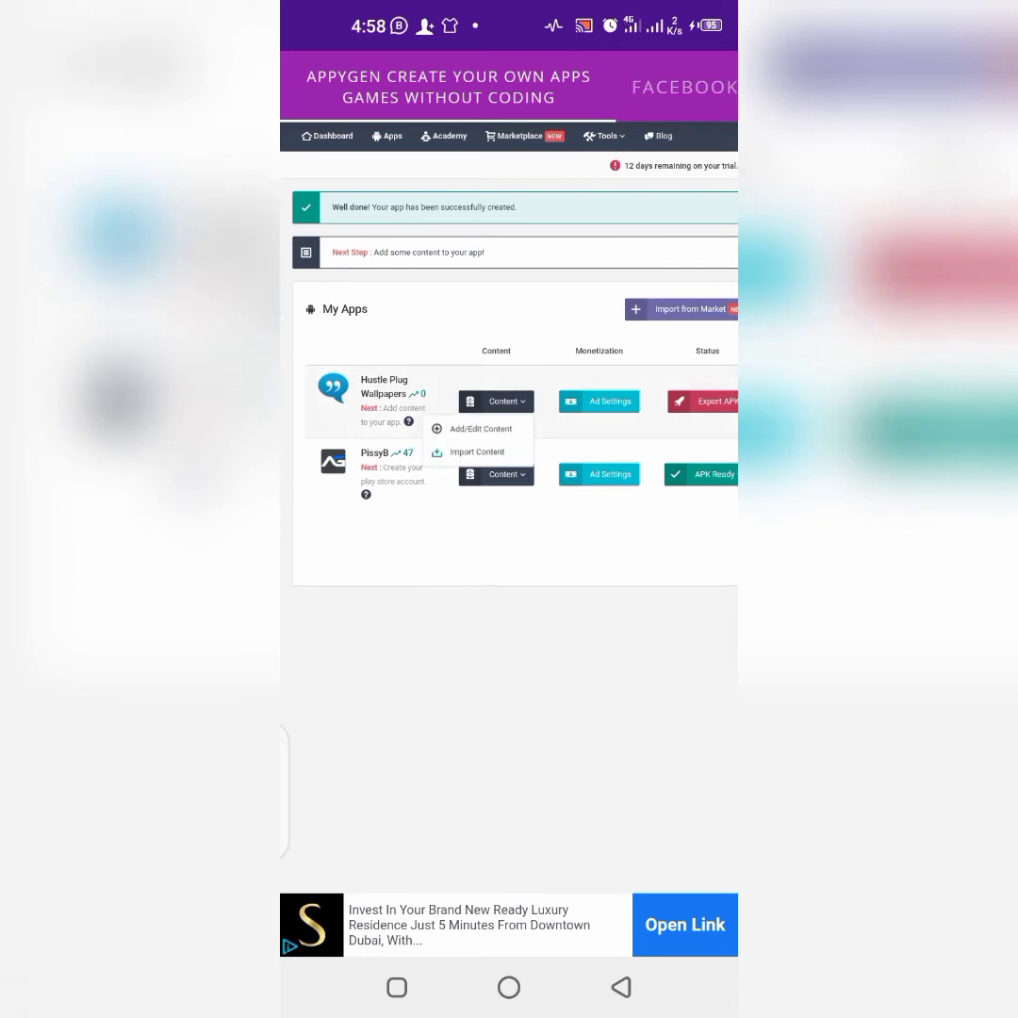
{"action": "left_click", "coordinate": [481, 427]}
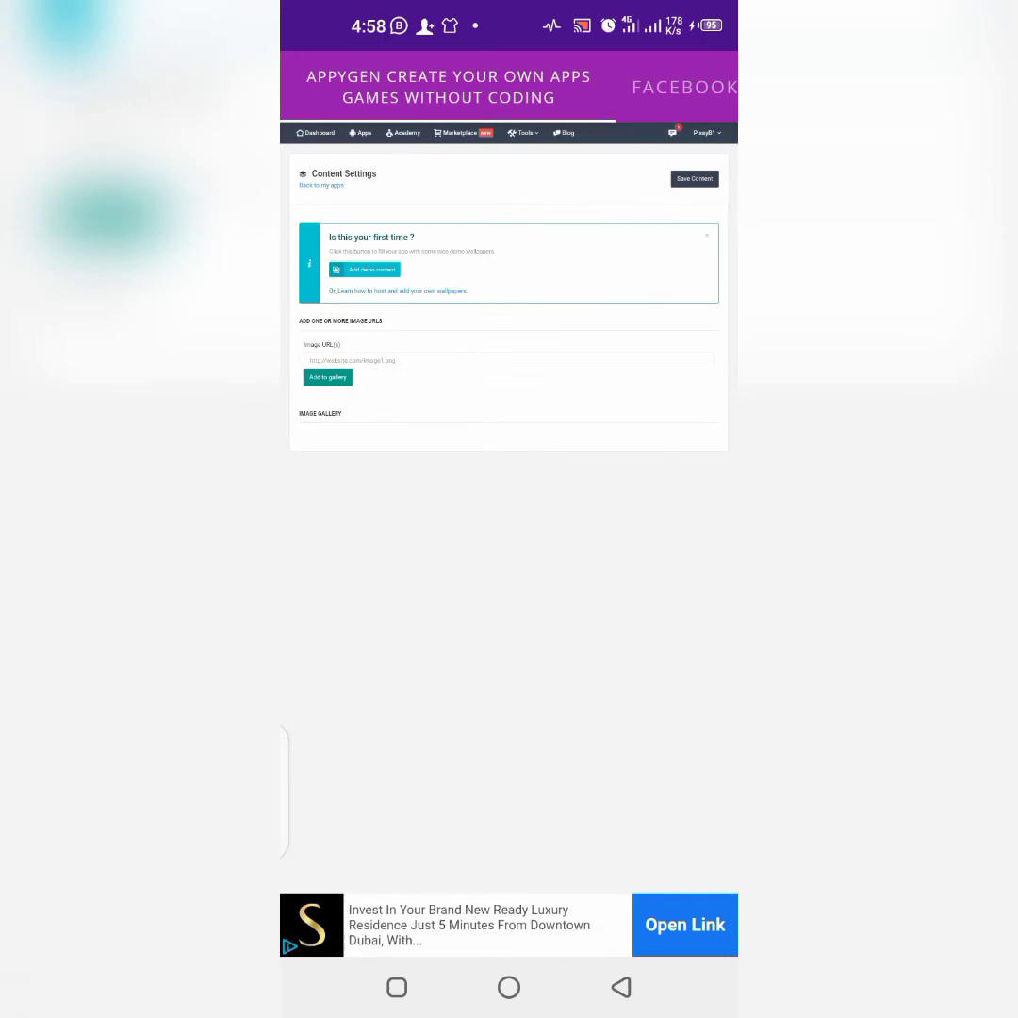
{"action": "scroll", "coordinate": [508, 377], "scroll_direction": "up", "scroll_amount": 3}
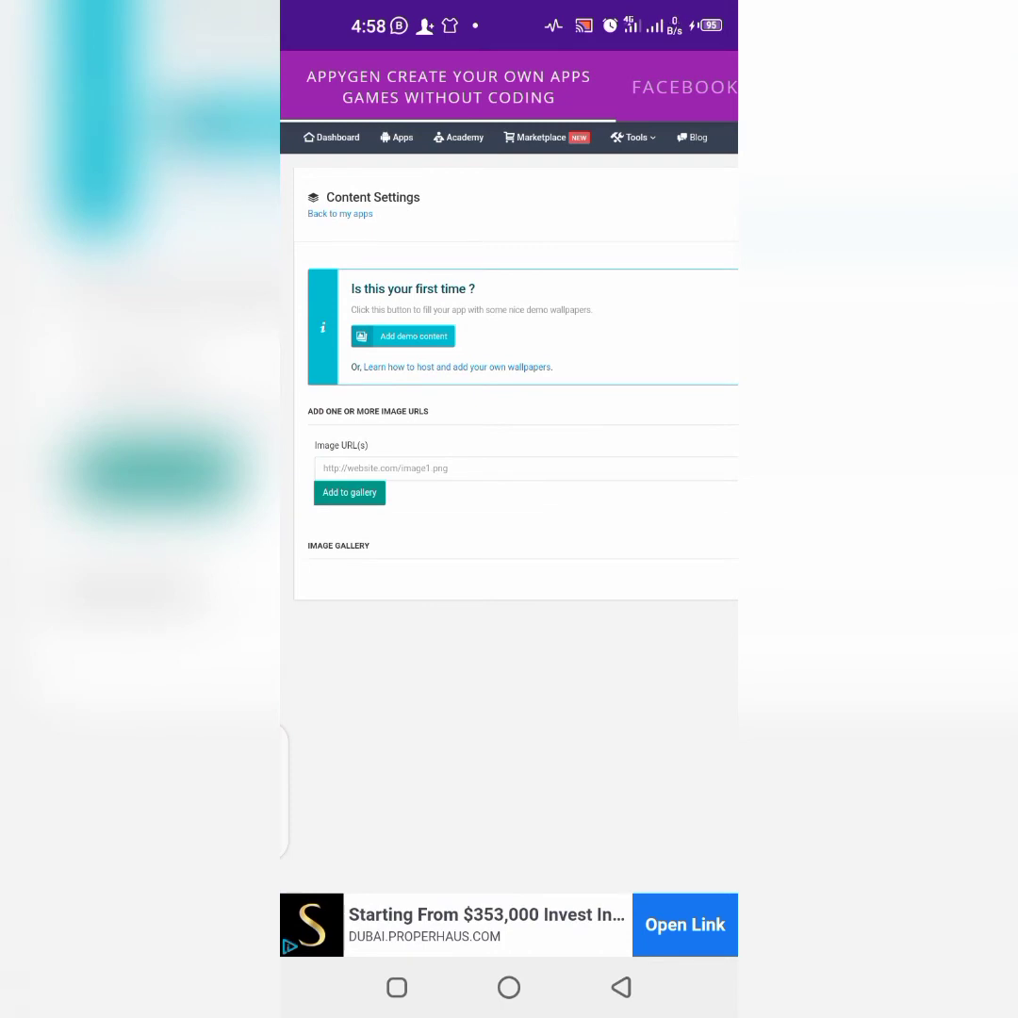
Add the demo content to fill the gallery with eight wallpaper images
{"action": "left_click", "coordinate": [403, 335]}
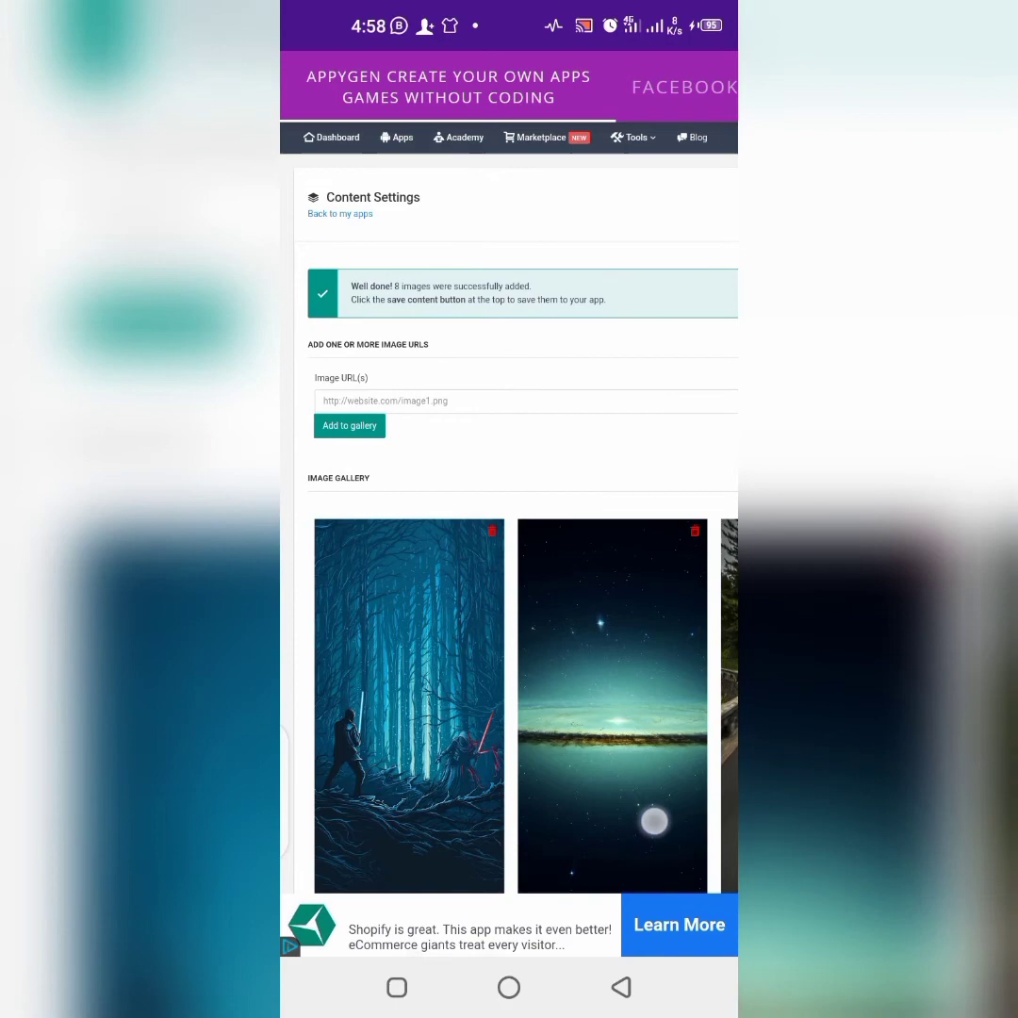
{"action": "scroll", "coordinate": [509, 566], "scroll_direction": "down", "scroll_amount": 10}
{"action": "scroll", "coordinate": [509, 565], "scroll_direction": "down", "scroll_amount": 6}
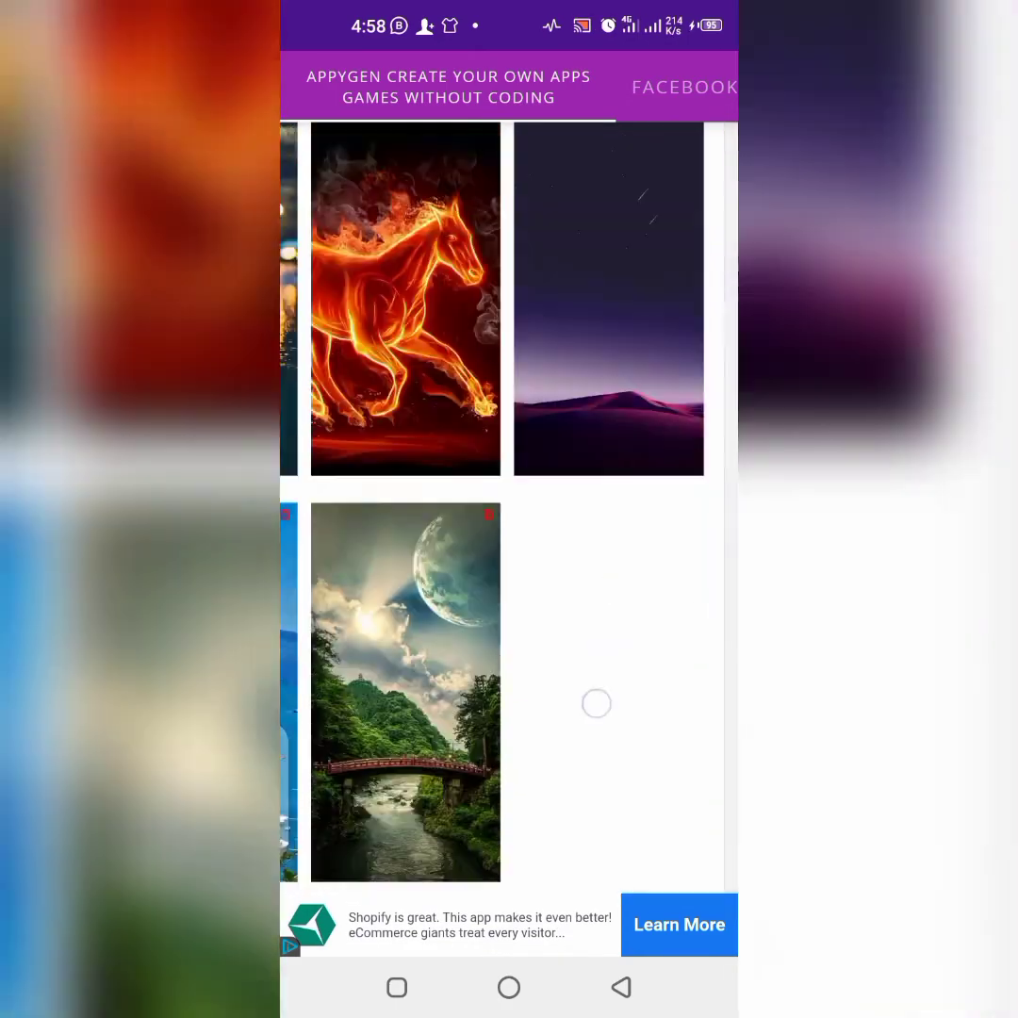
{"action": "scroll", "coordinate": [591, 565], "scroll_direction": "up", "scroll_amount": 8}
{"action": "scroll", "coordinate": [591, 471], "scroll_direction": "up", "scroll_amount": 5}
{"action": "scroll", "coordinate": [589, 435], "scroll_direction": "left", "scroll_amount": 5}
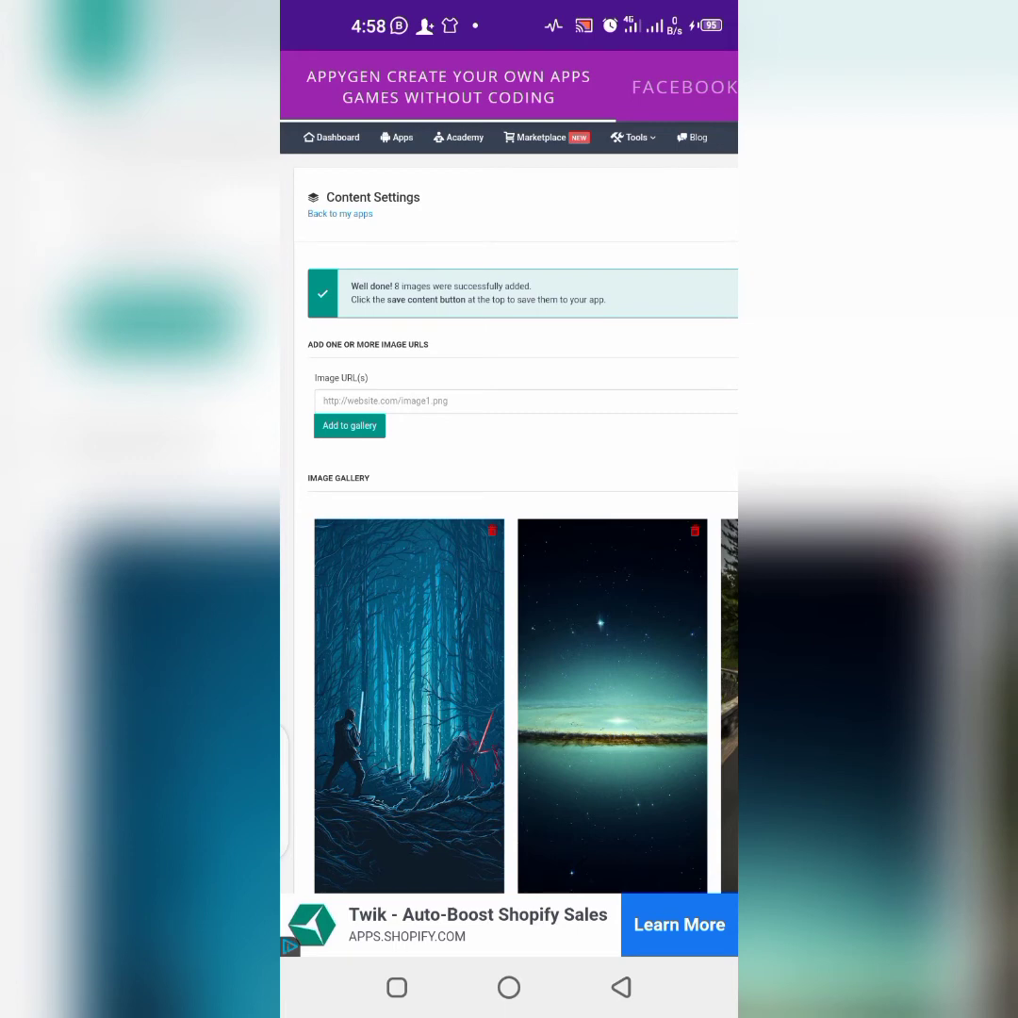
{"action": "scroll", "coordinate": [509, 565], "scroll_direction": "right", "scroll_amount": 1}
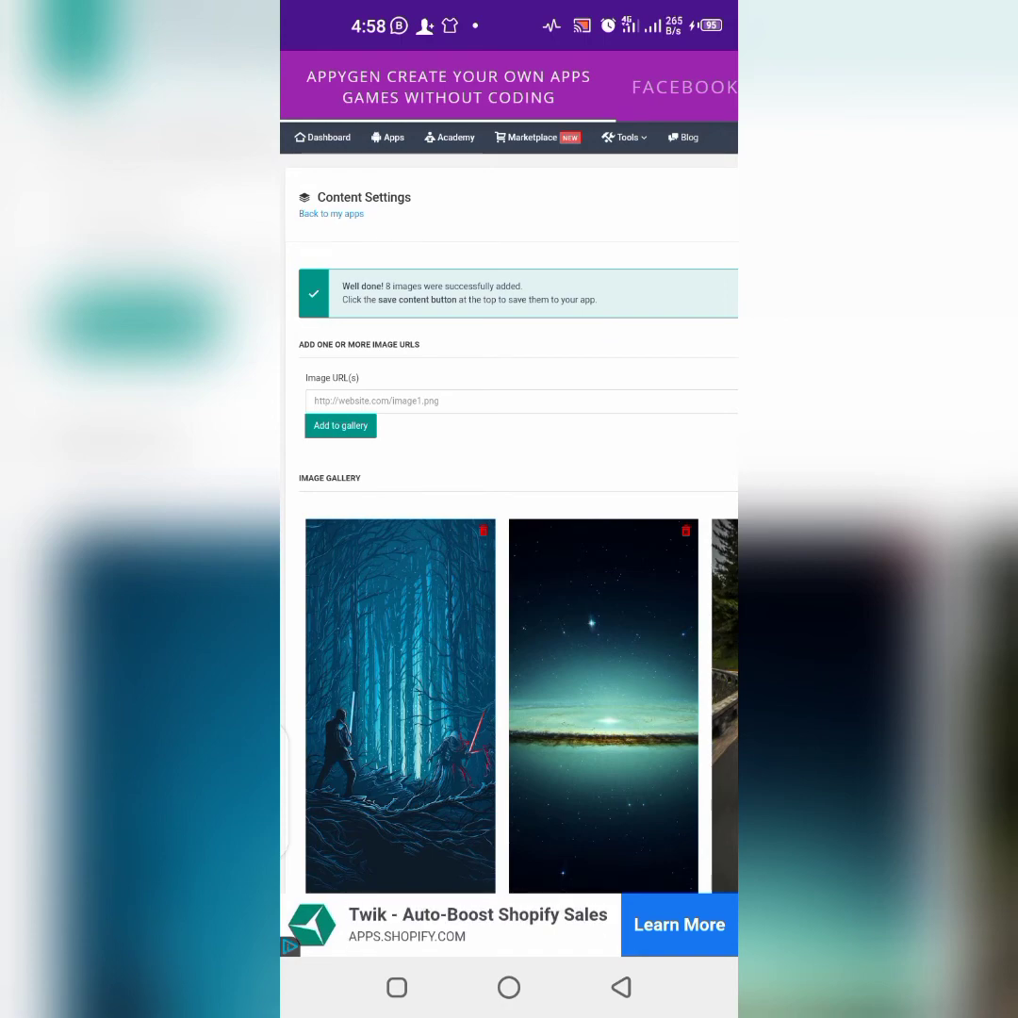
{"action": "scroll", "coordinate": [509, 566], "scroll_direction": "left", "scroll_amount": 1}
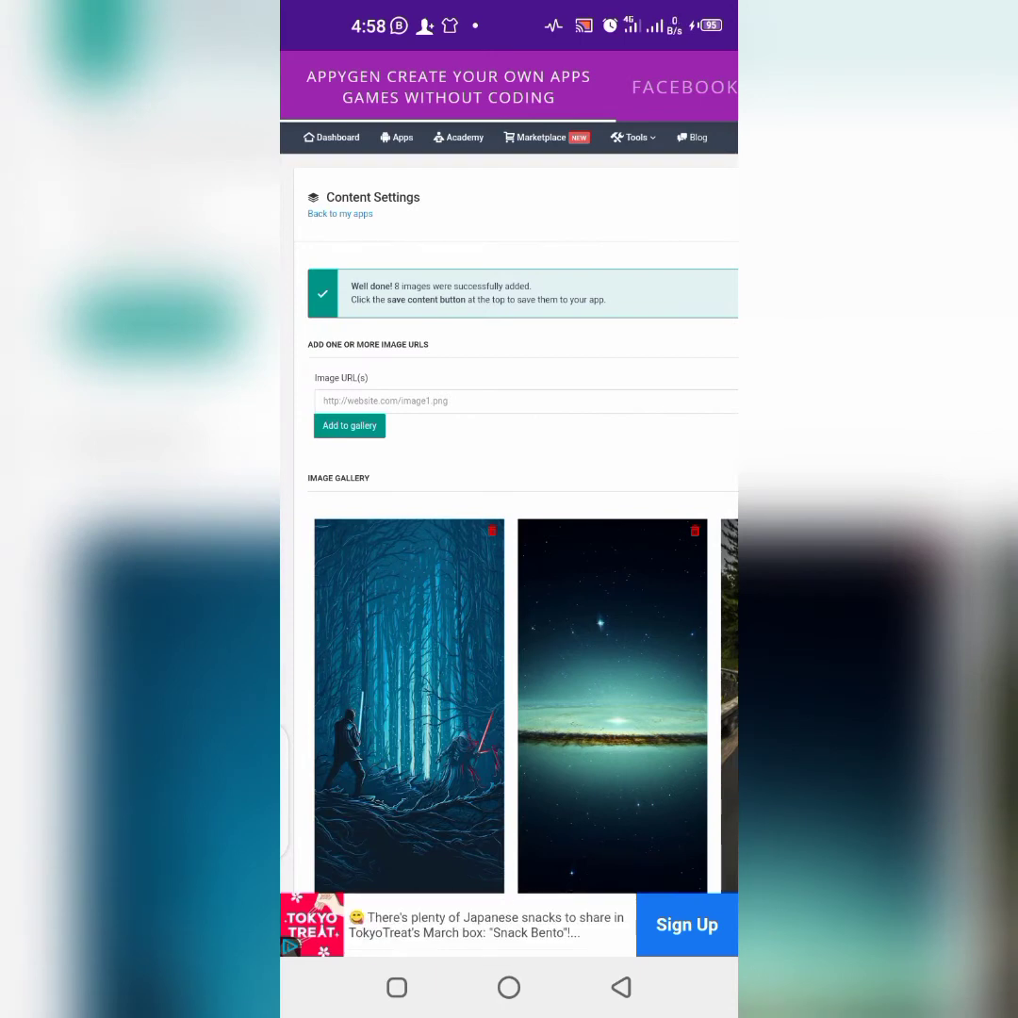
{"action": "scroll", "coordinate": [656, 401], "scroll_direction": "right", "scroll_amount": 5}
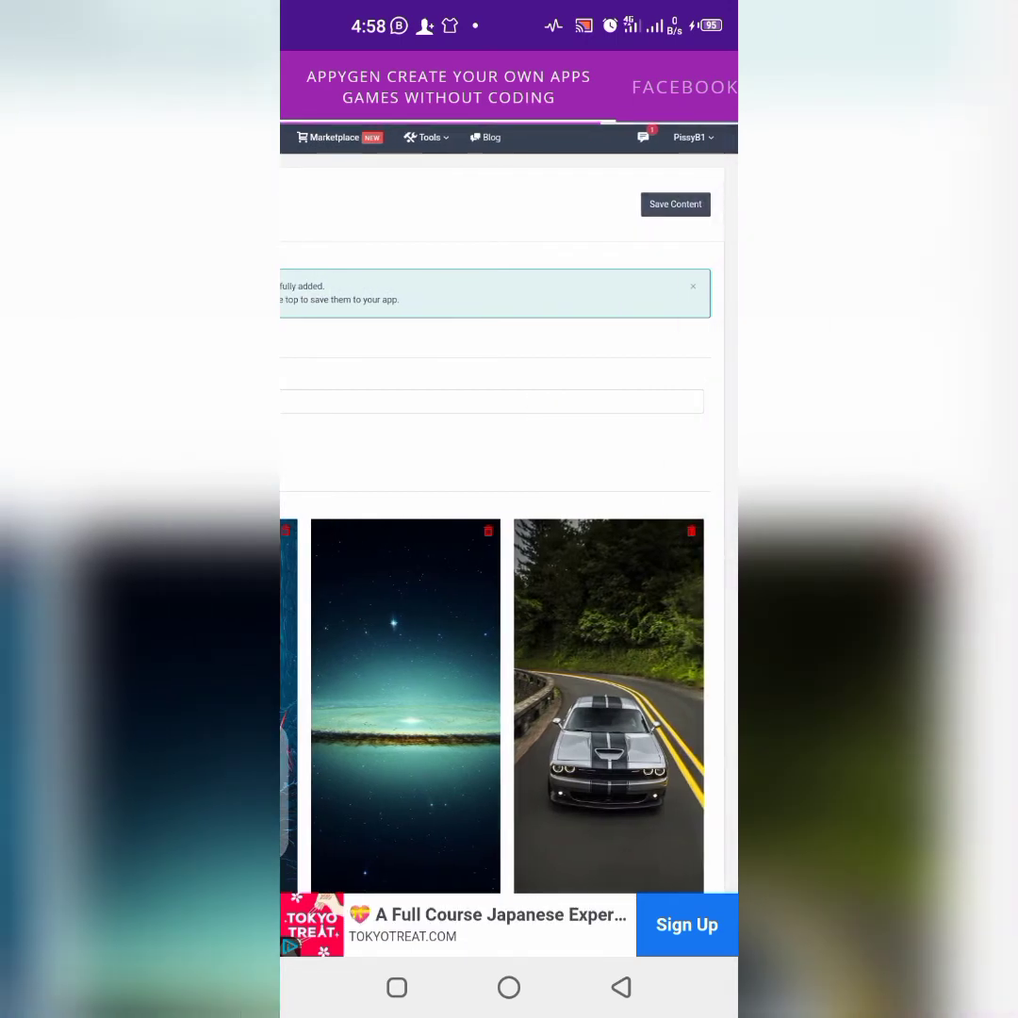
{"action": "scroll", "coordinate": [509, 443], "scroll_direction": "up", "scroll_amount": 3}
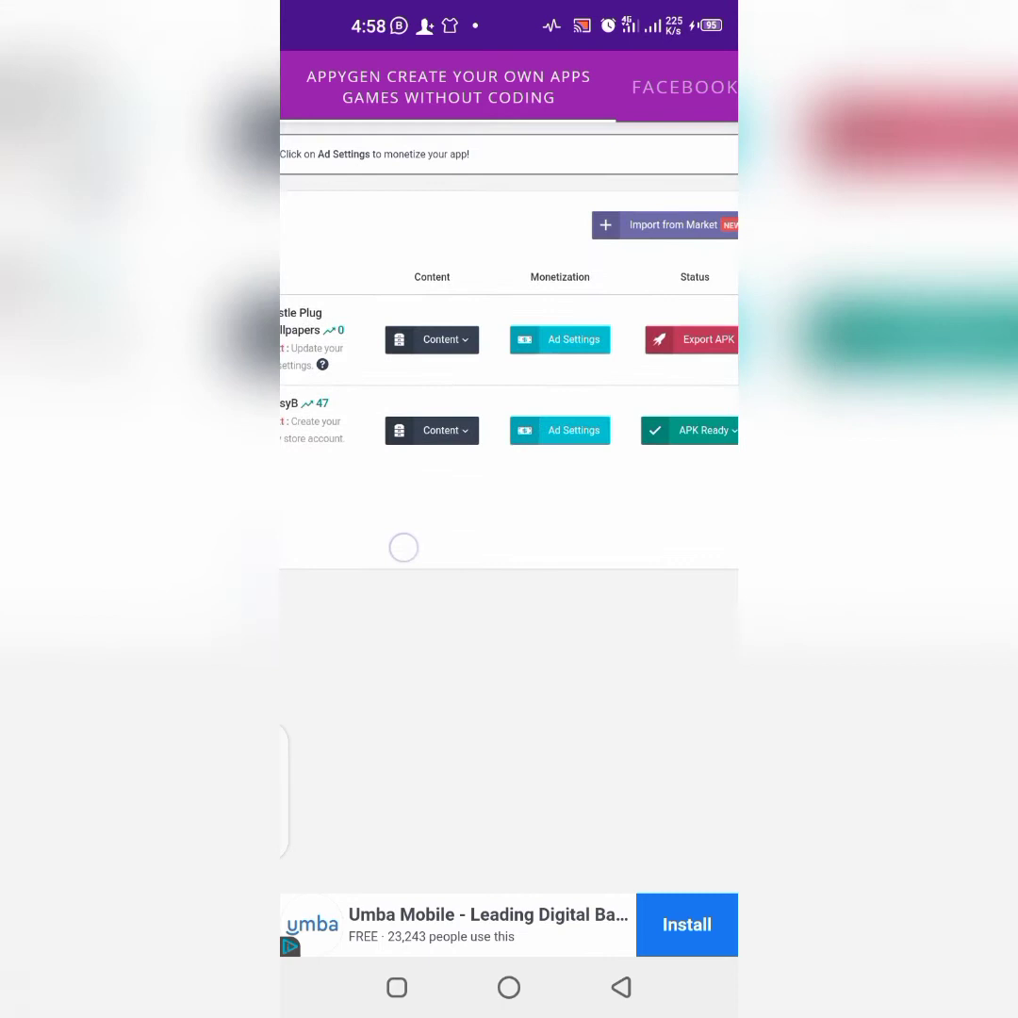
{"action": "scroll", "coordinate": [509, 377], "scroll_direction": "down", "scroll_amount": 3}
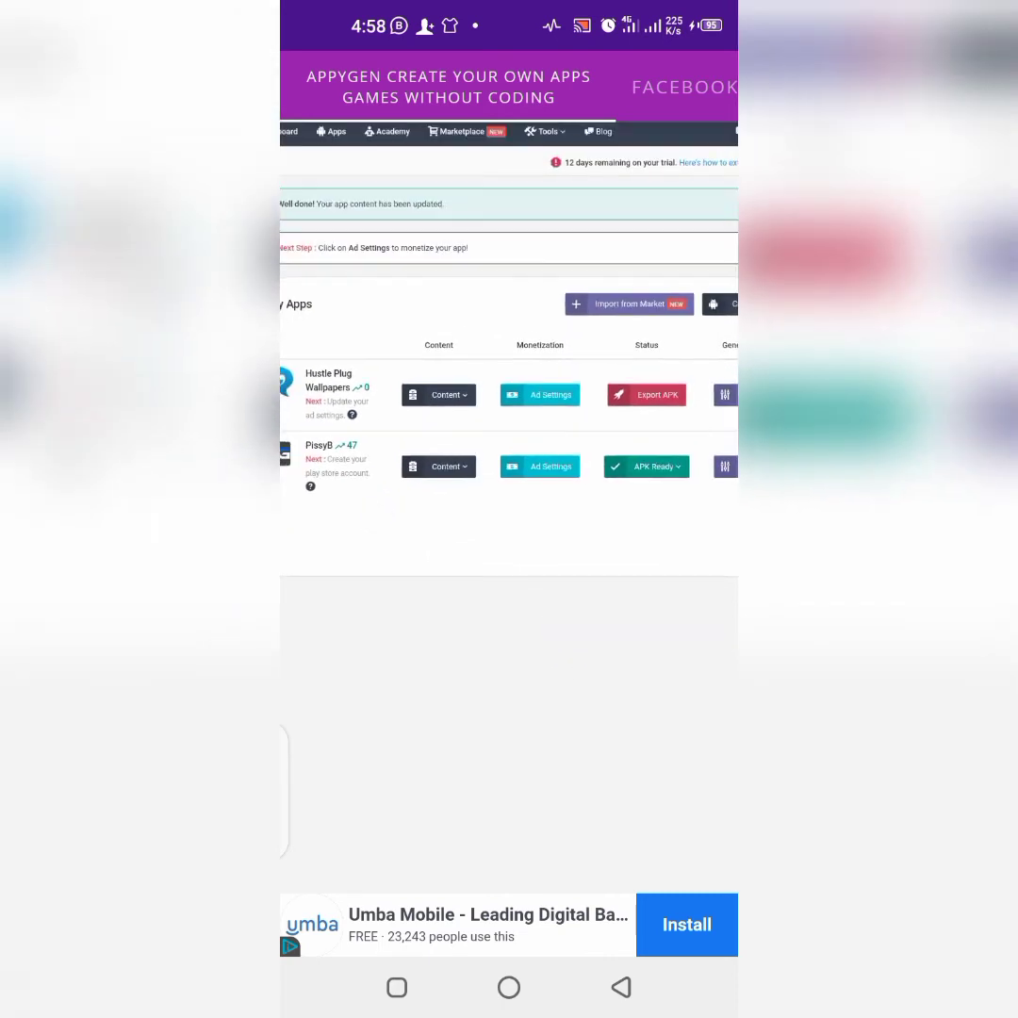
Save Hustle Plug Wallpapers' AdMob banner ad settings and dismiss the full-screen video ad
{"action": "left_click", "coordinate": [539, 394]}
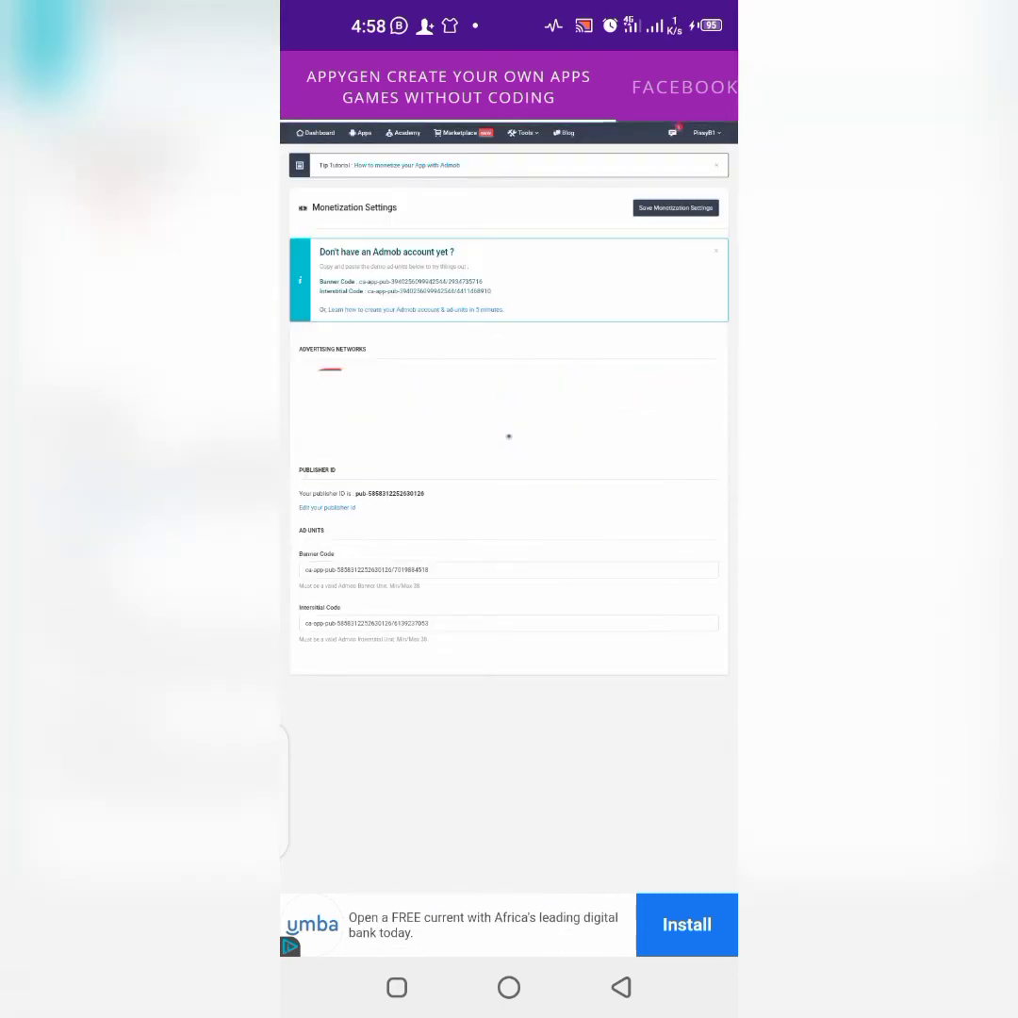
{"action": "scroll", "coordinate": [509, 406], "scroll_direction": "up", "scroll_amount": 3}
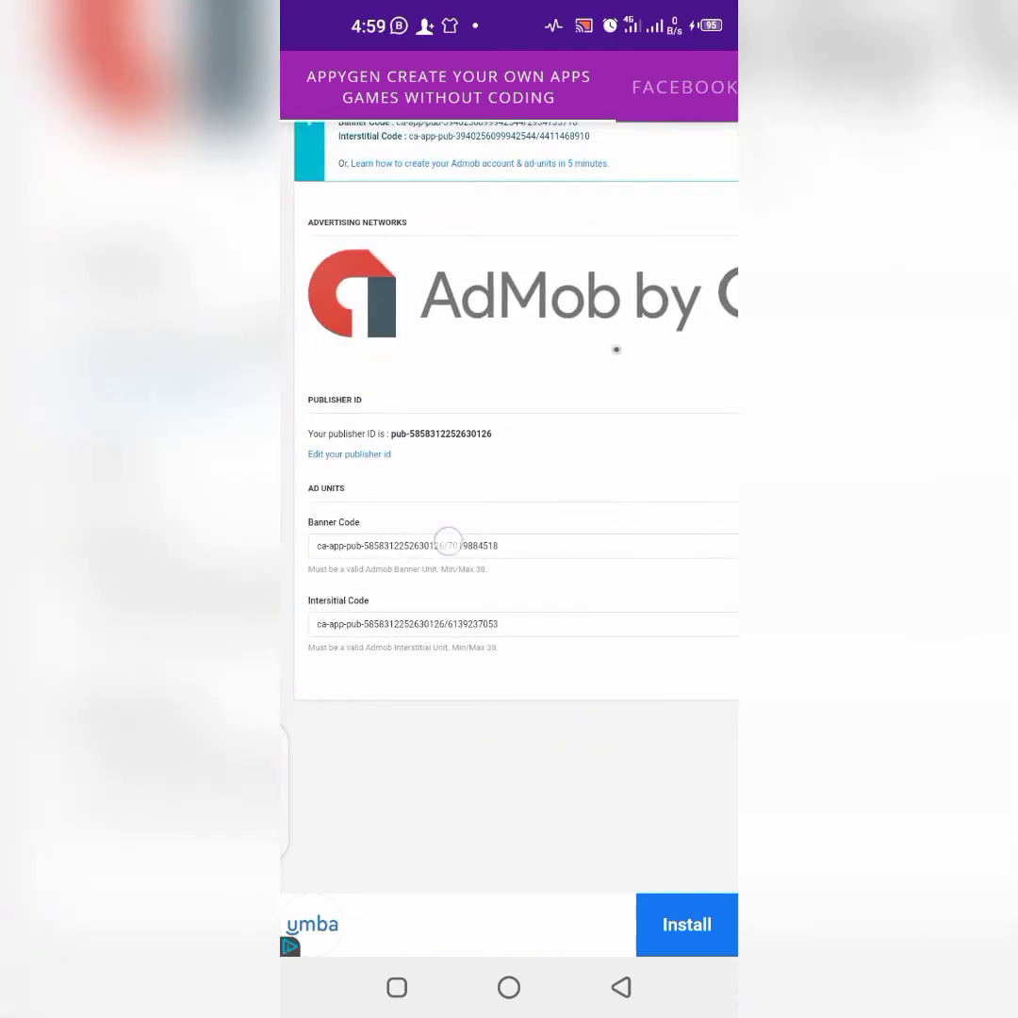
{"action": "double_click", "coordinate": [407, 545]}
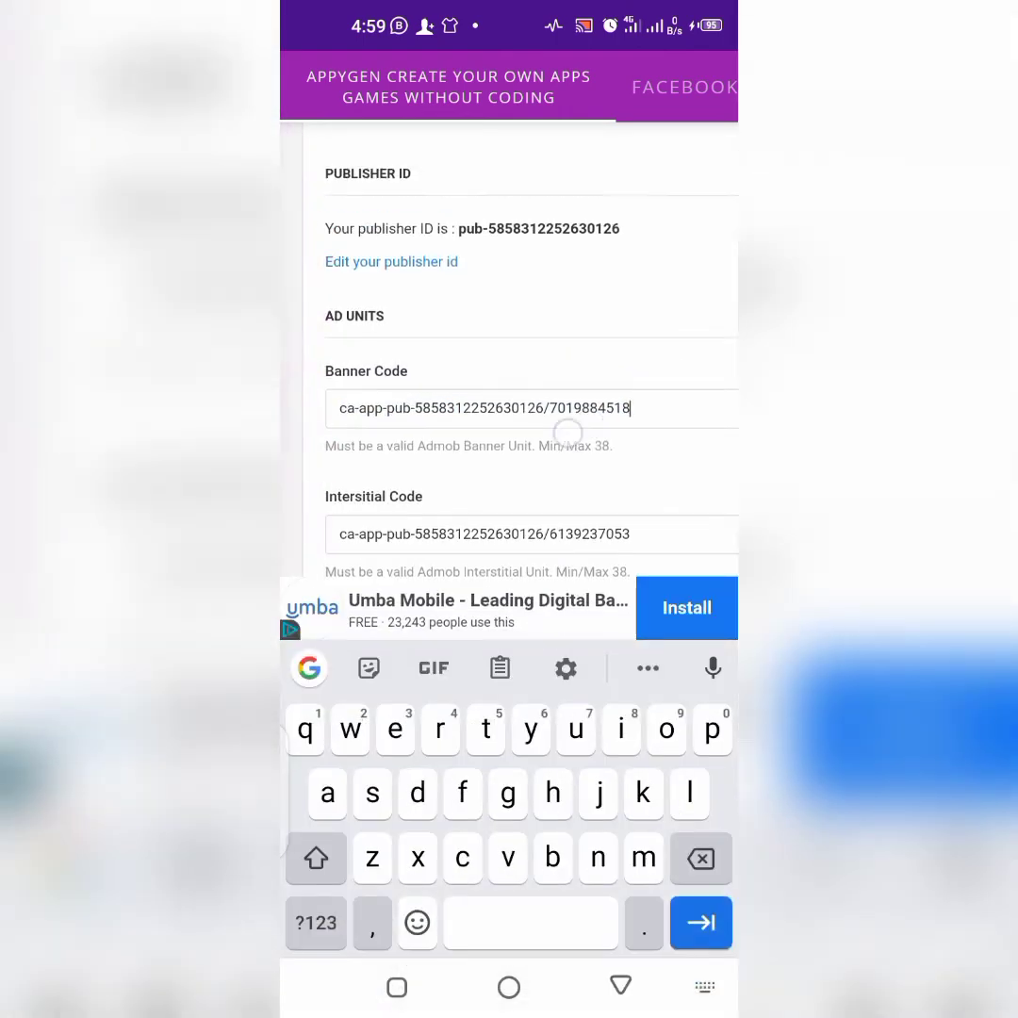
{"action": "scroll", "coordinate": [509, 377], "scroll_direction": "up", "scroll_amount": 5}
{"action": "left_click", "coordinate": [700, 922]}
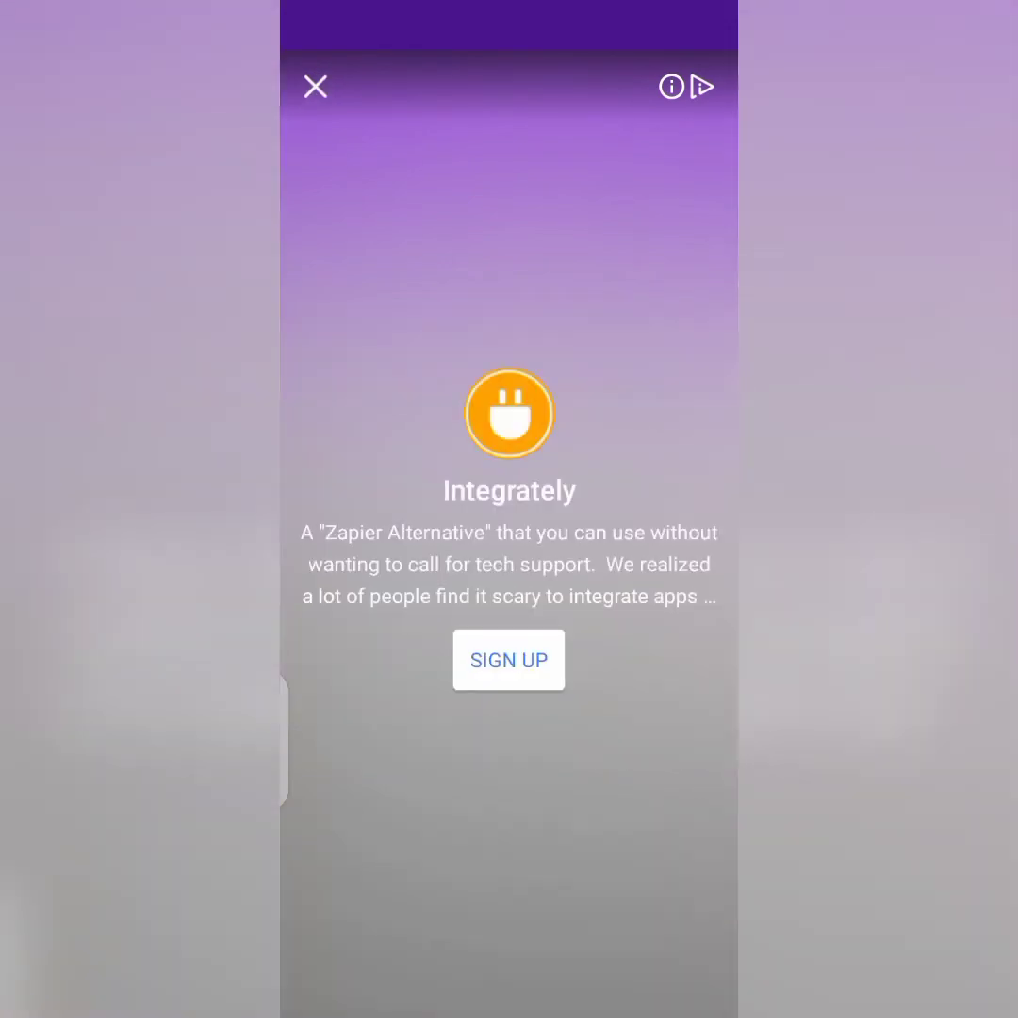
{"action": "left_click", "coordinate": [316, 87]}
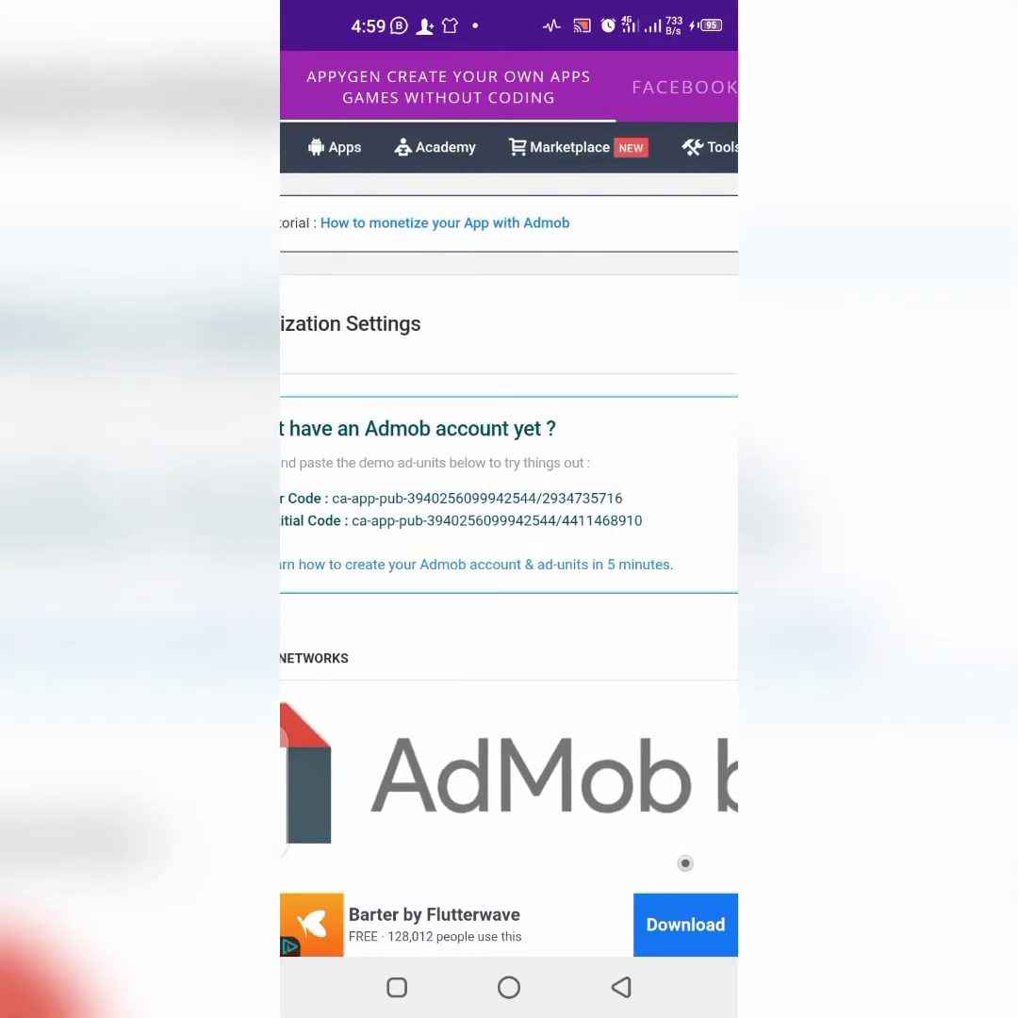
{"action": "scroll", "coordinate": [509, 471], "scroll_direction": "left", "scroll_amount": 4}
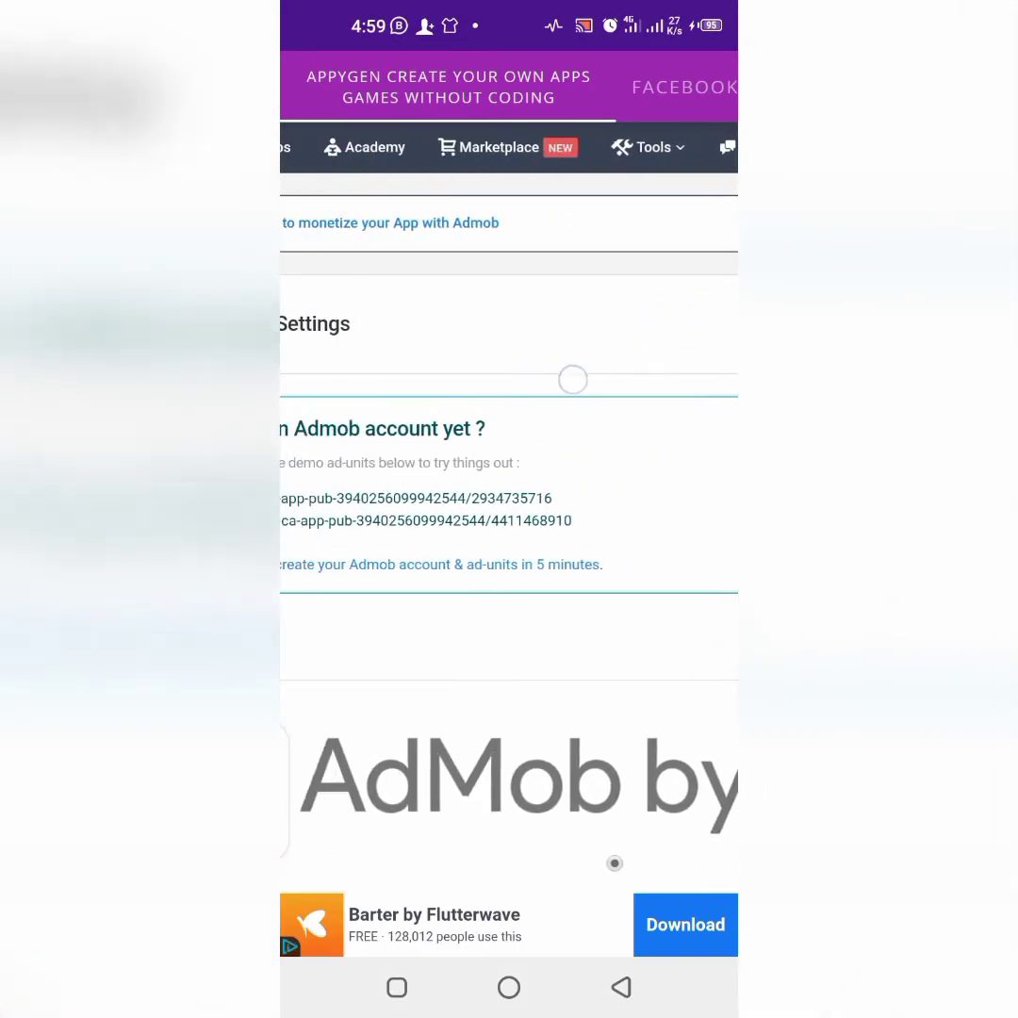
{"action": "scroll", "coordinate": [509, 471], "scroll_direction": "right", "scroll_amount": 5}
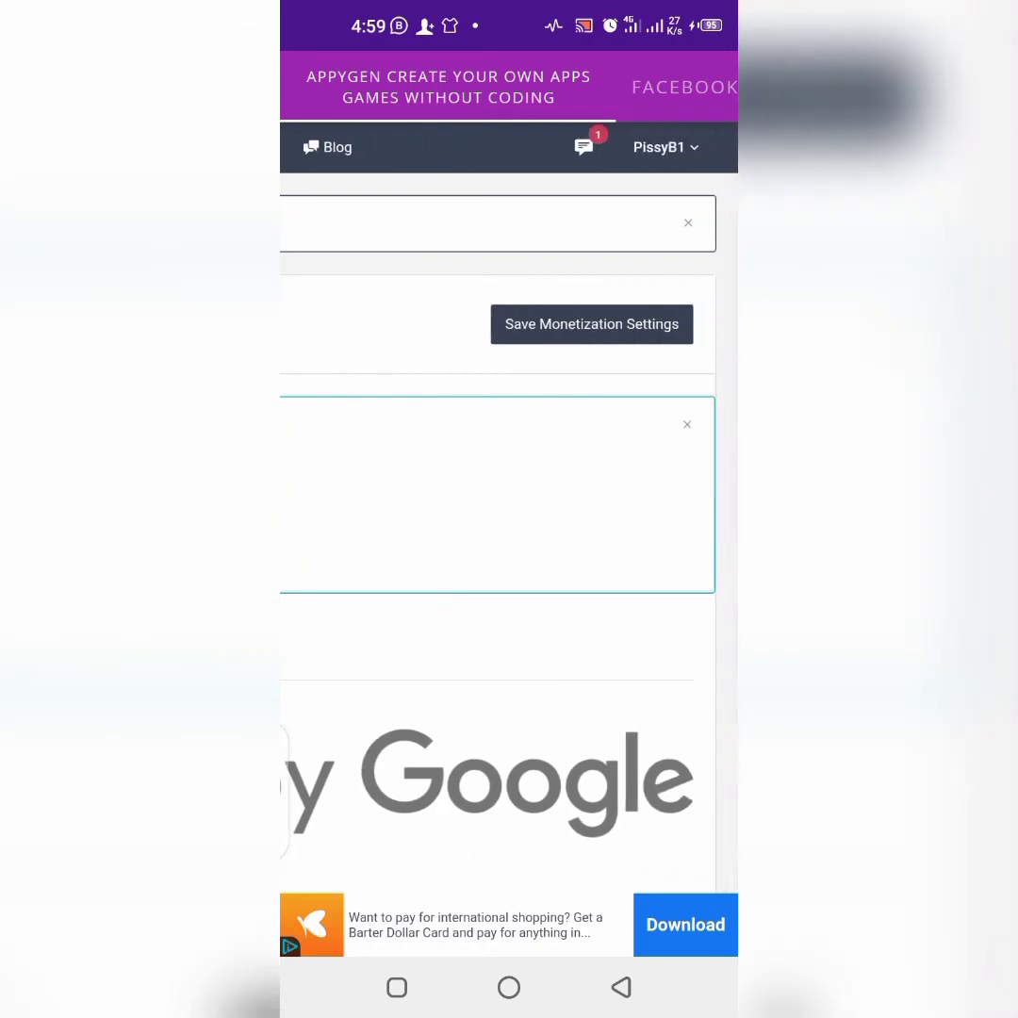
Paste the banner ad unit code into Banner Code and save the monetization settings
{"action": "left_click", "coordinate": [591, 323]}
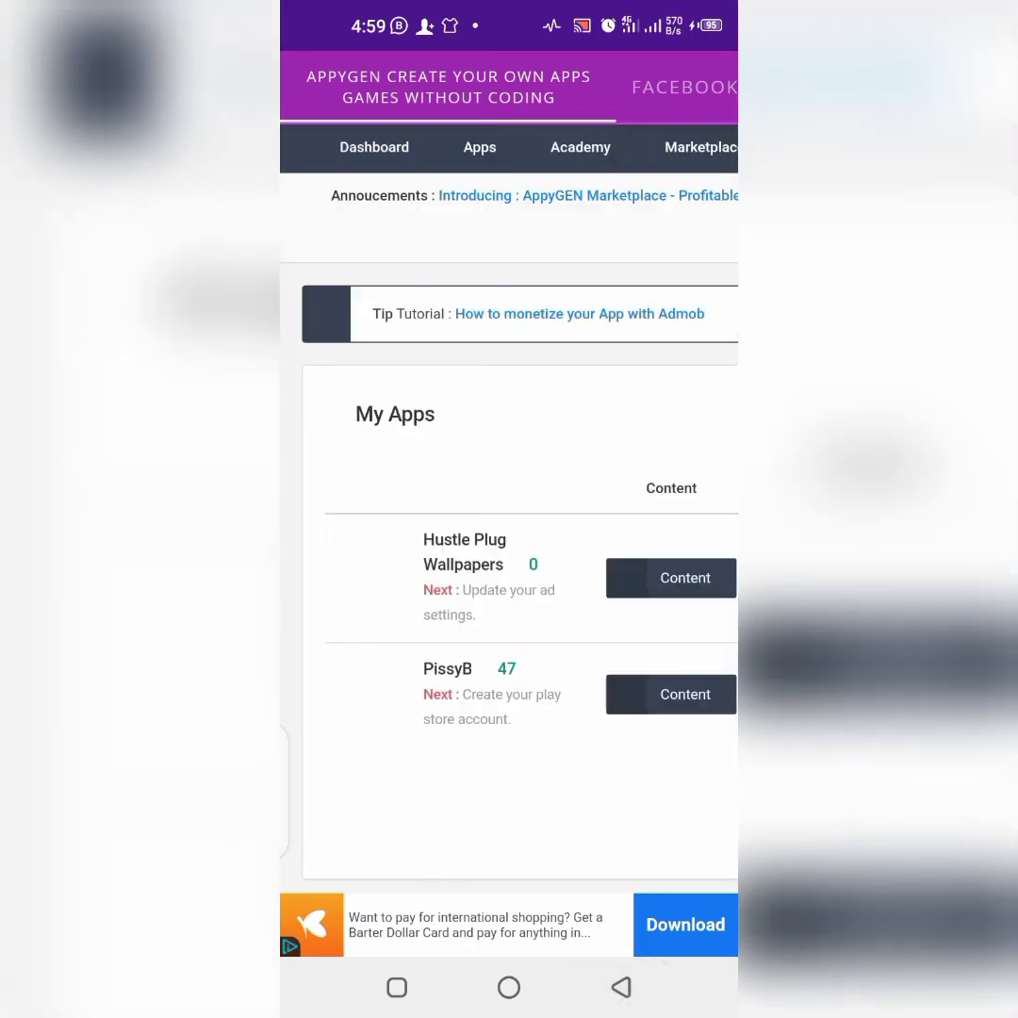
{"action": "left_click", "coordinate": [539, 345]}
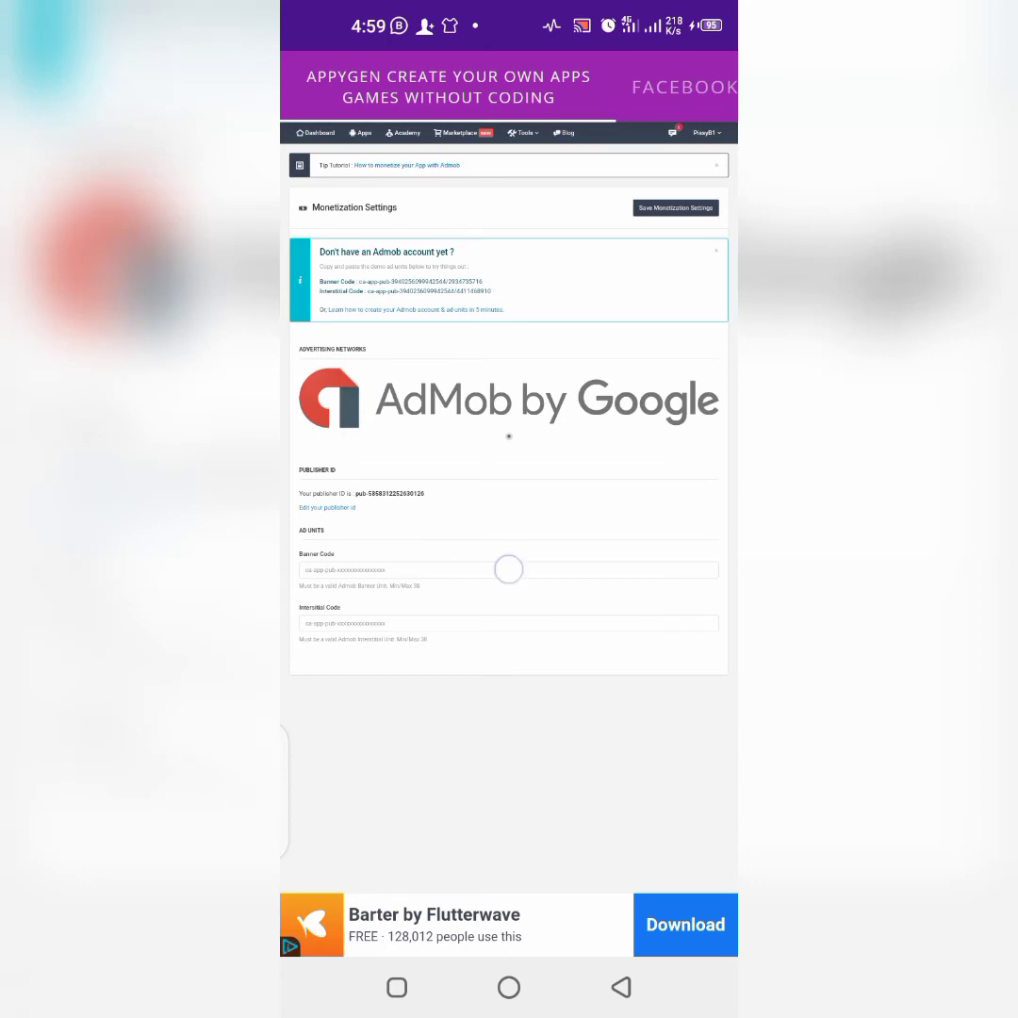
{"action": "left_click", "coordinate": [508, 569]}
{"action": "left_click", "coordinate": [341, 518]}
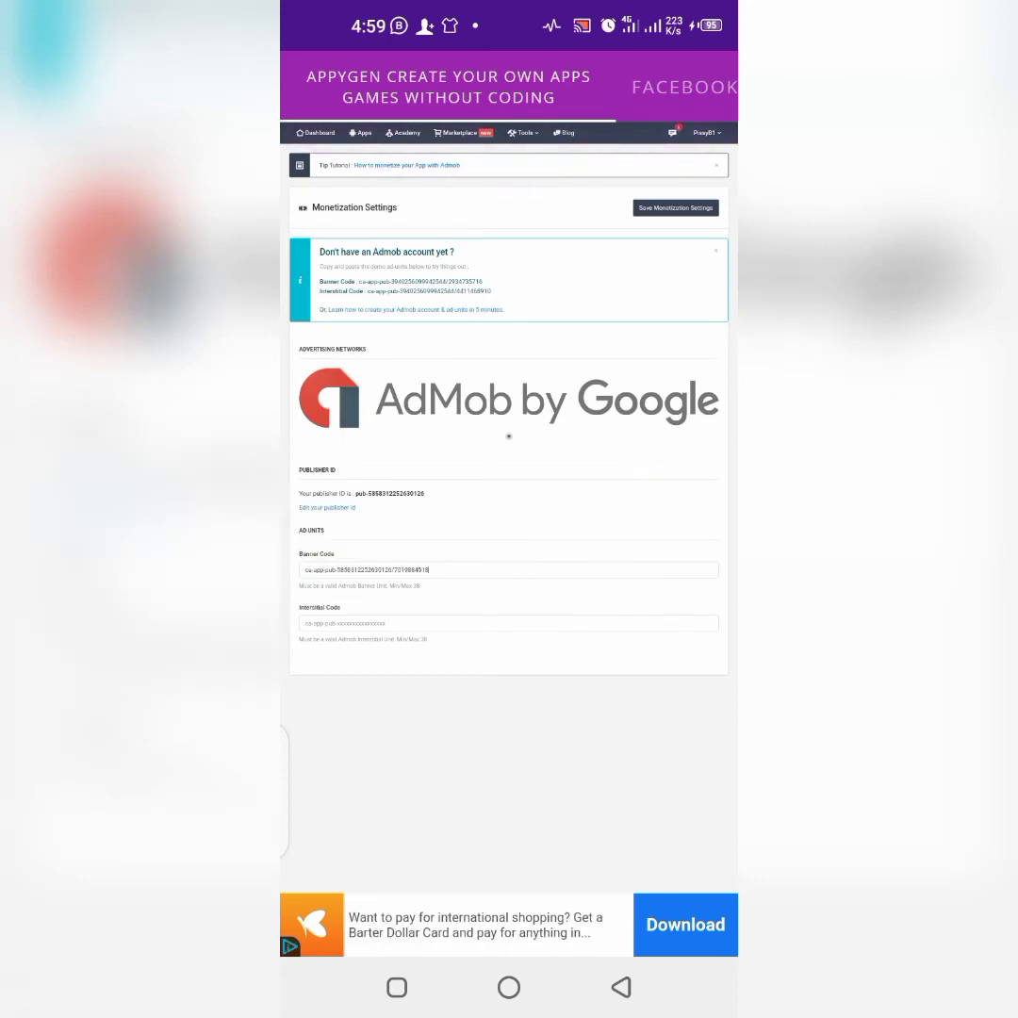
{"action": "left_click", "coordinate": [674, 207]}
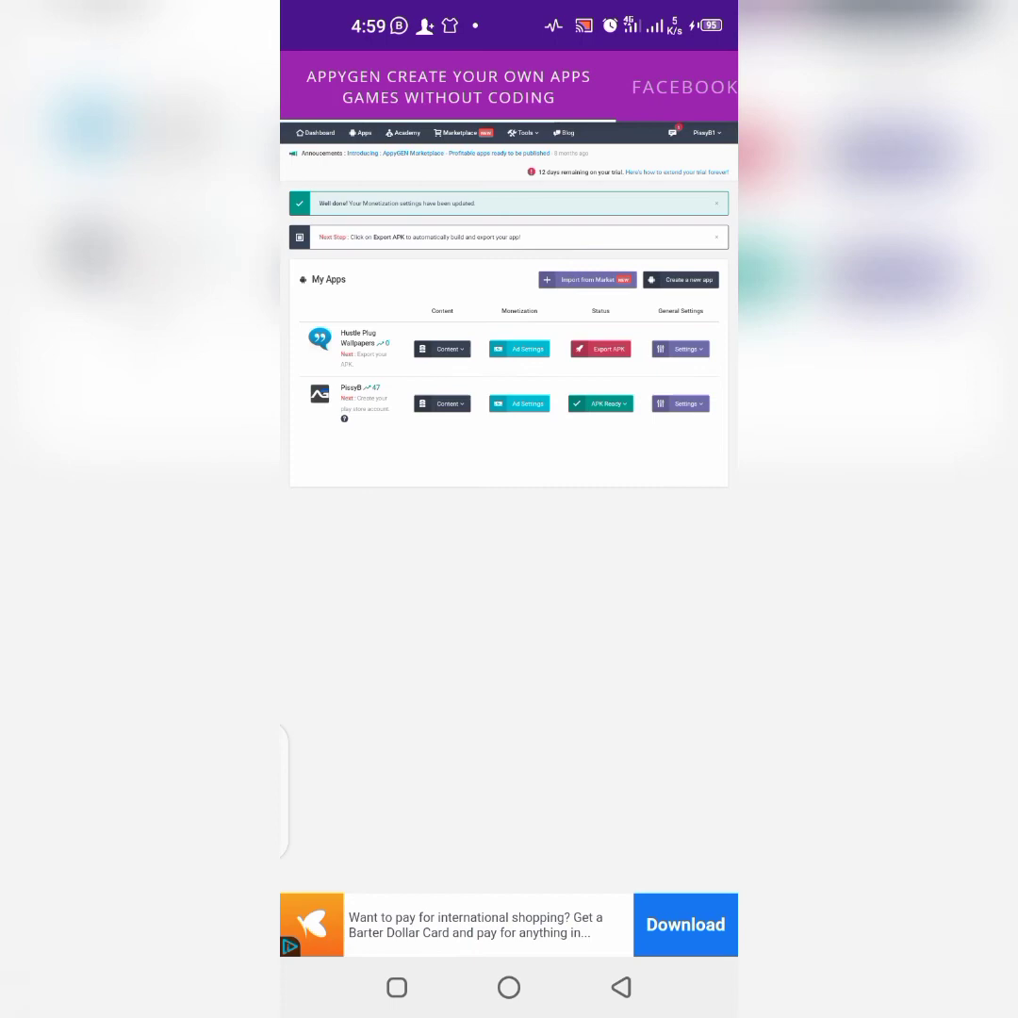
Reopen ad settings, select the Interstitial Code field's text, then return to My Apps
{"action": "left_click", "coordinate": [519, 349]}
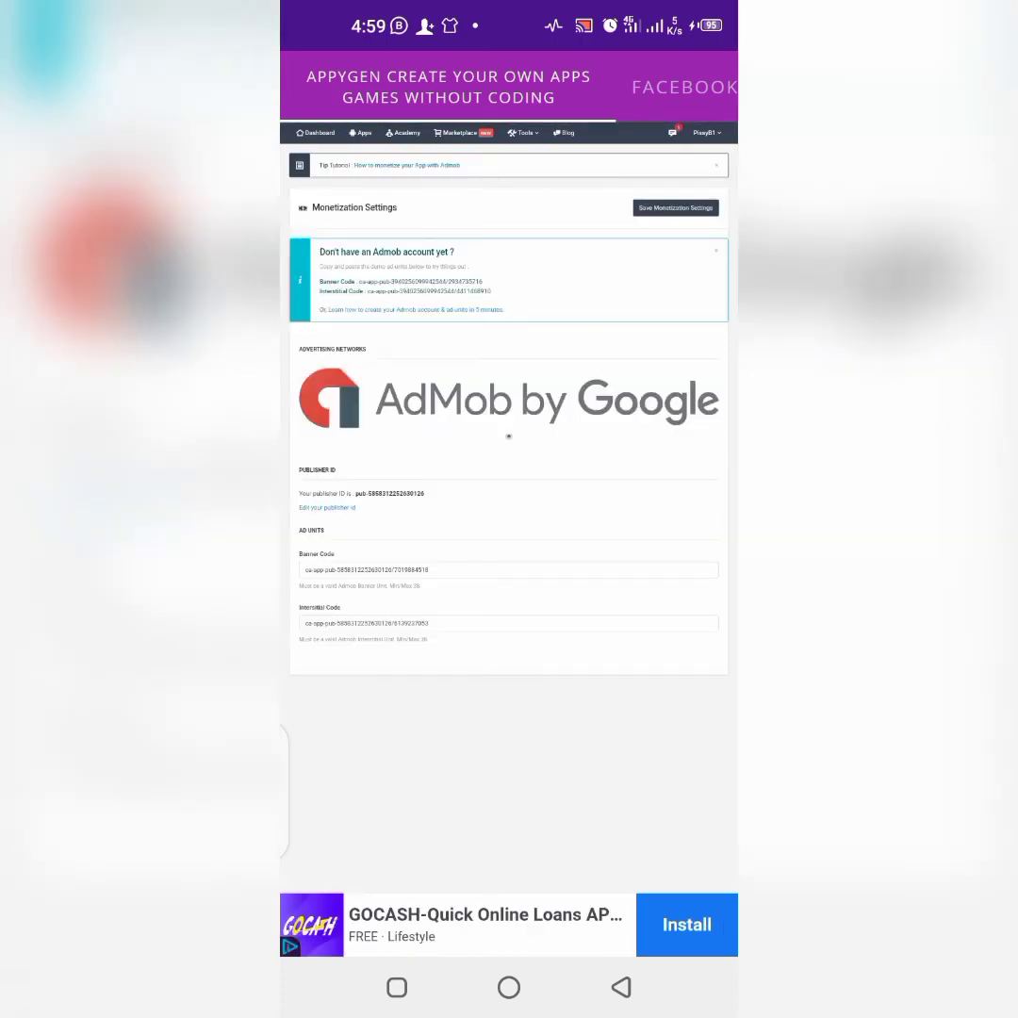
{"action": "left_click", "coordinate": [391, 622]}
{"action": "double_click", "coordinate": [439, 388]}
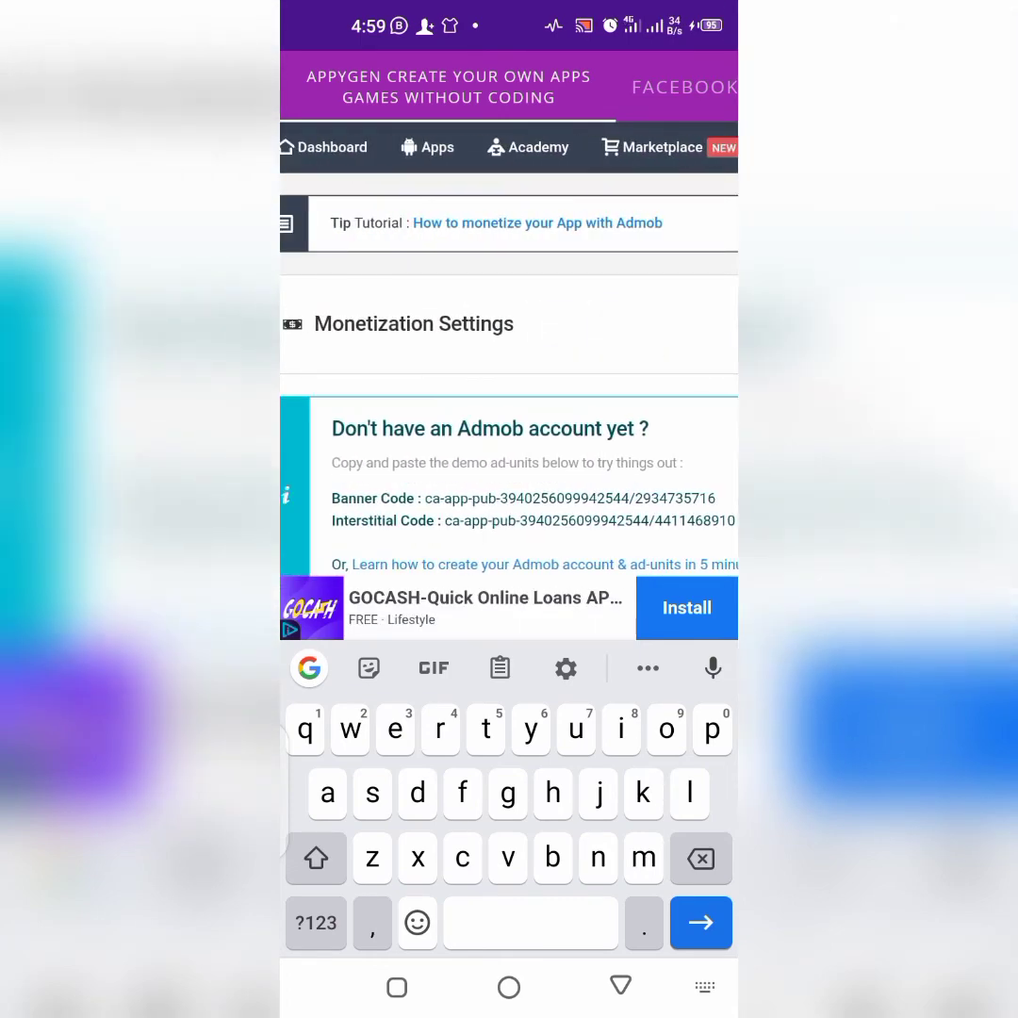
{"action": "left_click", "coordinate": [619, 988]}
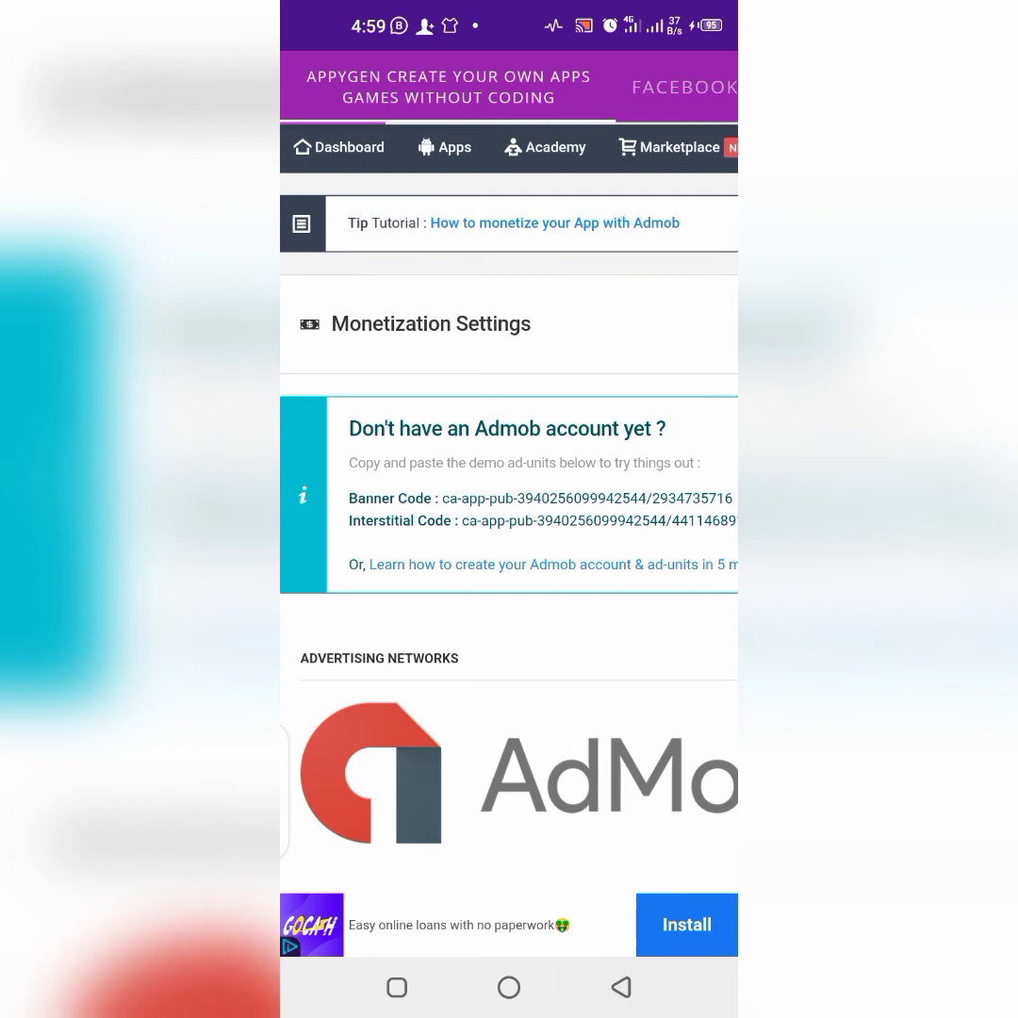
{"action": "left_click", "coordinate": [619, 987]}
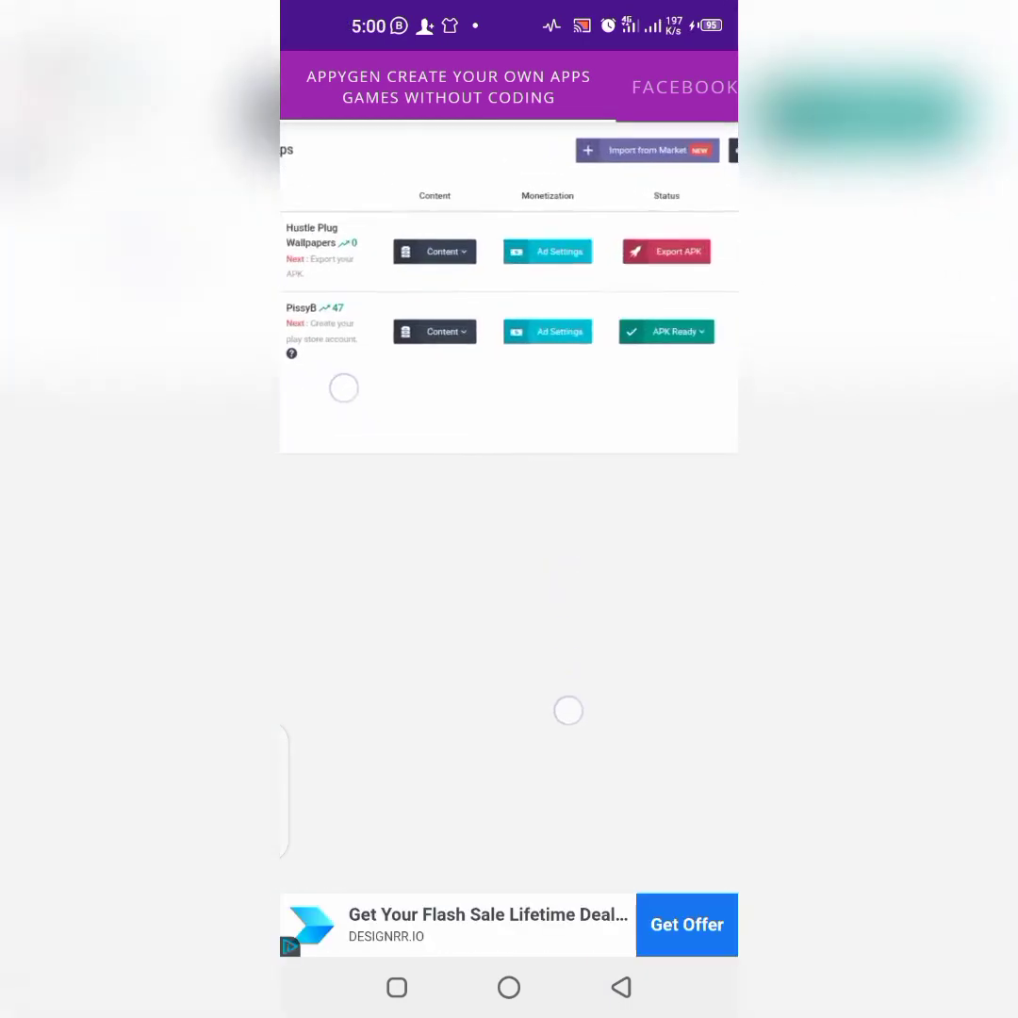
{"action": "scroll", "coordinate": [509, 330], "scroll_direction": "up", "scroll_amount": 3}
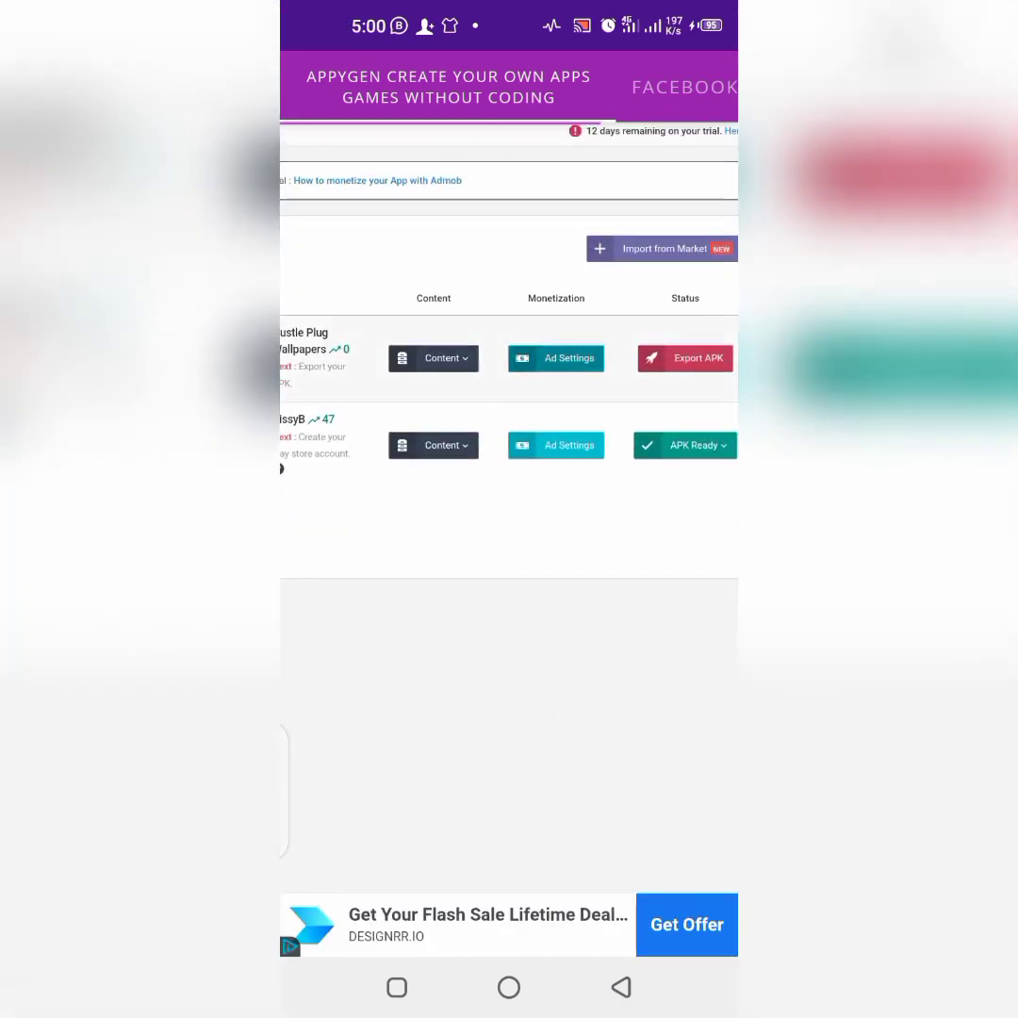
Paste the interstitial ad unit code and save settings with both banner and interstitial codes
{"action": "left_click", "coordinate": [555, 445]}
{"action": "scroll", "coordinate": [509, 377], "scroll_direction": "up", "scroll_amount": 3}
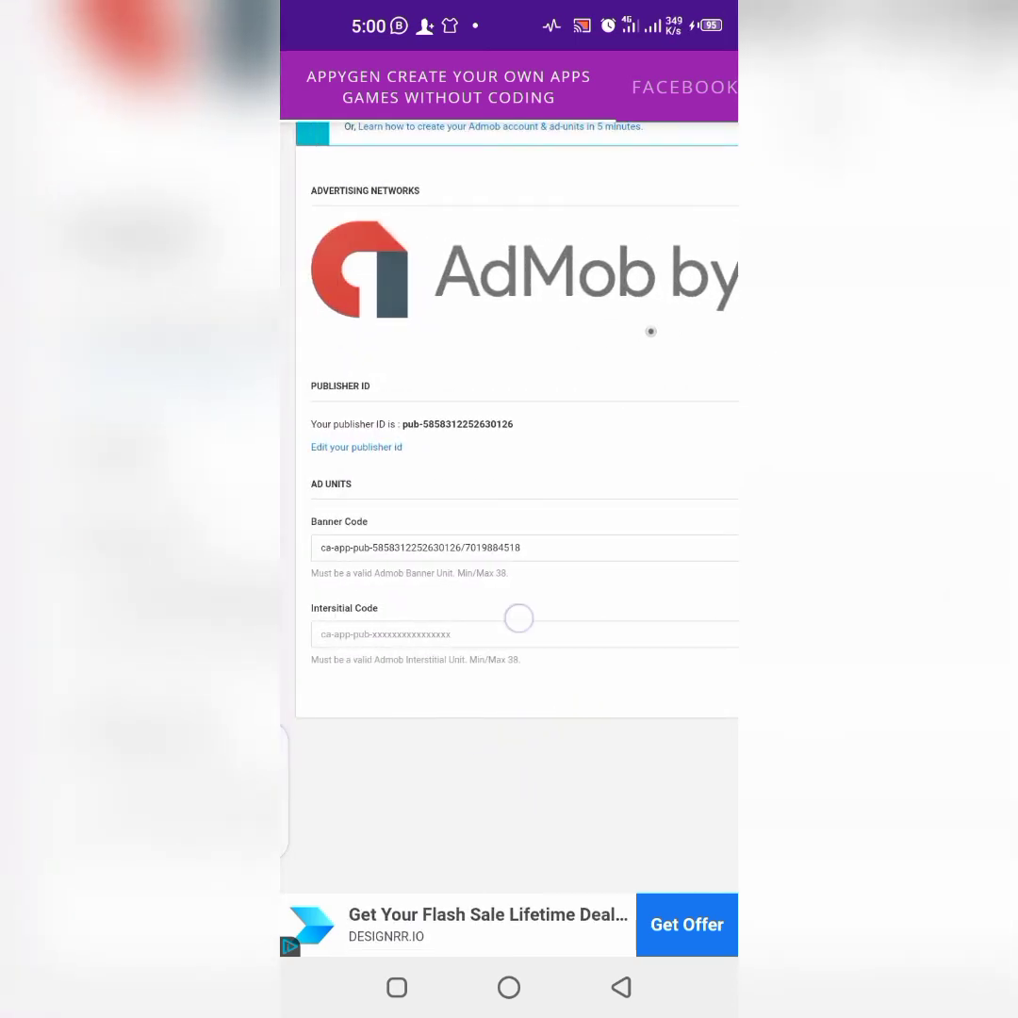
{"action": "left_click", "coordinate": [386, 633]}
{"action": "left_click", "coordinate": [353, 592]}
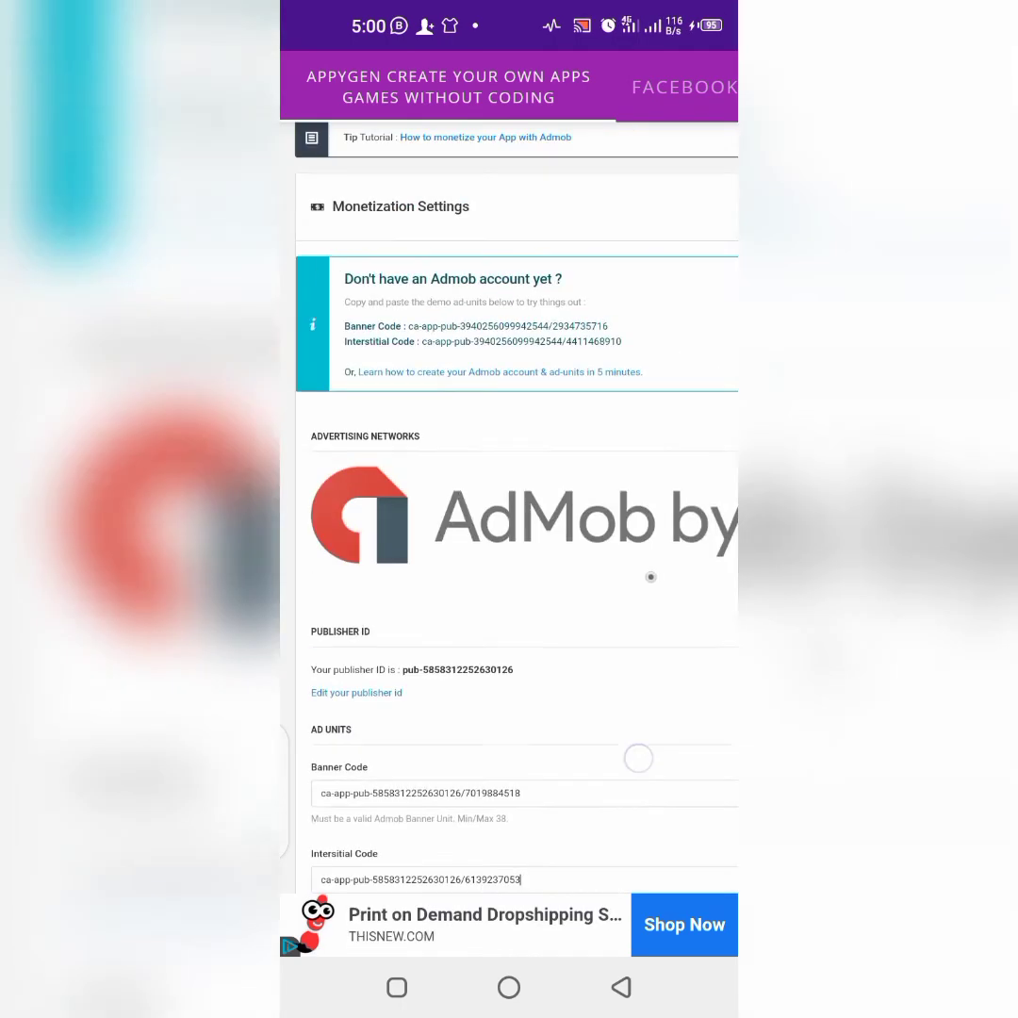
{"action": "left_click_drag", "start_coordinate": [566, 282], "coordinate": [499, 584]}
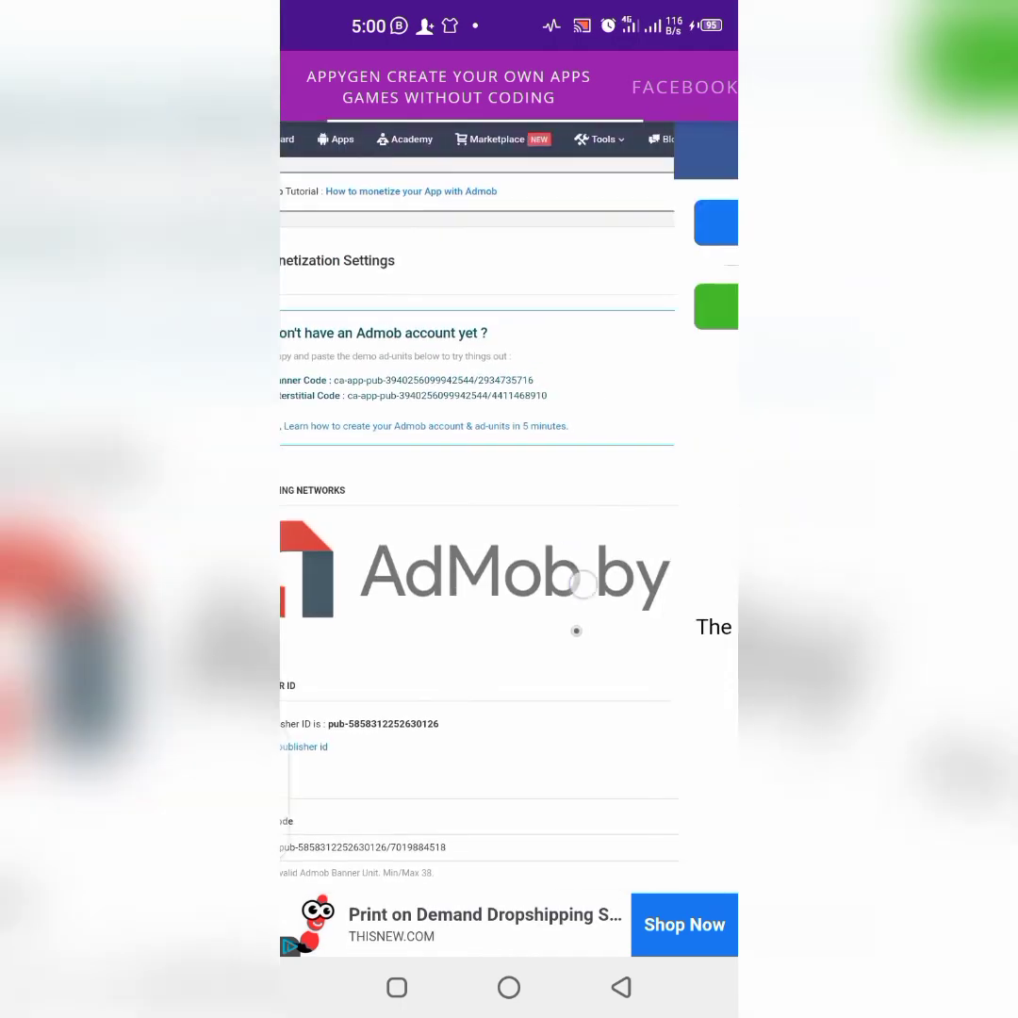
{"action": "left_click_drag", "start_coordinate": [577, 629], "coordinate": [367, 630]}
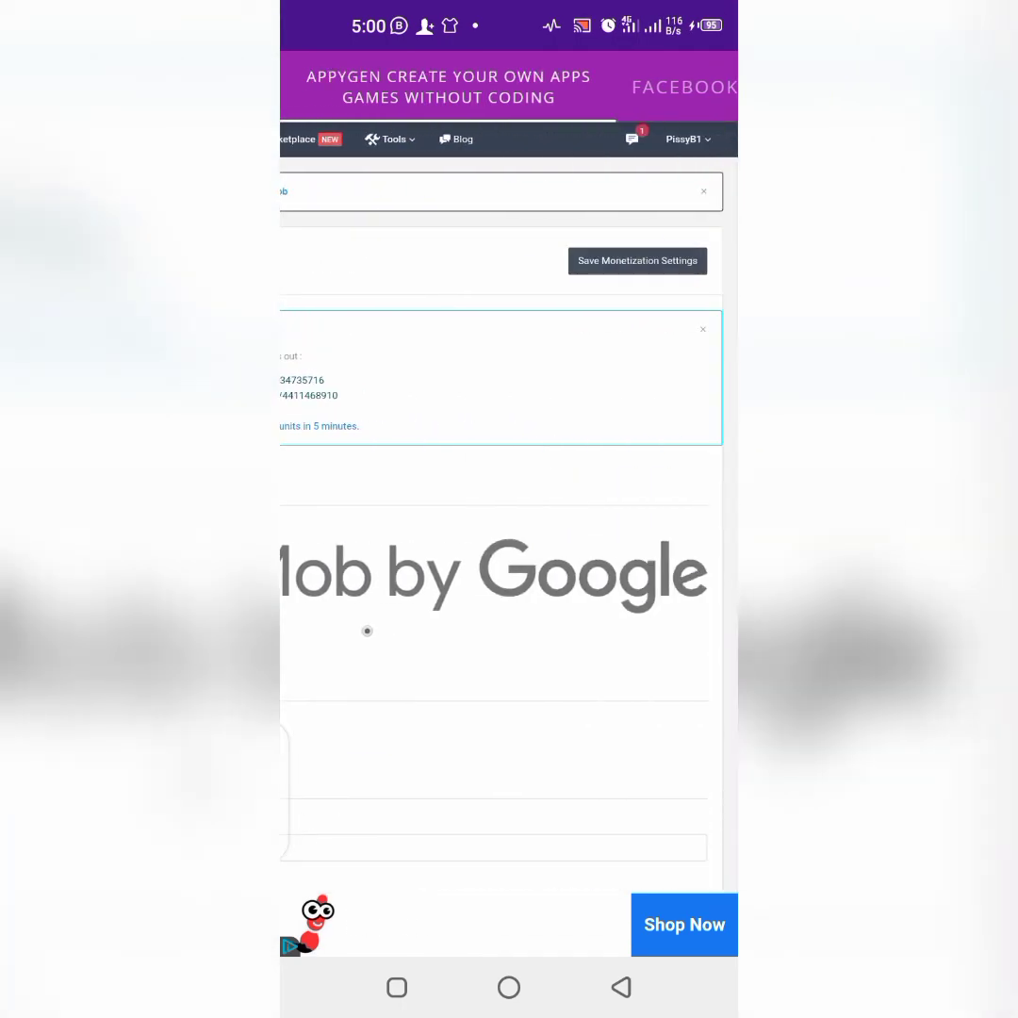
{"action": "left_click", "coordinate": [637, 260]}
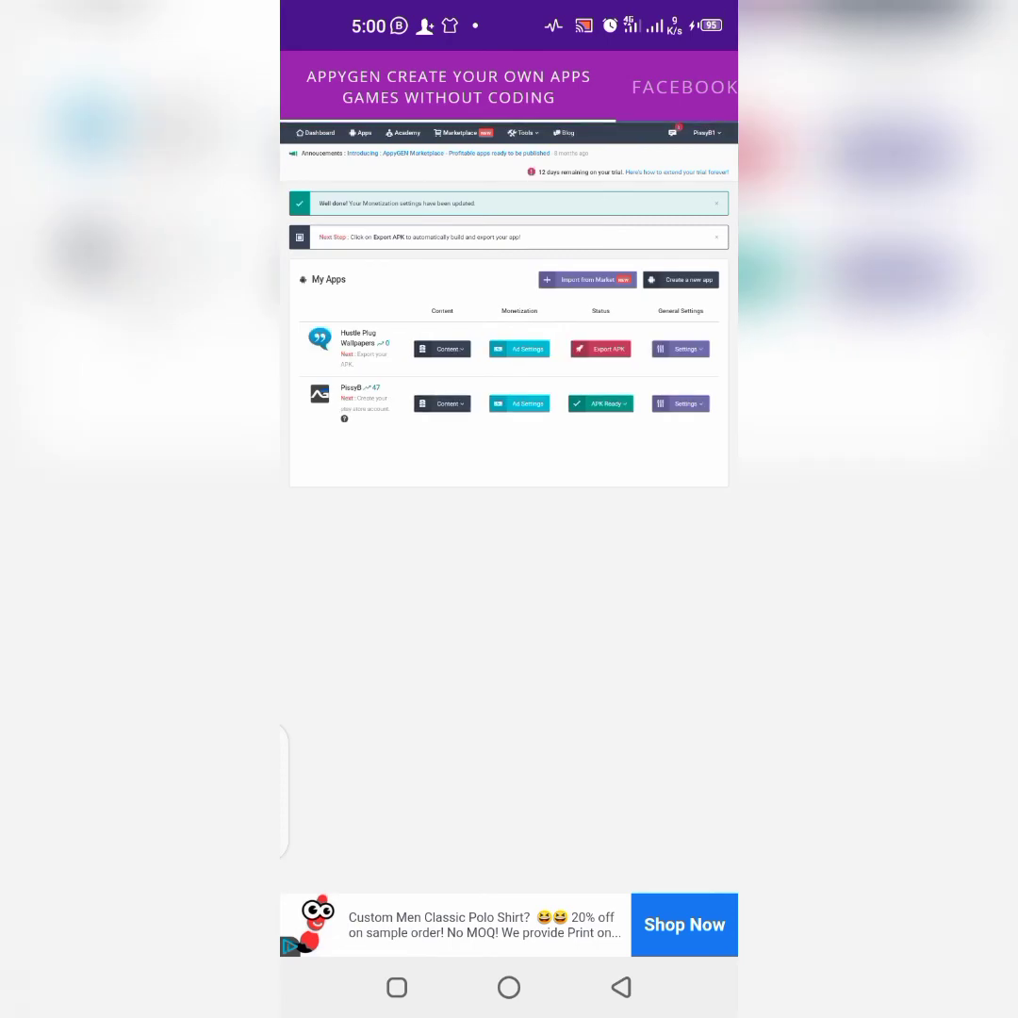
Queue Hustle Plug Wallpapers' APK export, download PissyB's finished APK, and dismiss the ad
{"action": "left_click_drag", "start_coordinate": [509, 377], "coordinate": [528, 396]}
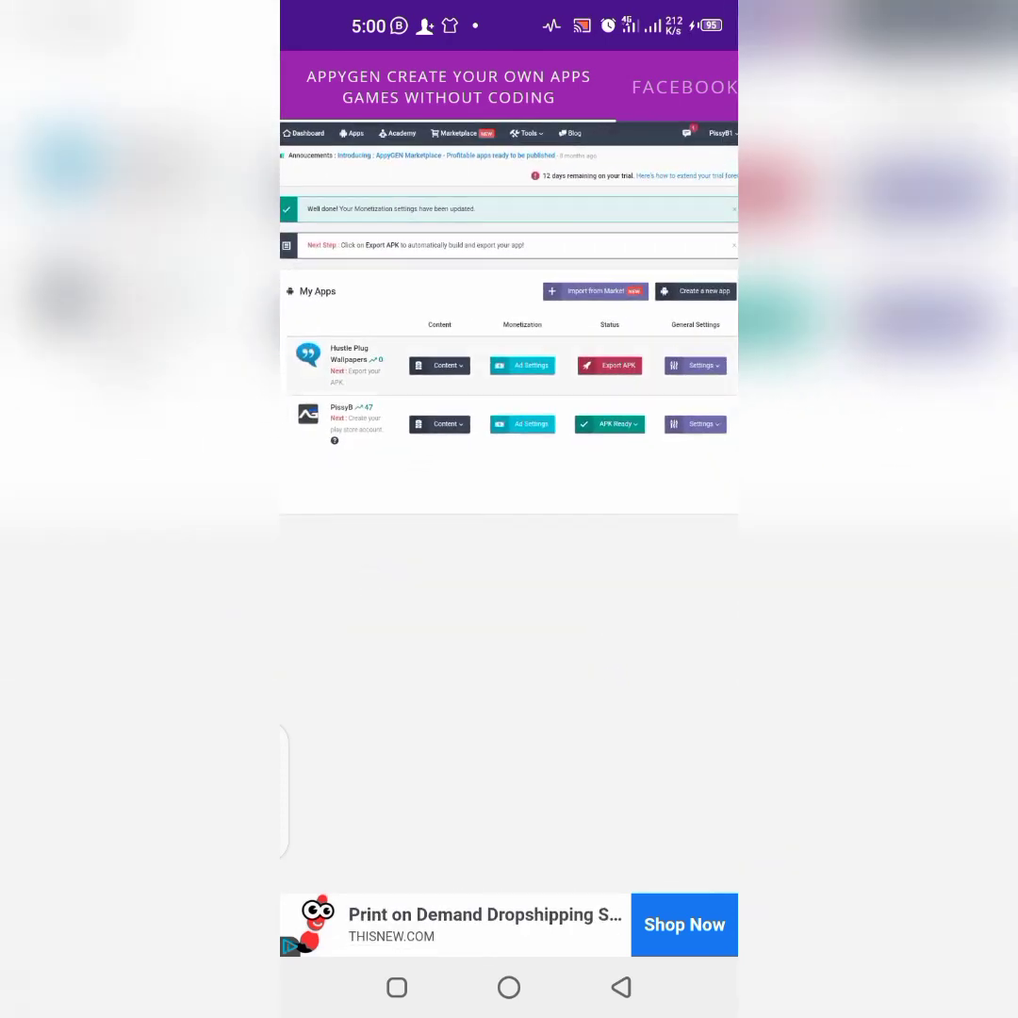
{"action": "left_click", "coordinate": [609, 365]}
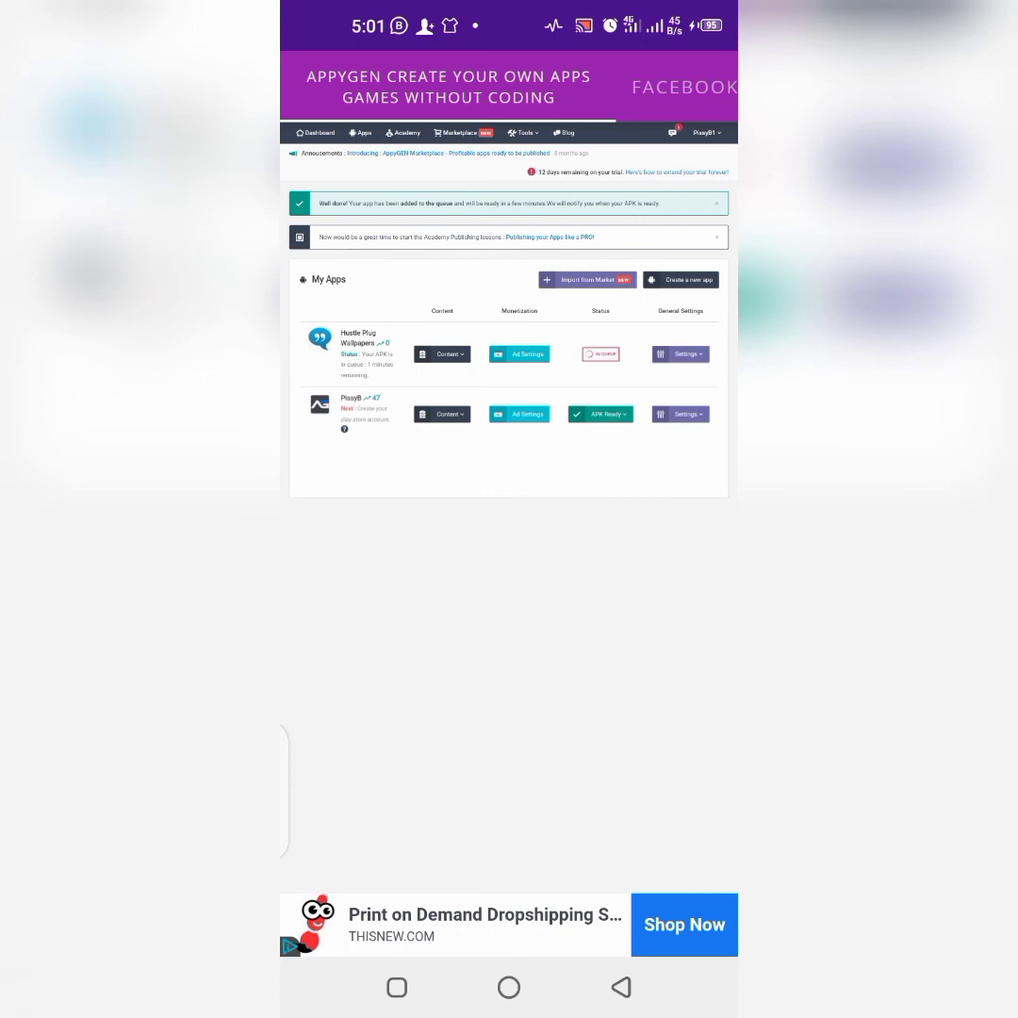
{"action": "scroll", "coordinate": [557, 471], "scroll_direction": "up", "scroll_amount": 5}
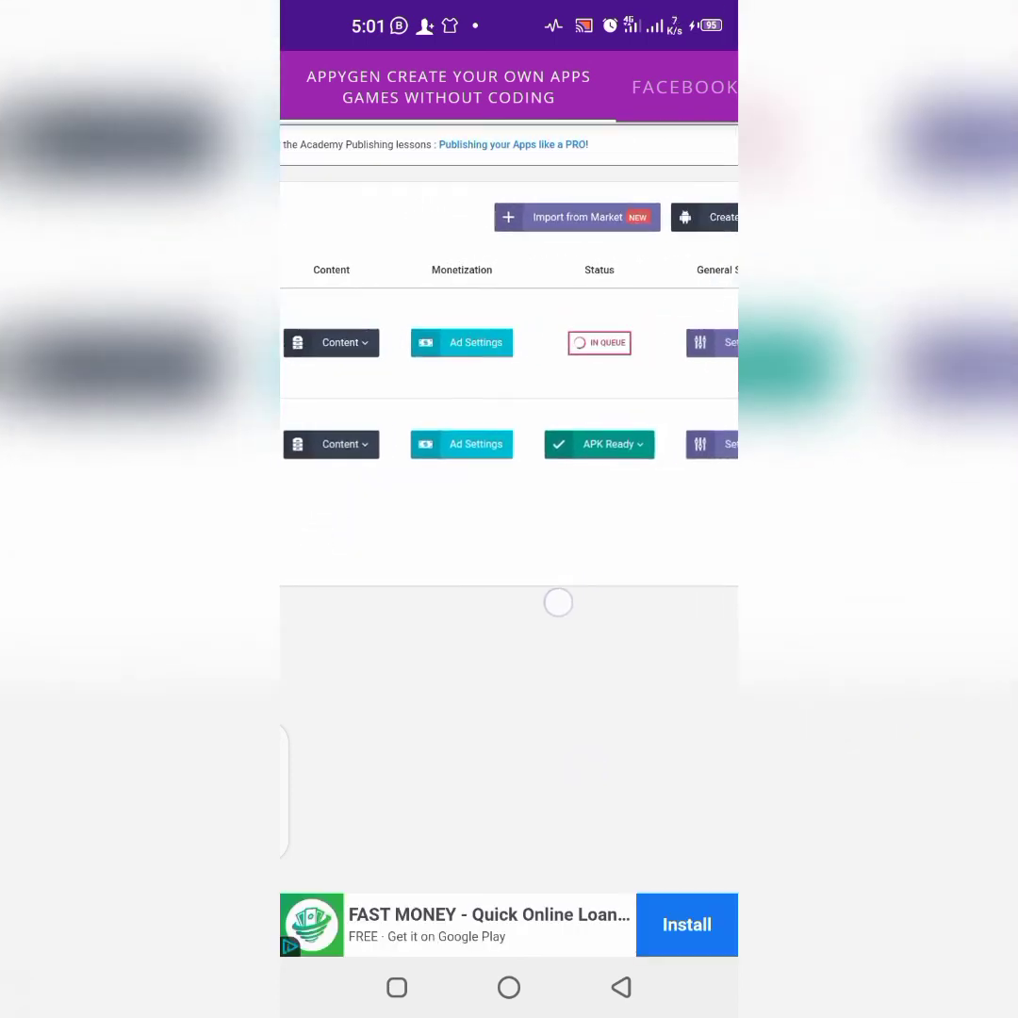
{"action": "left_click", "coordinate": [599, 444]}
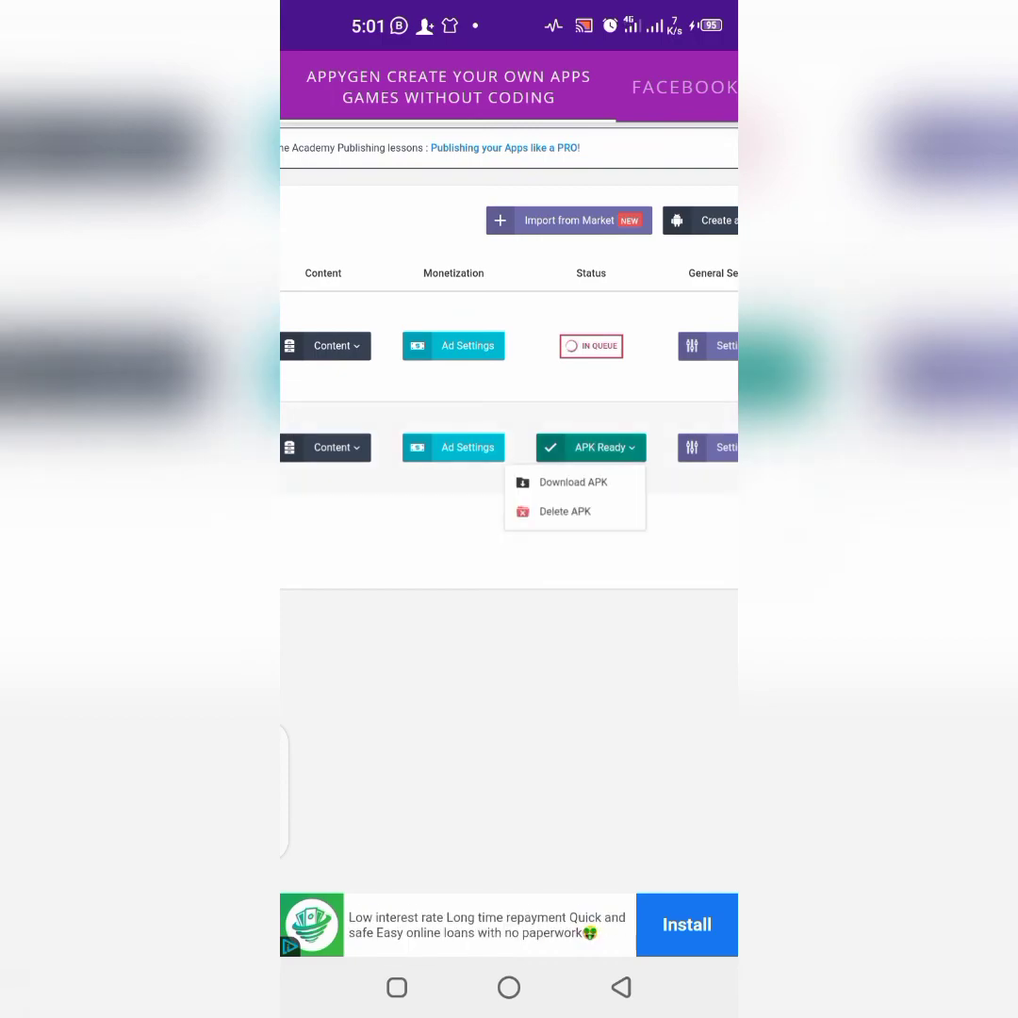
{"action": "left_click", "coordinate": [573, 481]}
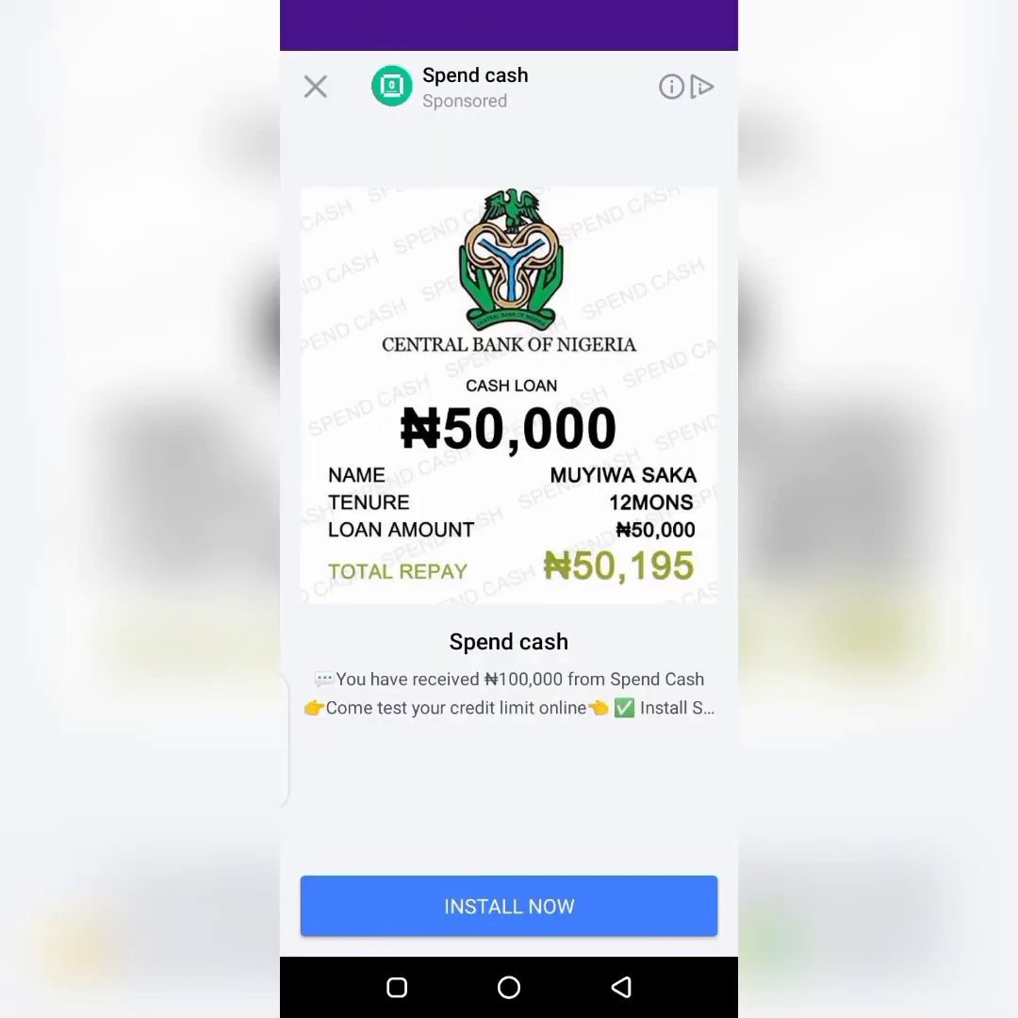
{"action": "left_click", "coordinate": [315, 87]}
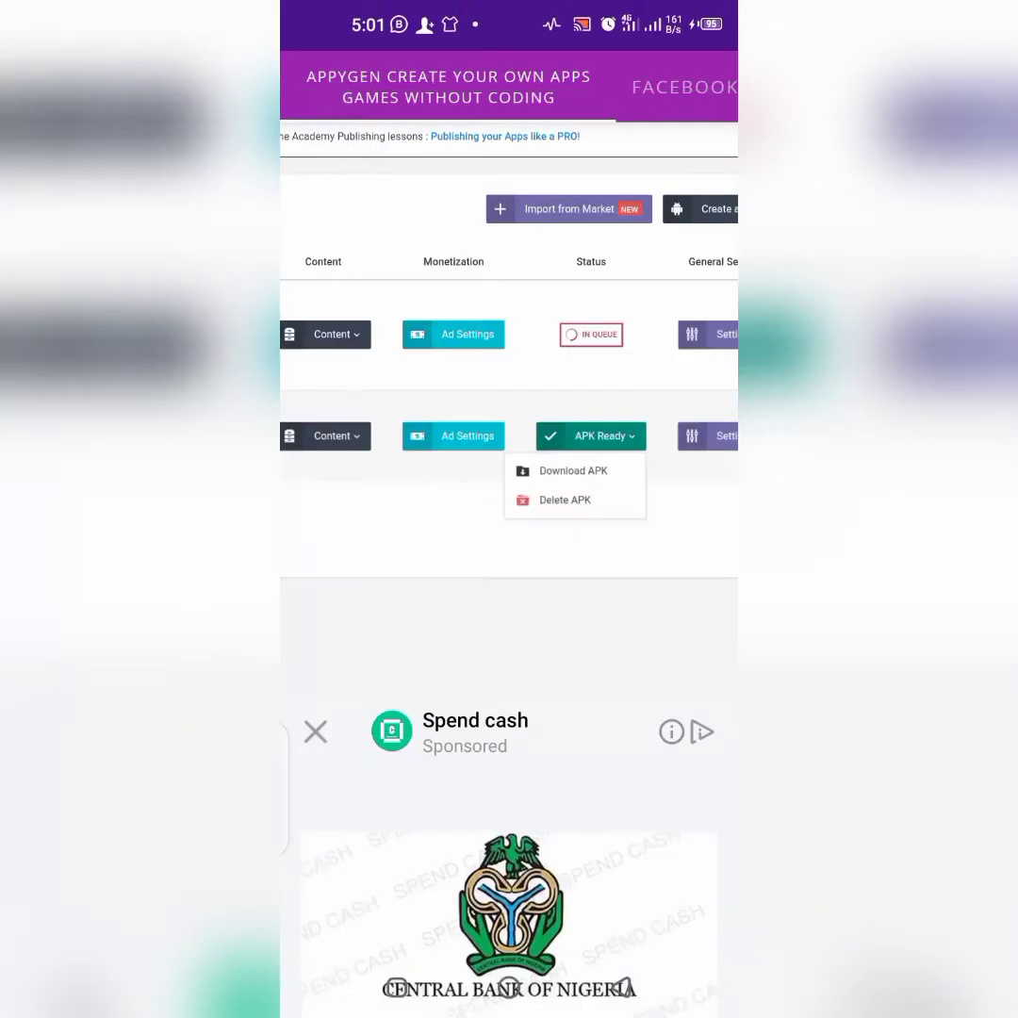
{"action": "scroll", "coordinate": [509, 377], "scroll_direction": "down", "scroll_amount": 3}
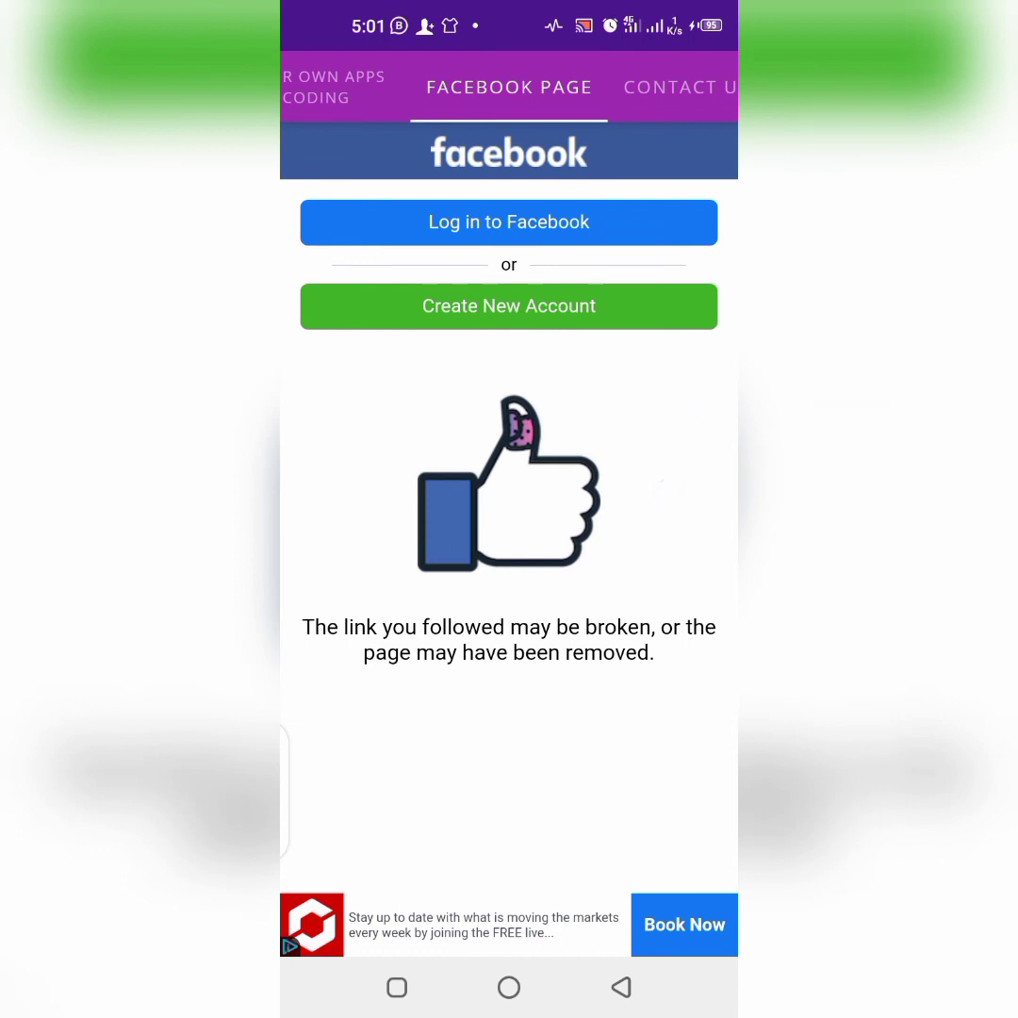
Continue from Contact us on WhatsApp to the creator's chat in WhatsApp Business, just once
{"action": "left_click_drag", "start_coordinate": [680, 416], "coordinate": [377, 416]}
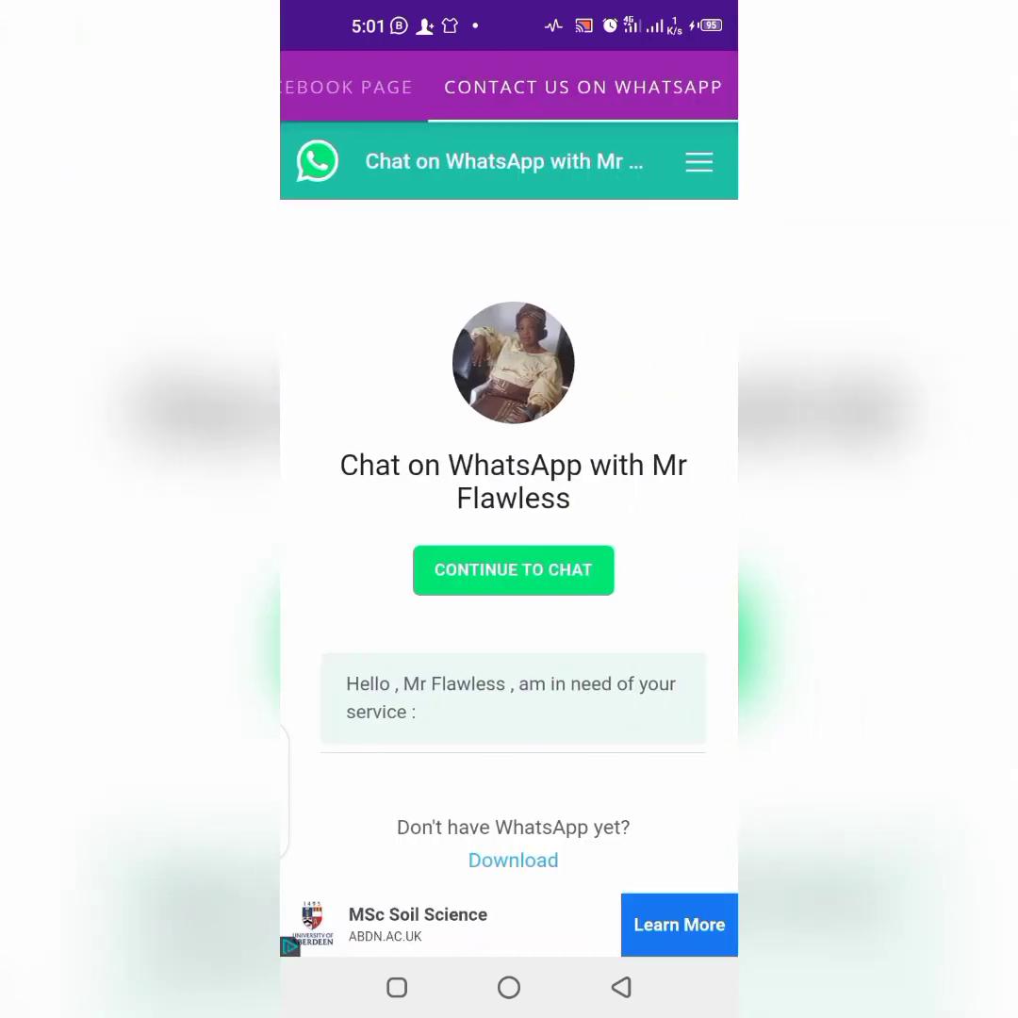
{"action": "left_click", "coordinate": [513, 569]}
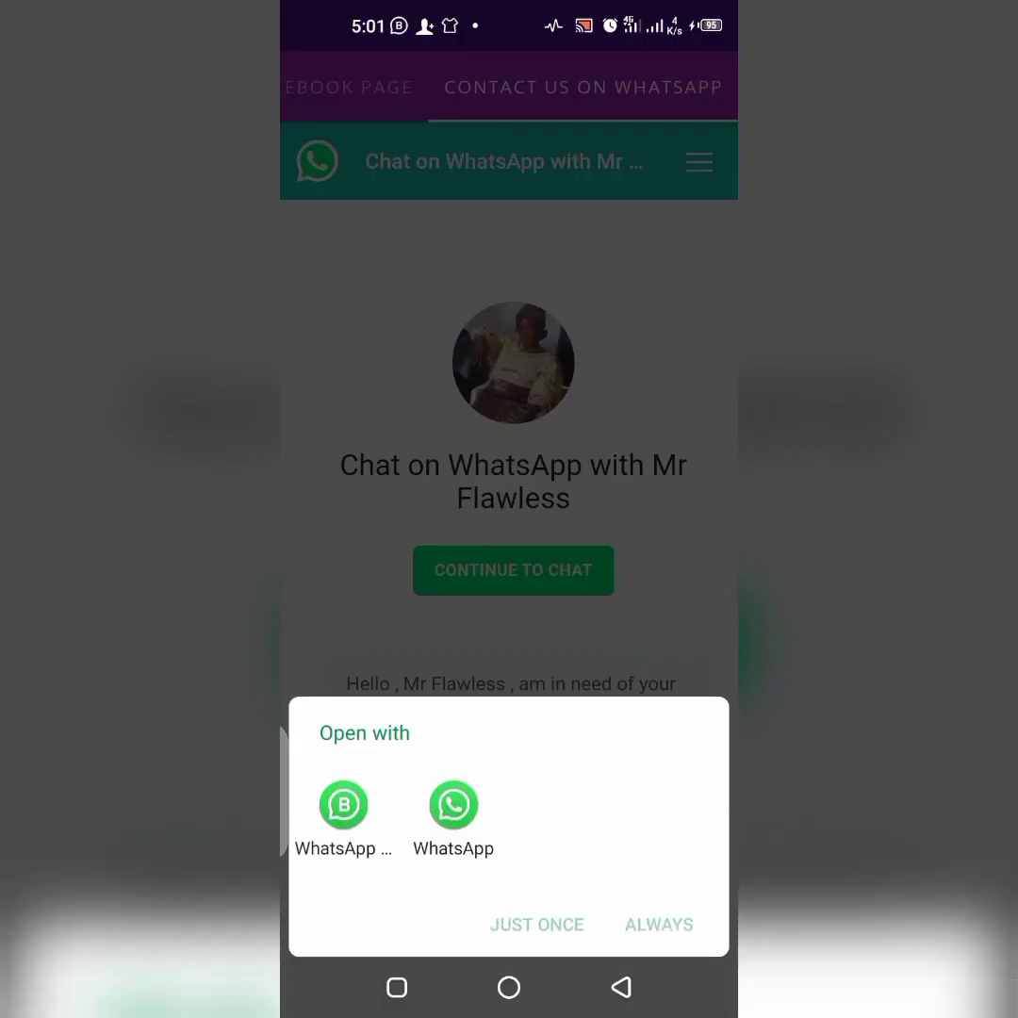
{"action": "left_click", "coordinate": [343, 815]}
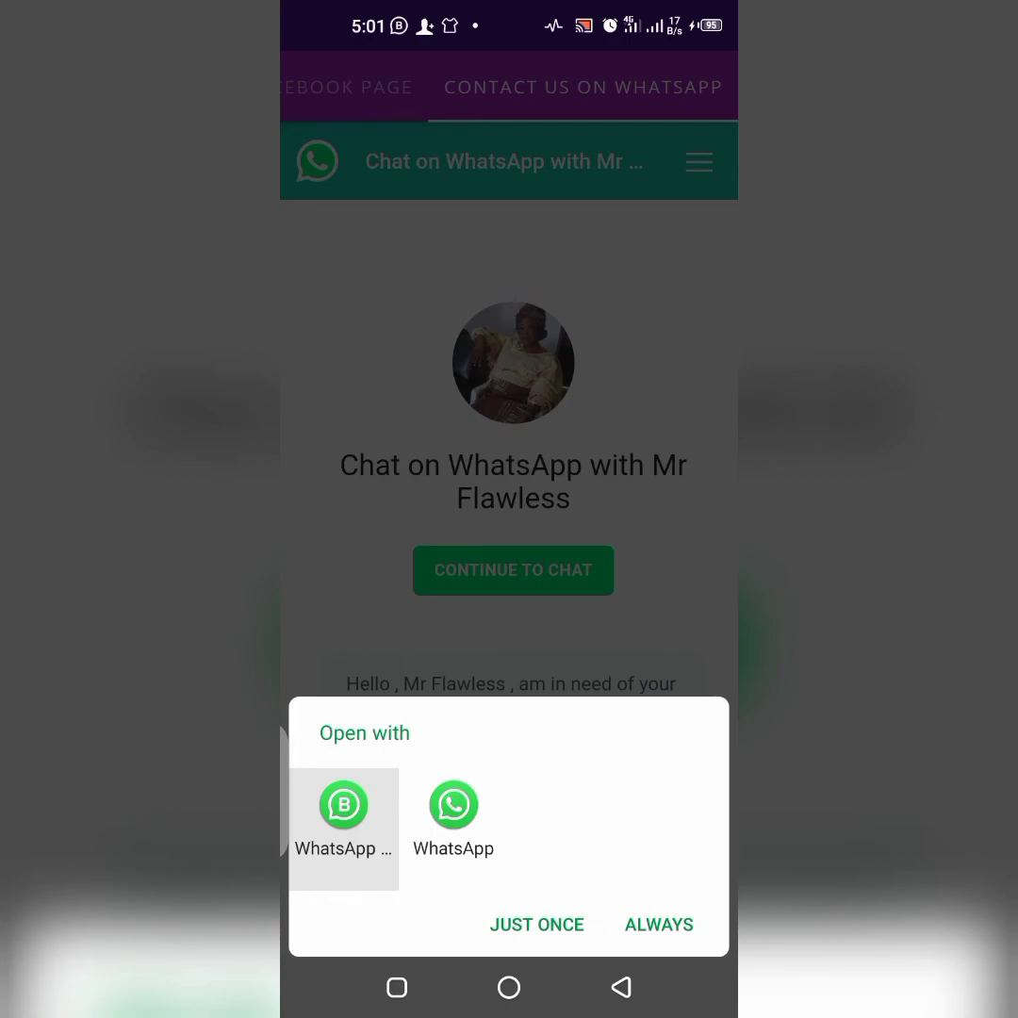
{"action": "left_click", "coordinate": [536, 925]}
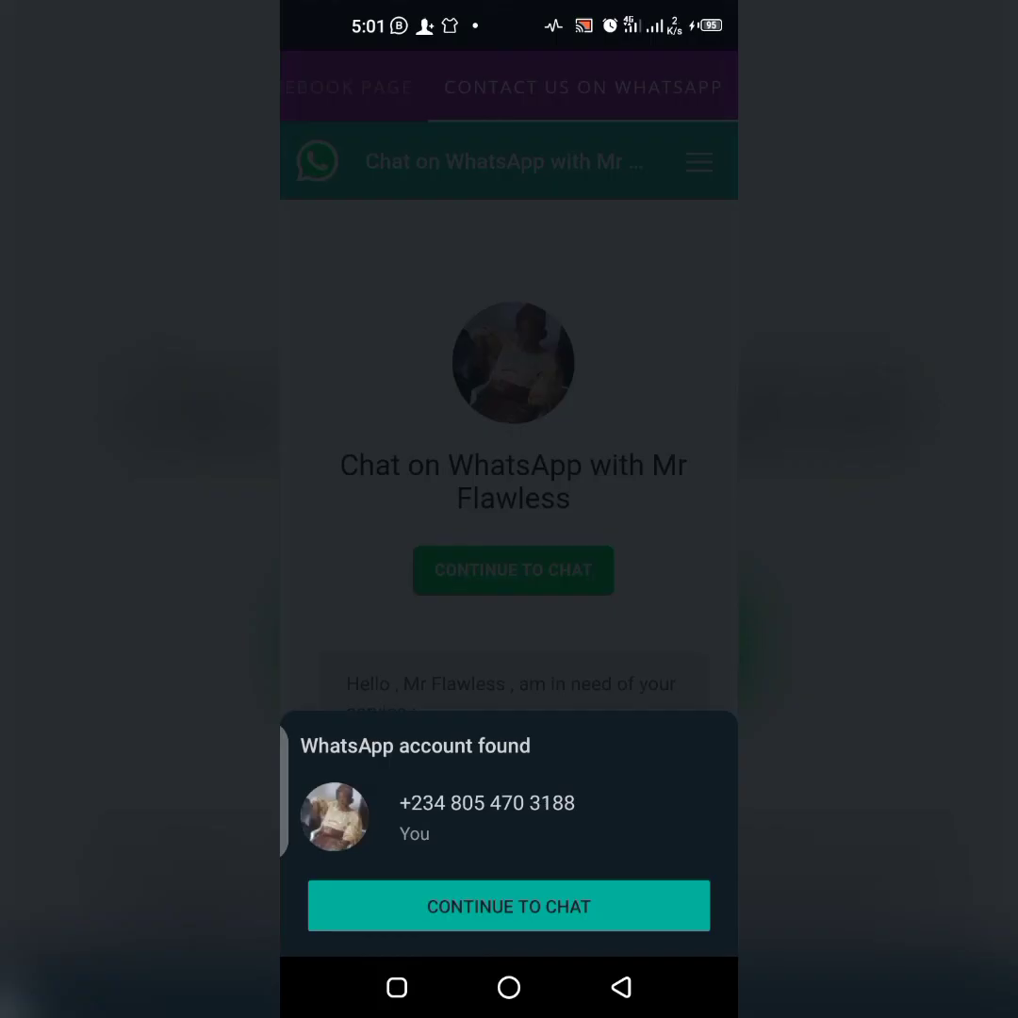
Send the prefilled greeting 'Hello, Mr Flawless, am in need of your service'
{"action": "left_click", "coordinate": [509, 906]}
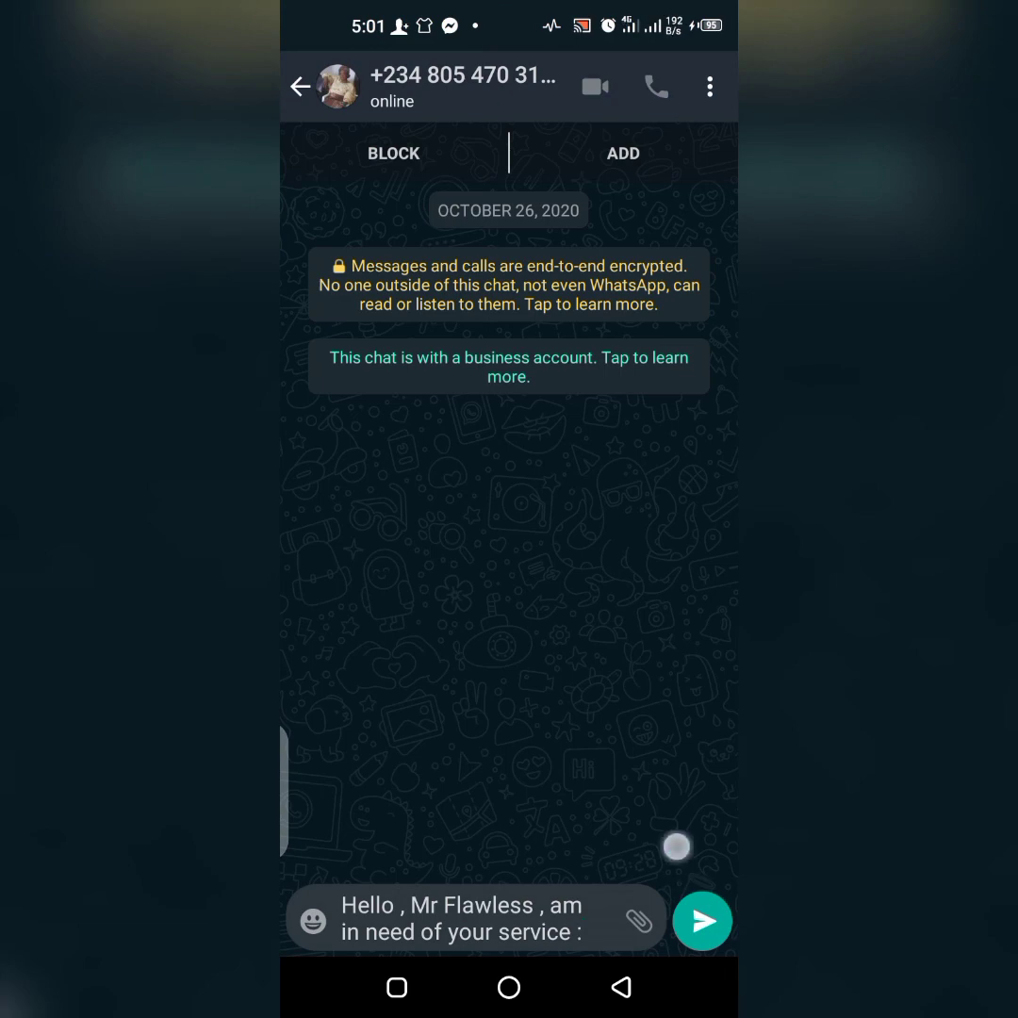
{"action": "left_click", "coordinate": [702, 920]}
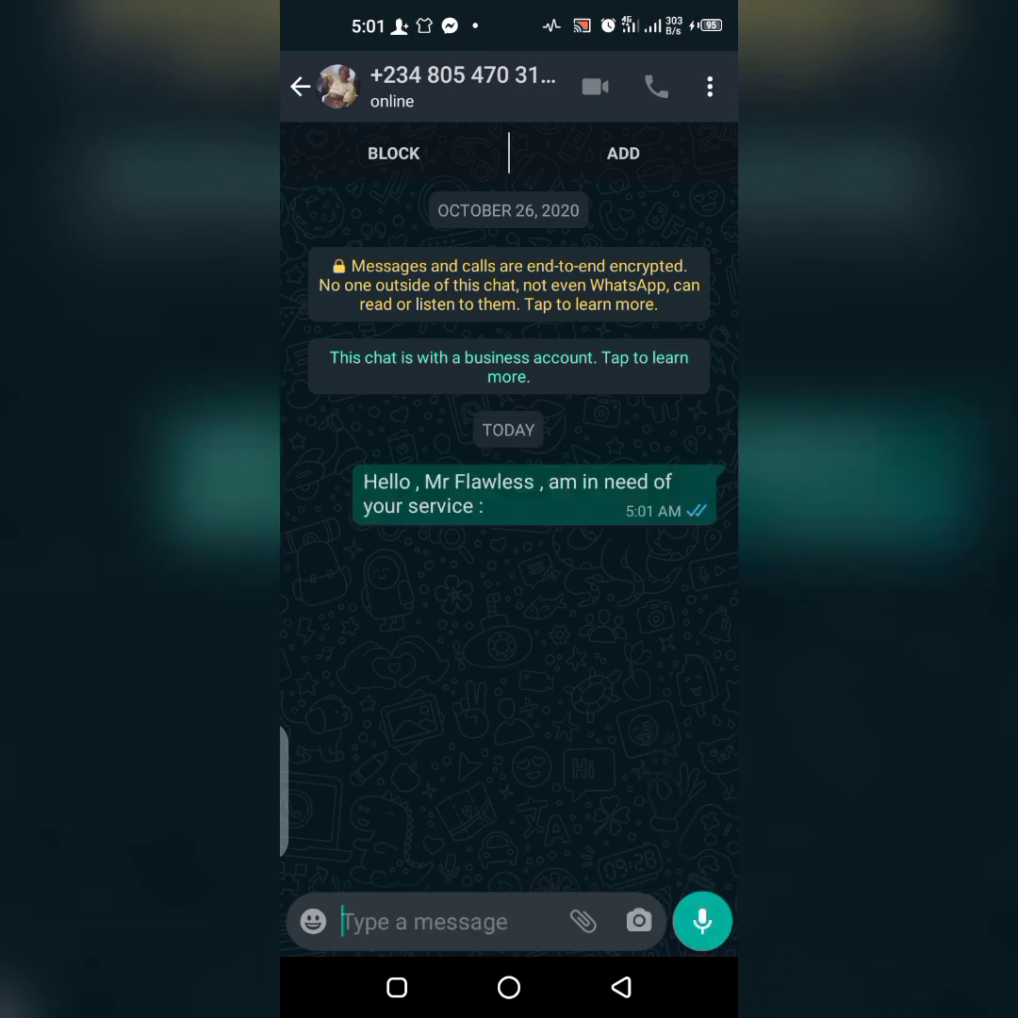